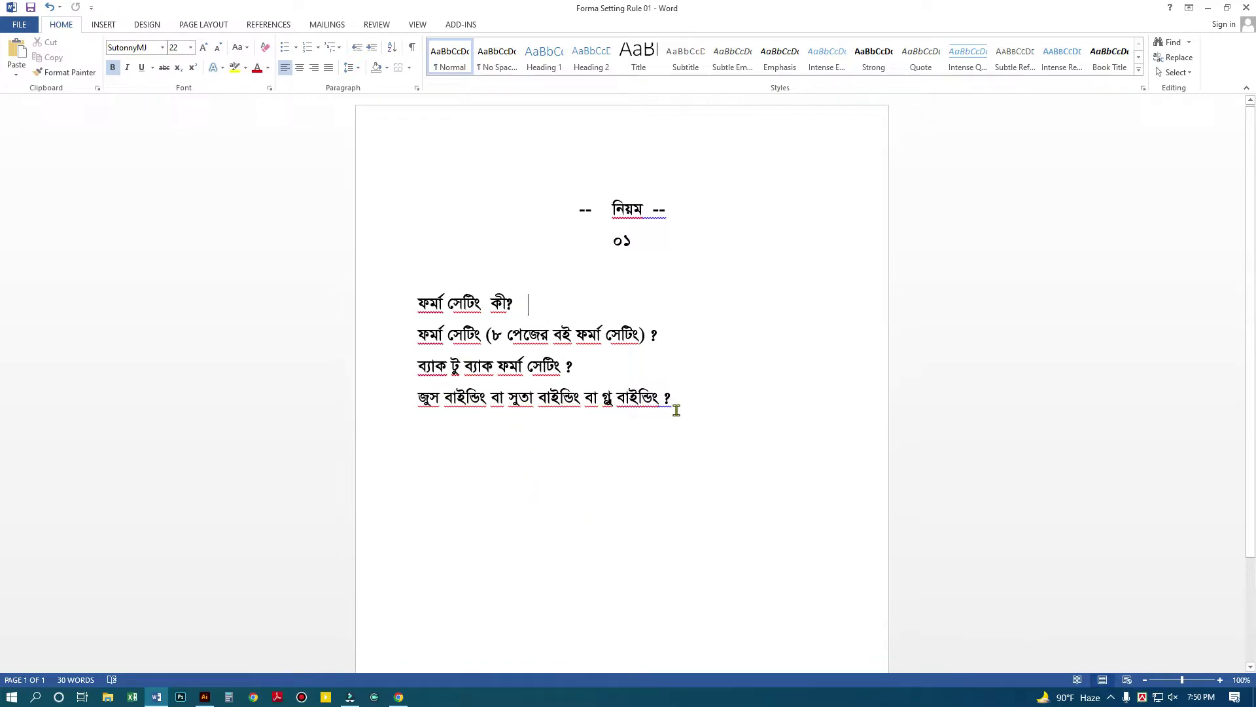
left_click_drag(670, 397, 419, 302)
left_click(463, 242)
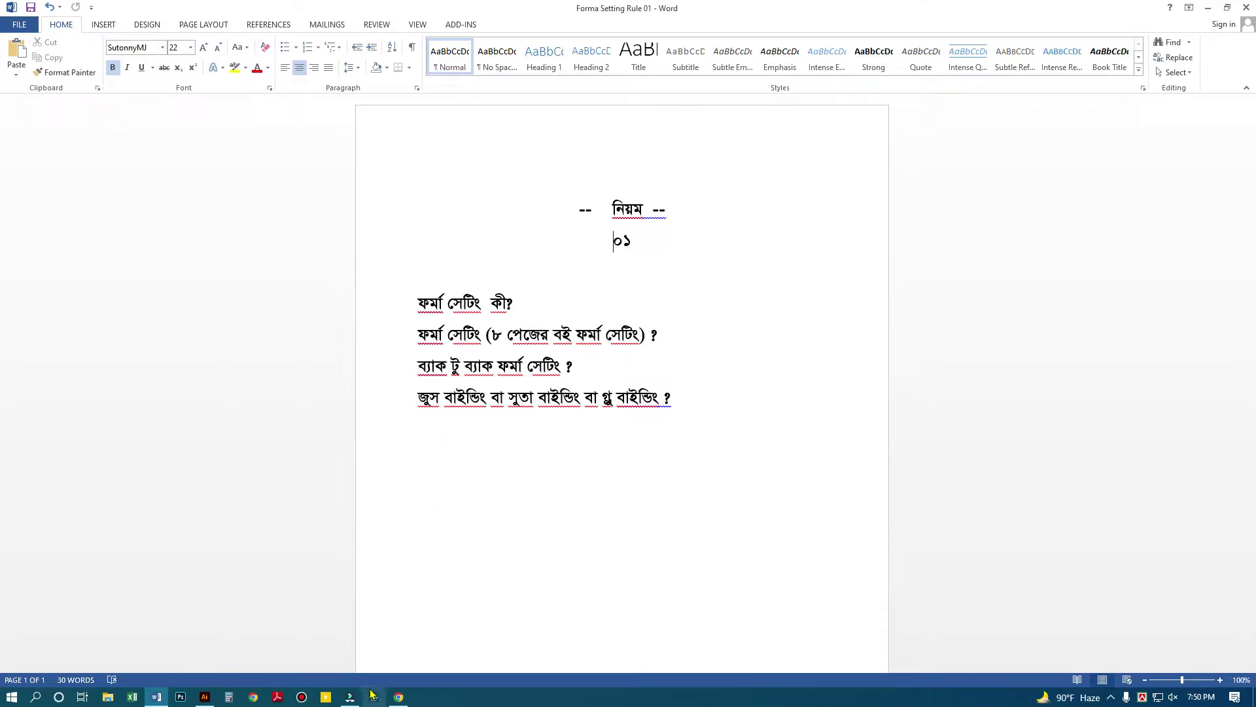
left_click(1113, 698)
right_click(1098, 674)
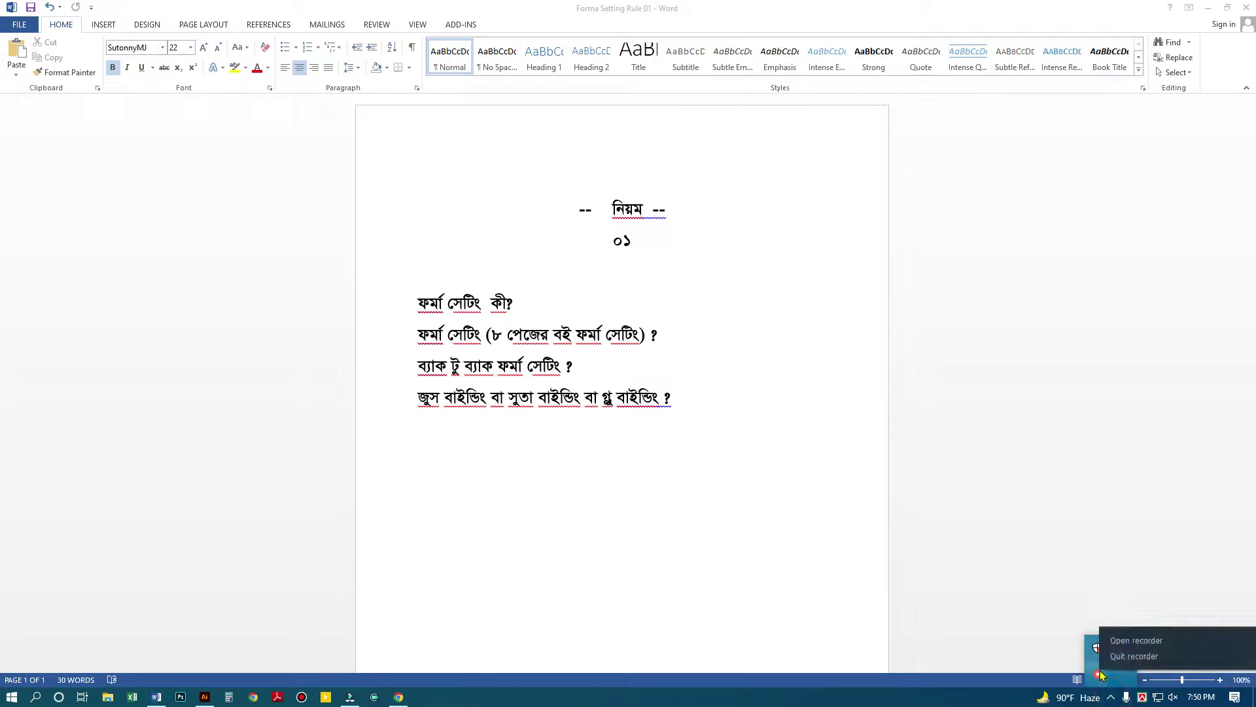
left_click(1123, 642)
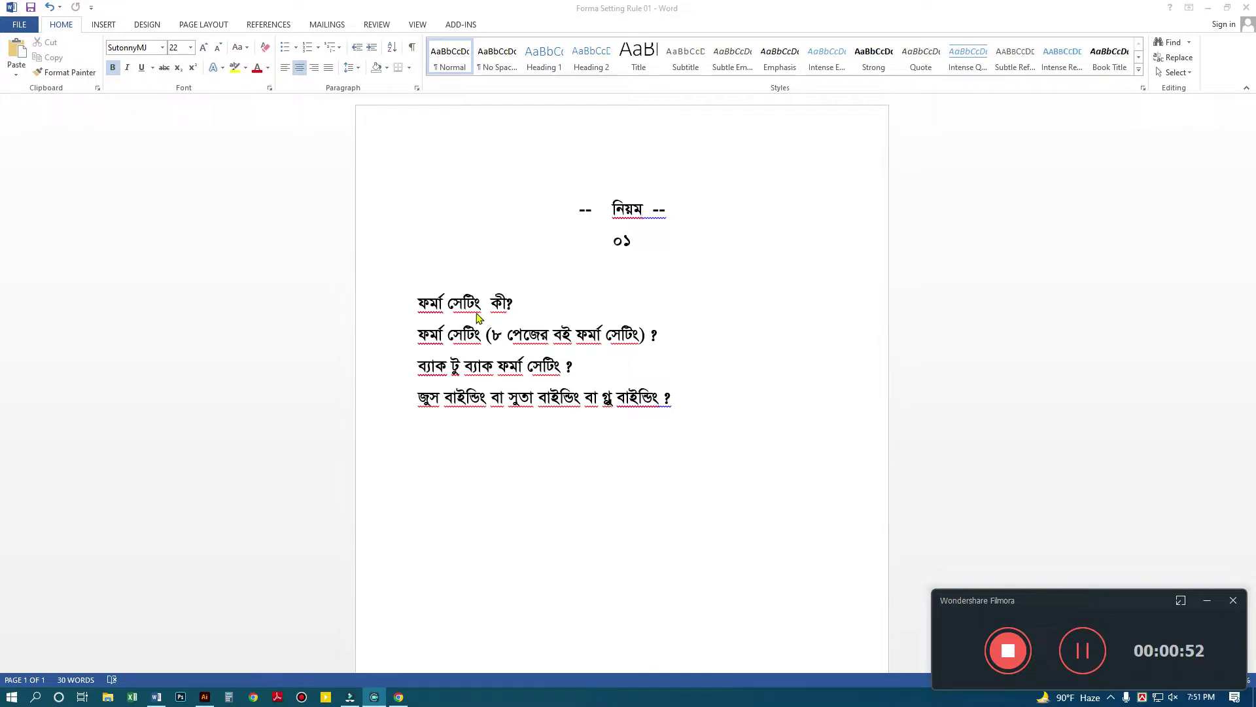
left_click(432, 303)
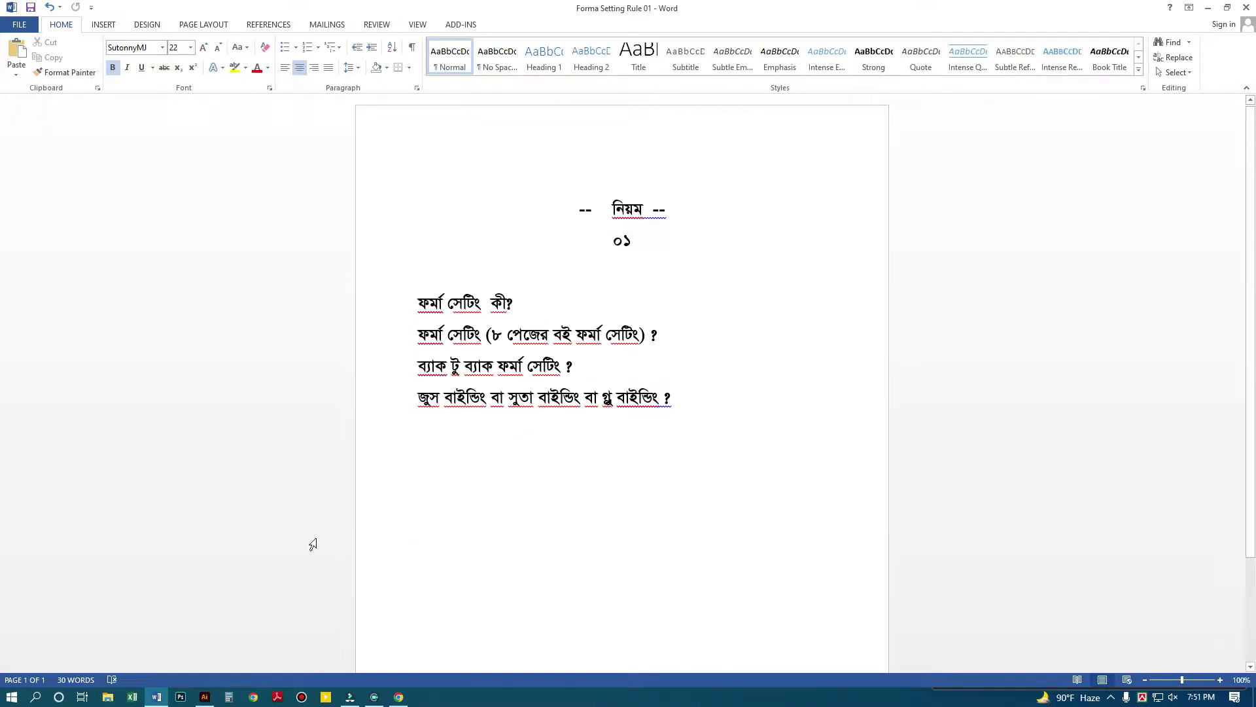
- Switch to Illustrator and survey the row of eight book pages from the last page back to the first
left_click(207, 698)
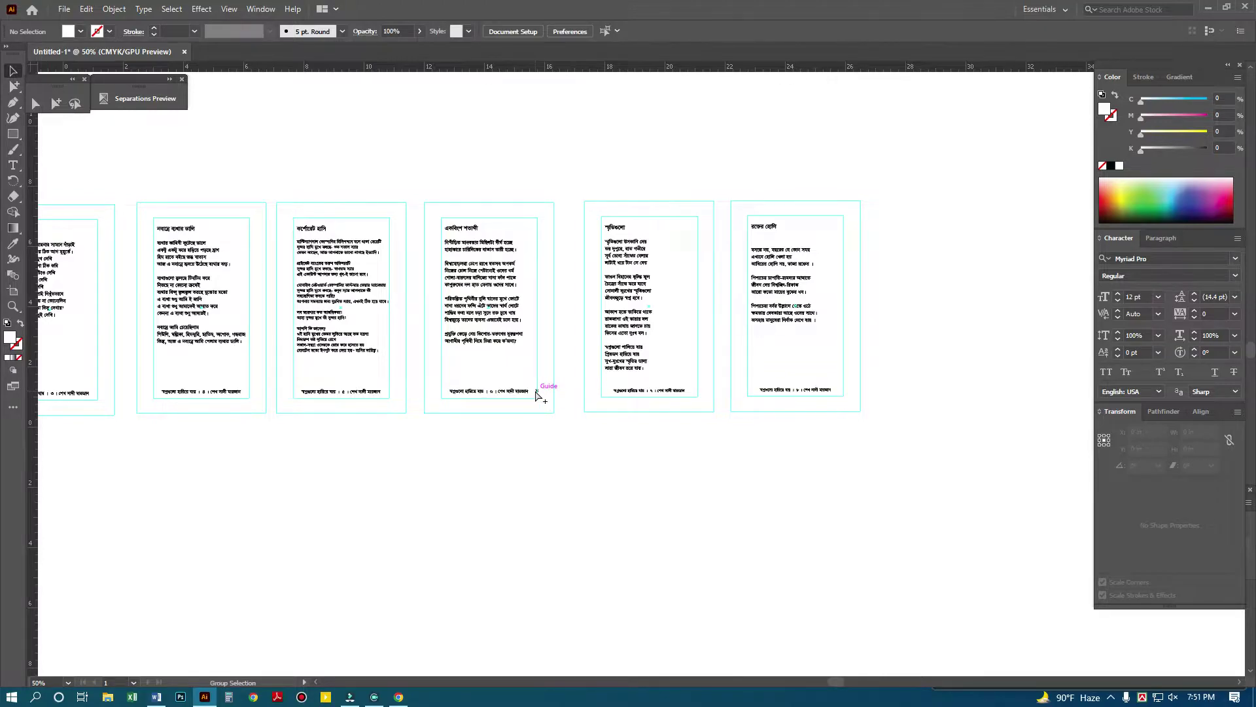
key("z")
left_click_drag(536, 392, 700, 397)
left_click(674, 311, "alt")
left_click(670, 308, "alt")
left_click_drag(962, 378, 864, 412)
left_click_drag(519, 407, 628, 410)
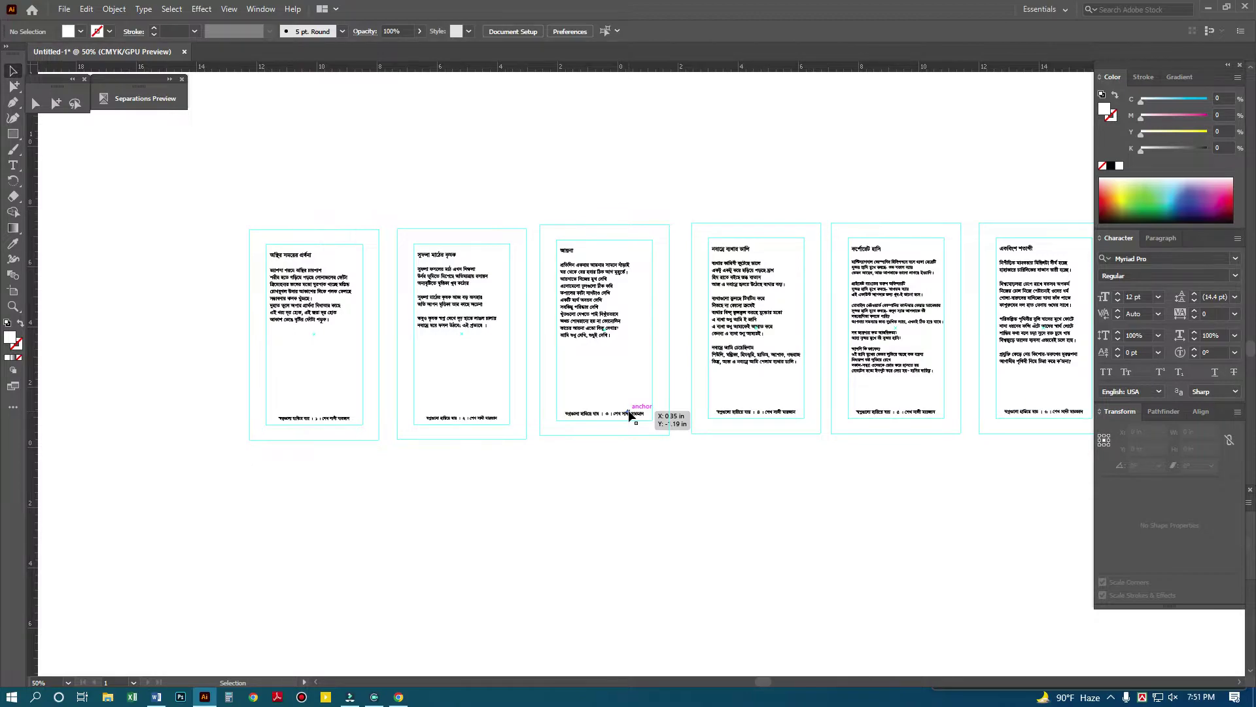
- Examine the footers and page numbers of the book pages up close, ending with an overview of all eight pages
key("z")
left_click_drag(244, 369, 414, 449)
left_click(741, 371, "alt")
left_click(741, 371, "alt")
scroll(476, 417, "right", 15)
scroll(788, 439, "right", 20)
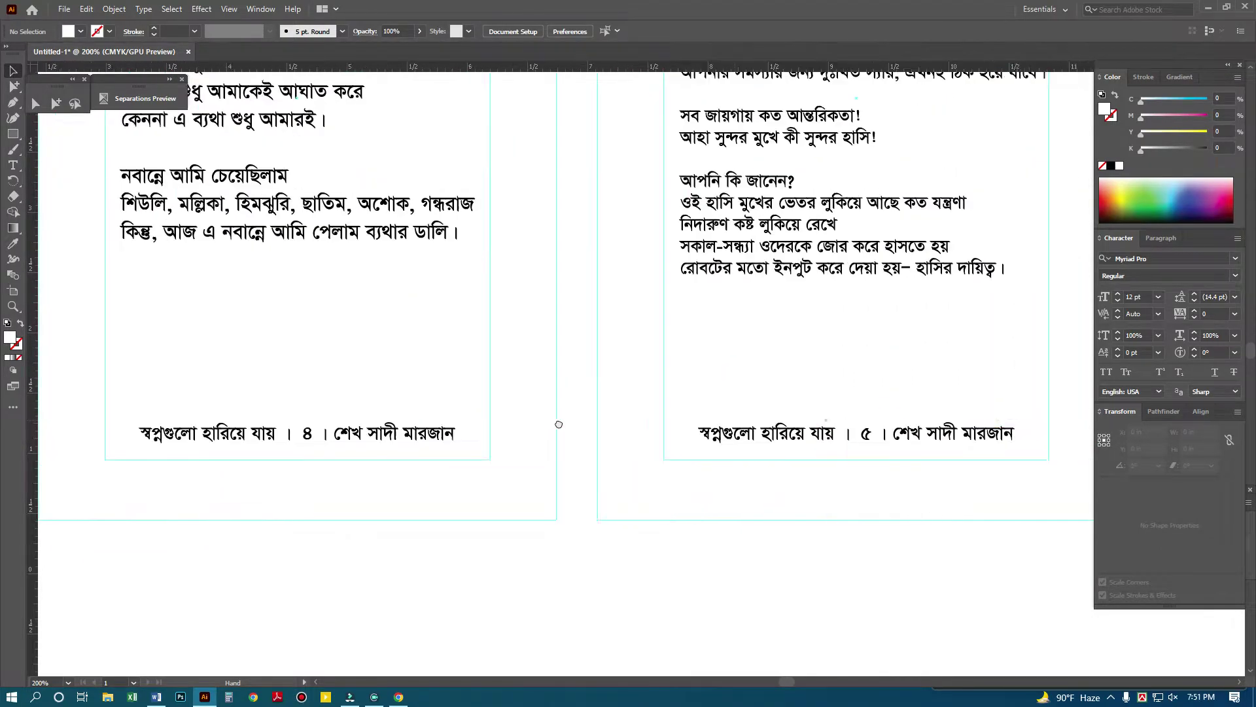
scroll(645, 433, "right", 20)
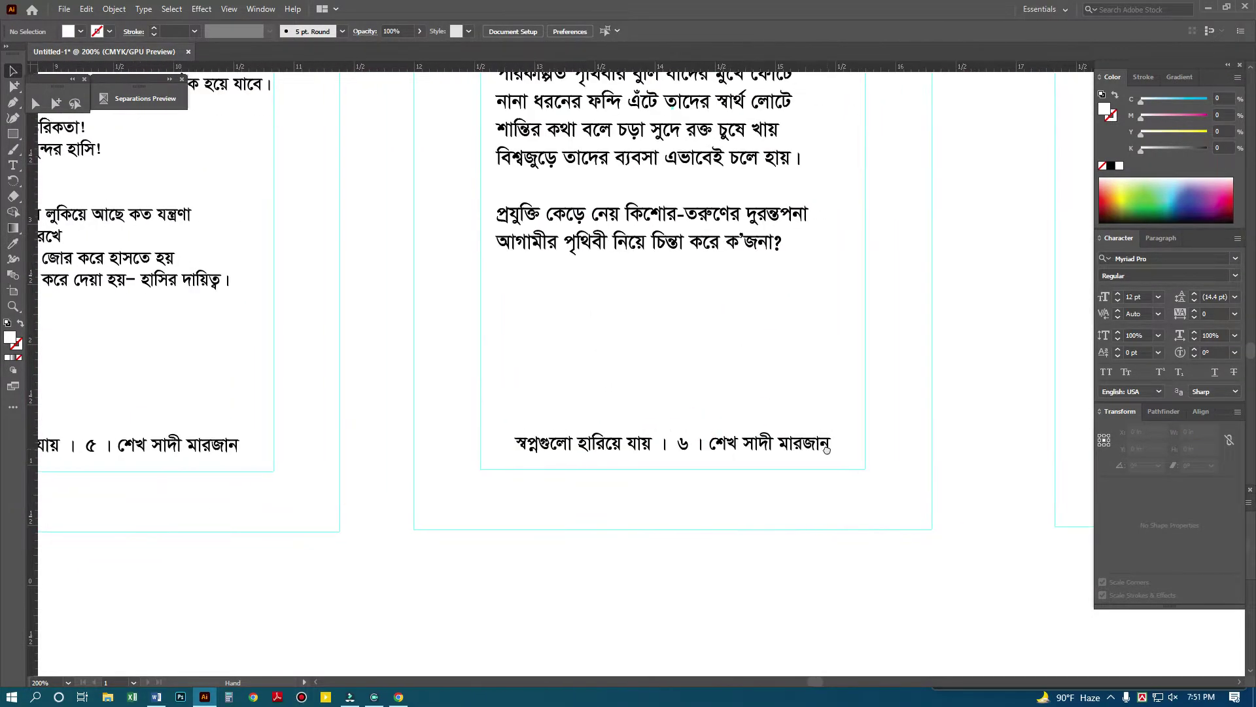
scroll(589, 440, "right", 10)
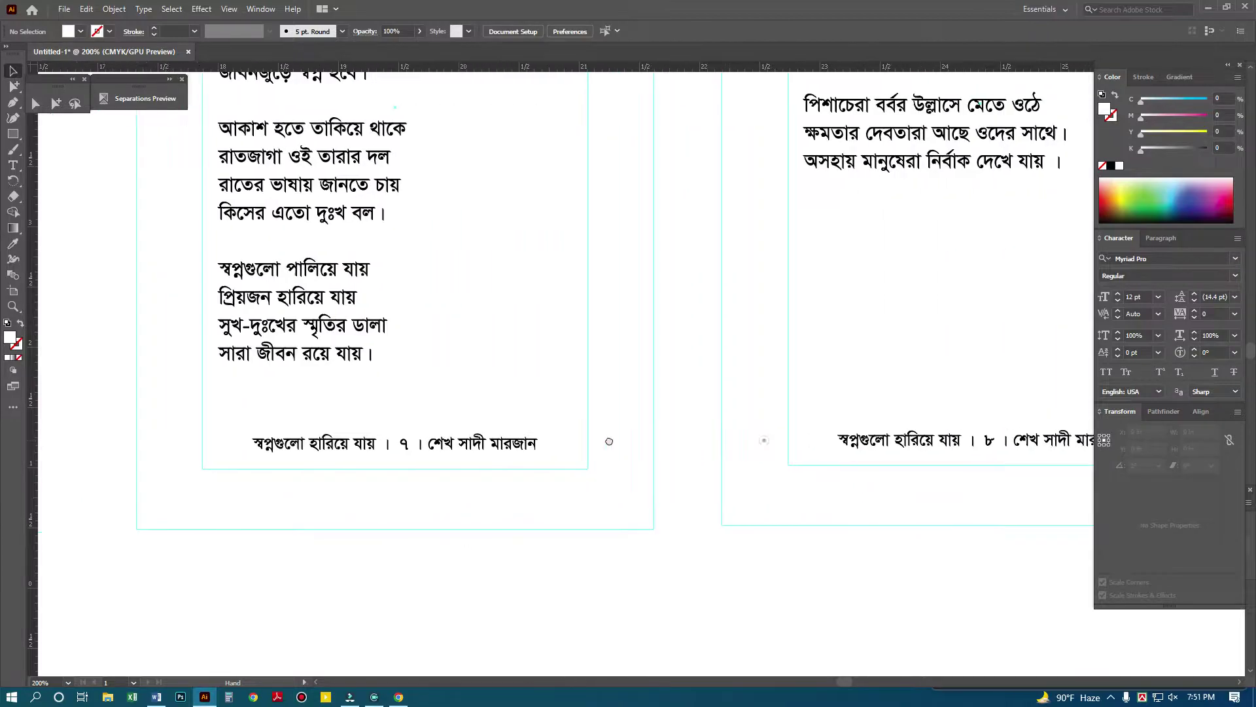
scroll(607, 445, "down", 3)
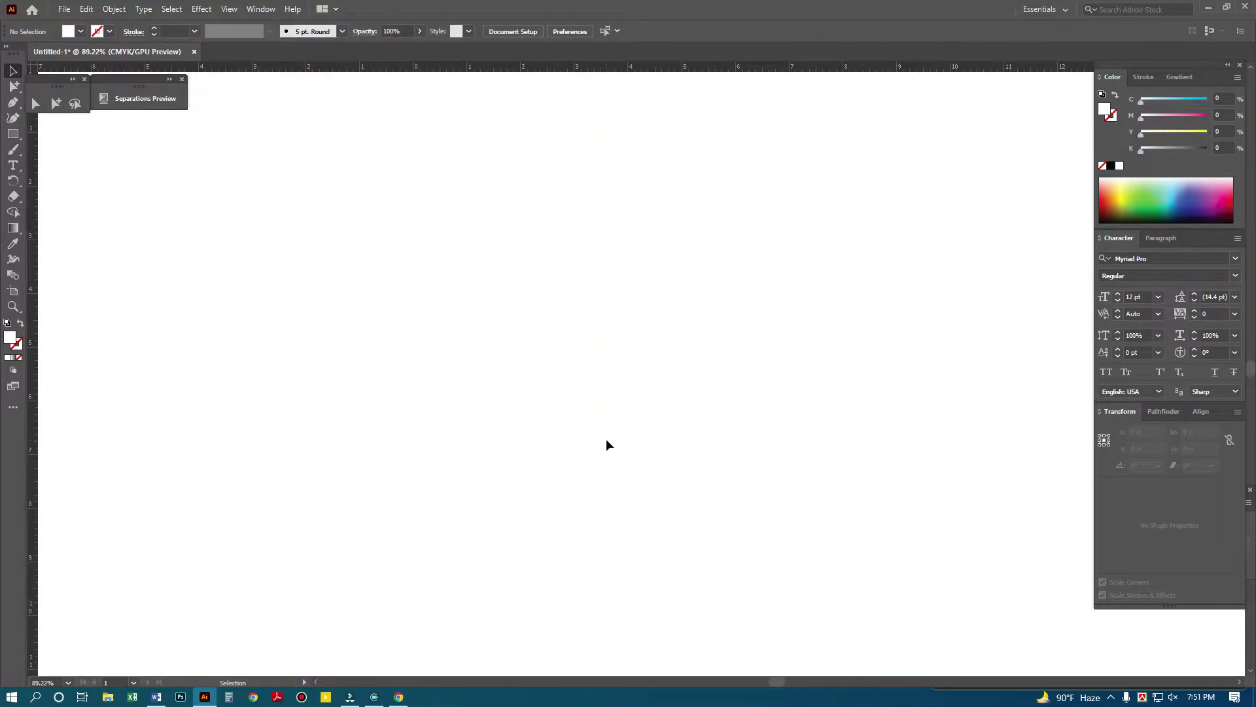
scroll(605, 445, "down", 3)
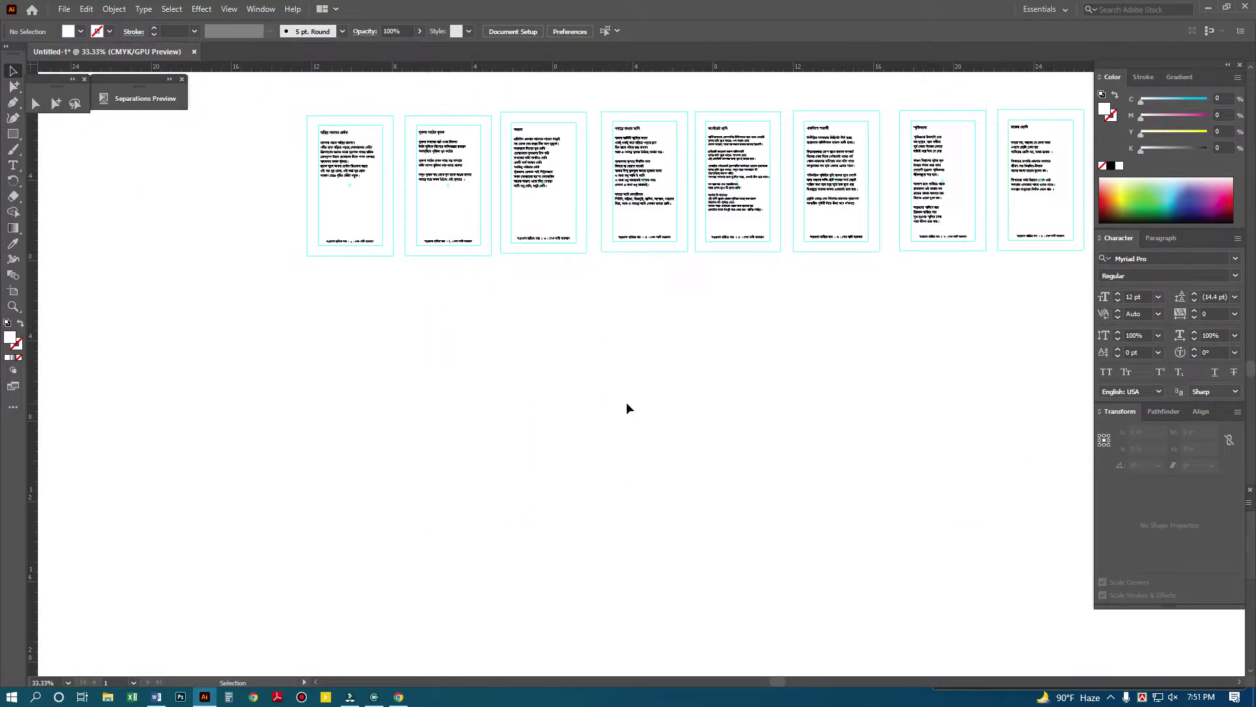
key("z")
left_click(698, 353, "alt")
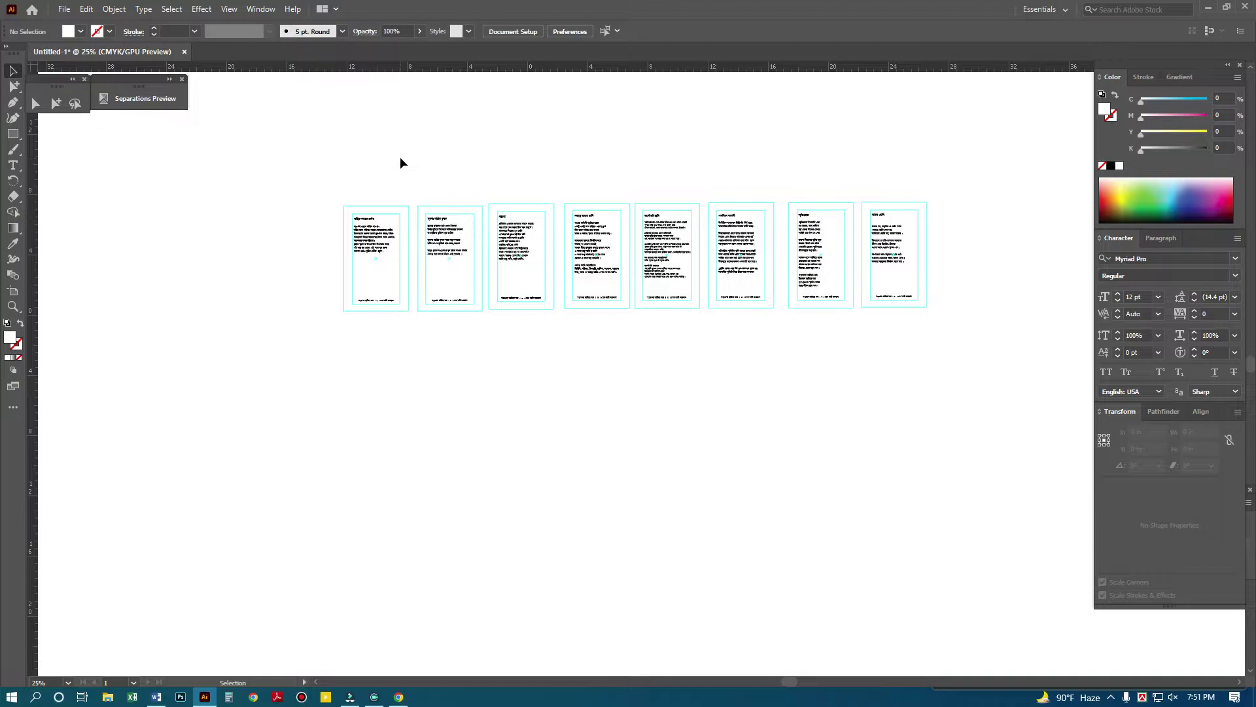
- Select the first book page together with its frame guides
left_click_drag(358, 181, 368, 211)
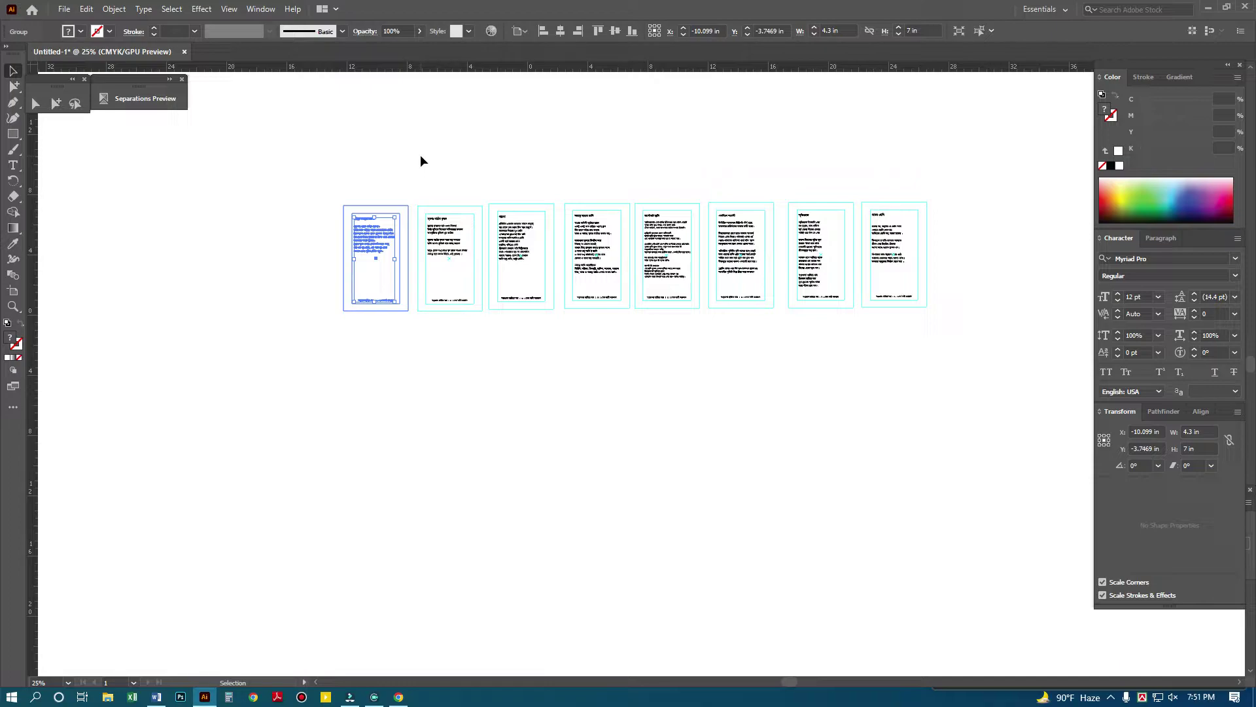
left_click(337, 185)
left_click_drag(333, 183, 380, 257)
left_click(1112, 698)
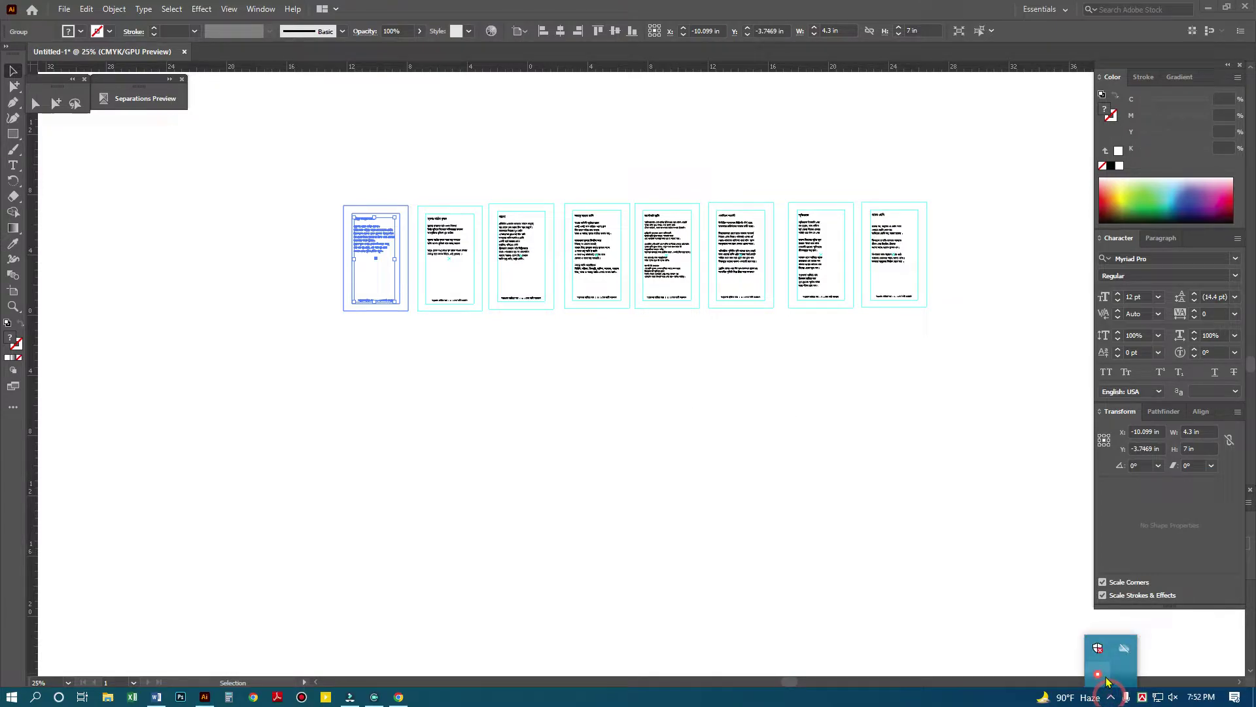
right_click(1099, 674)
left_click(1136, 639)
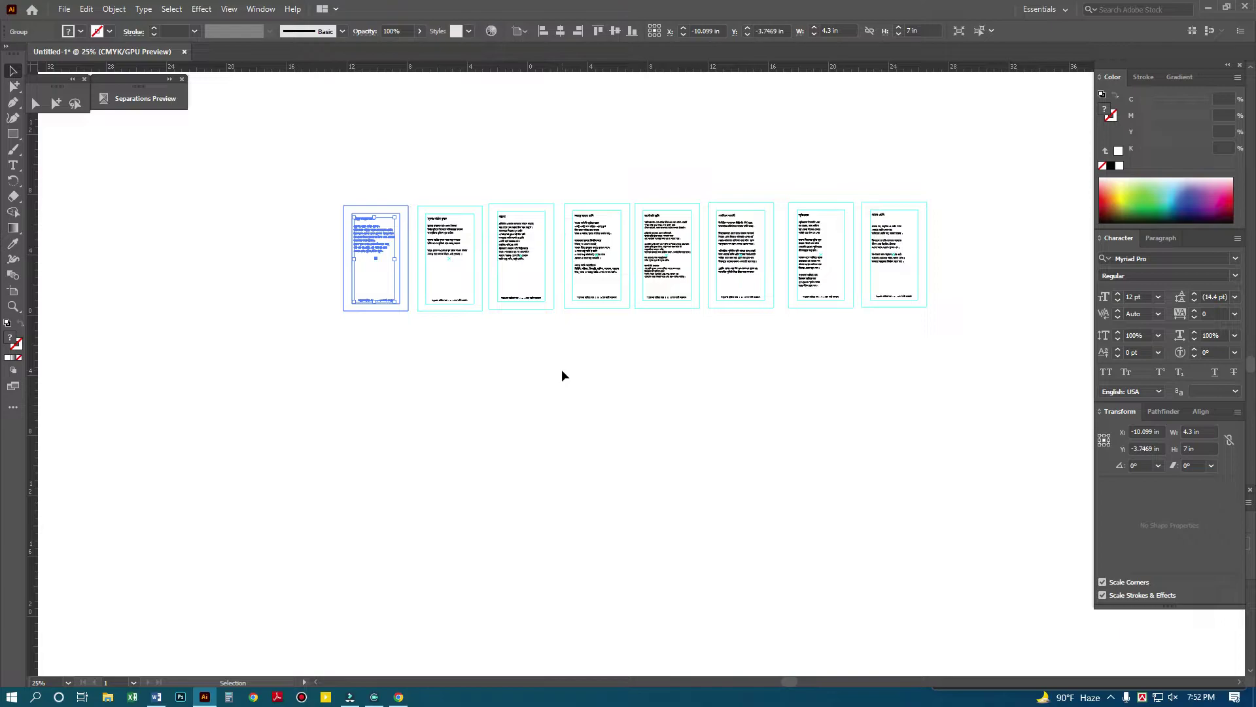
- Duplicate the first page into the empty area below the page row and ungroup the copy
left_click_drag(364, 240, 520, 395)
right_click(540, 400)
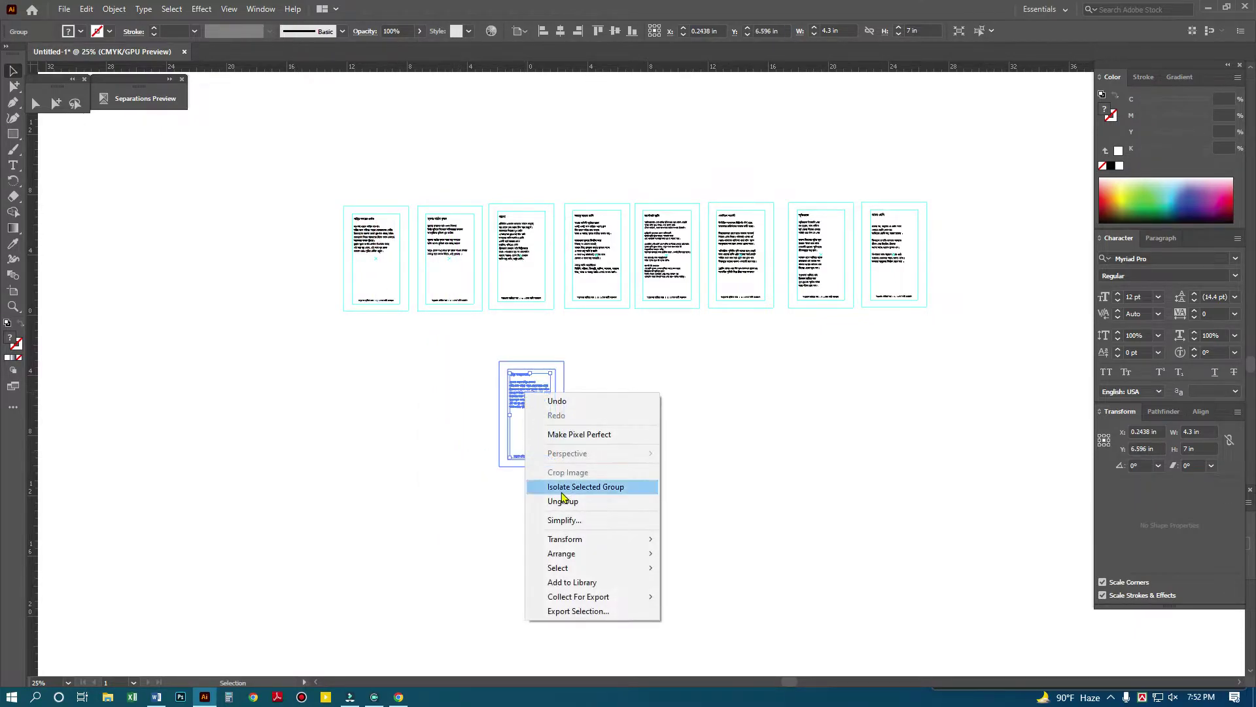
left_click(563, 499)
- Delete the text from the page copy, keeping its two frame guides, and move the empty frame below the first page
left_click_drag(582, 383, 552, 433)
left_click_drag(563, 379, 639, 473)
left_click_drag(462, 339, 555, 478)
key("Delete")
left_click_drag(532, 424, 347, 456)
key("ctrl+=")
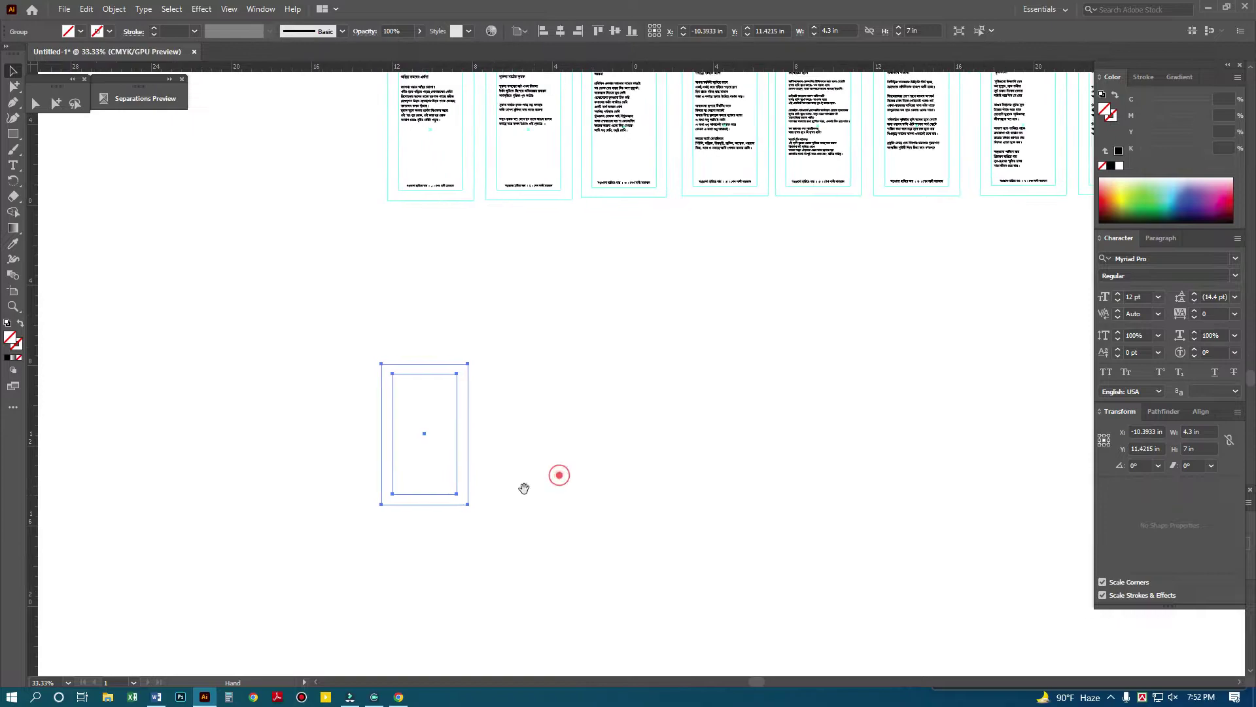
- Duplicate the empty page frame to its right and snap the copy flush against the original's edge
left_click_drag(471, 449, 564, 453)
key("ctrl+space")
left_click_drag(410, 324, 560, 412)
left_click_drag(624, 335, 548, 336)
scroll(548, 336, "down", 5)
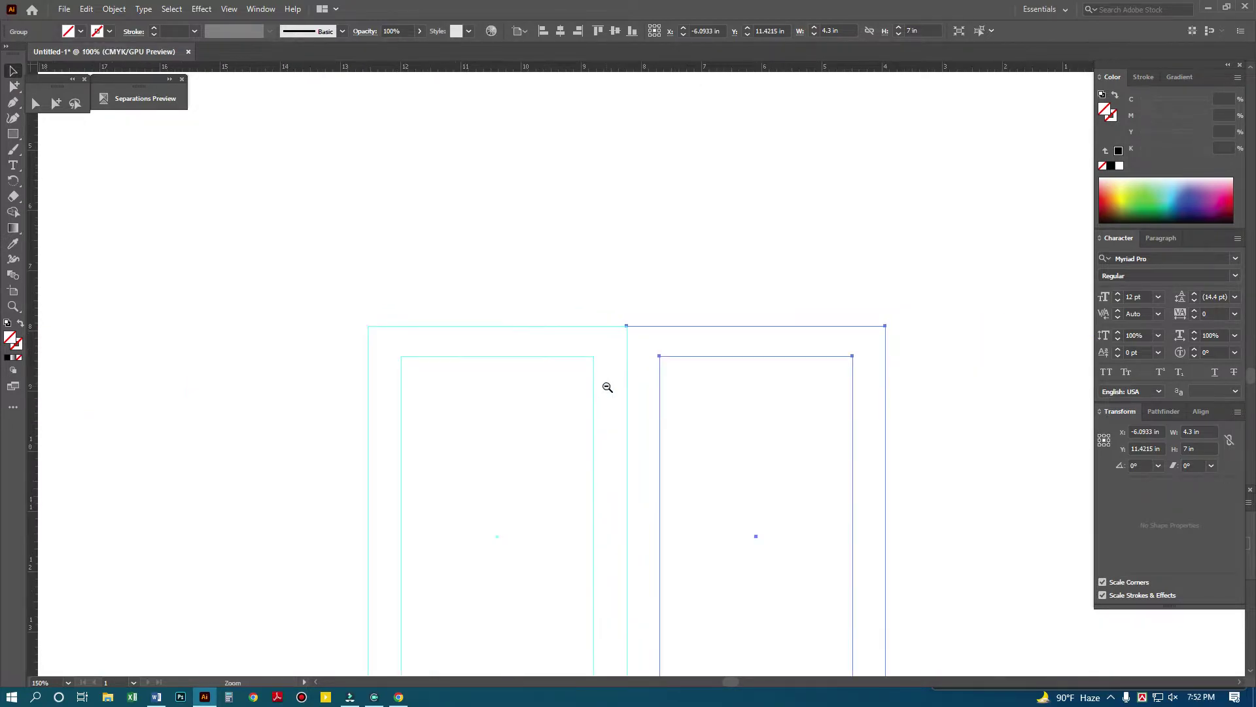
- Duplicate the pair of page frames to the right and butt the copy against the first pair, making a row of four
left_click_drag(446, 311, 536, 394)
scroll(589, 405, "down", 2)
left_click_drag(403, 402, 592, 405)
key("ctrl+space")
left_click_drag(440, 306, 570, 385)
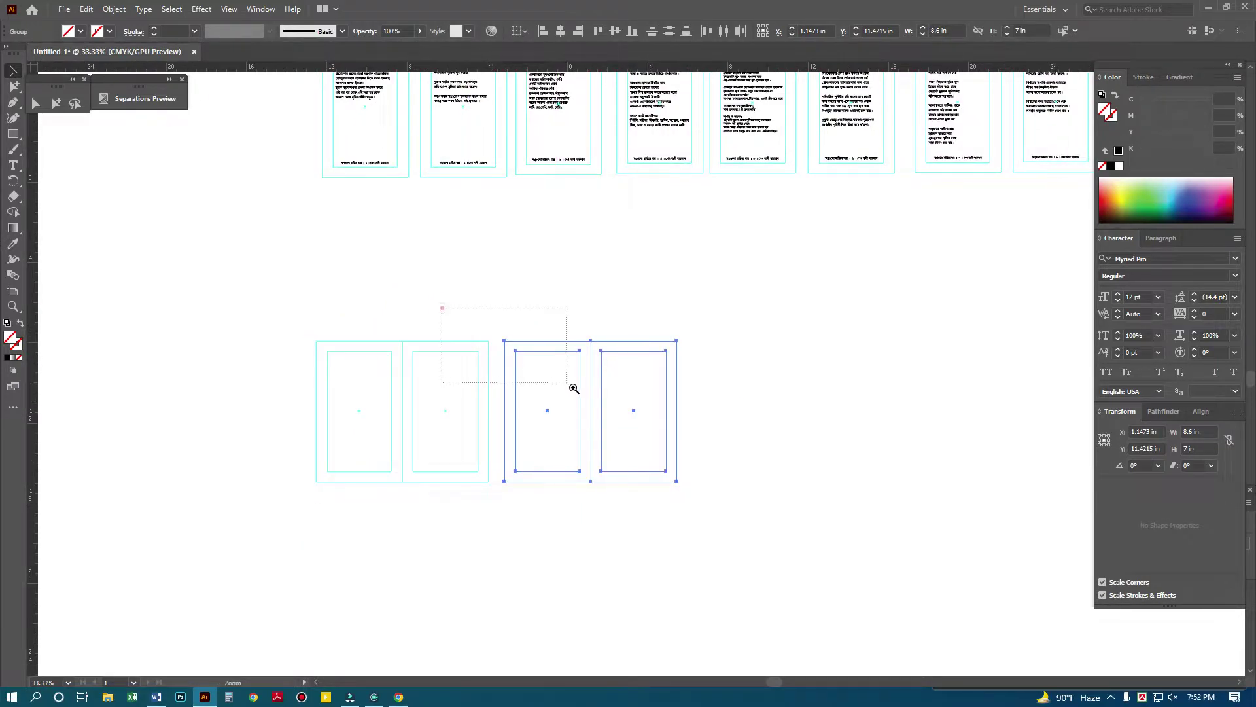
left_click_drag(637, 310, 516, 312)
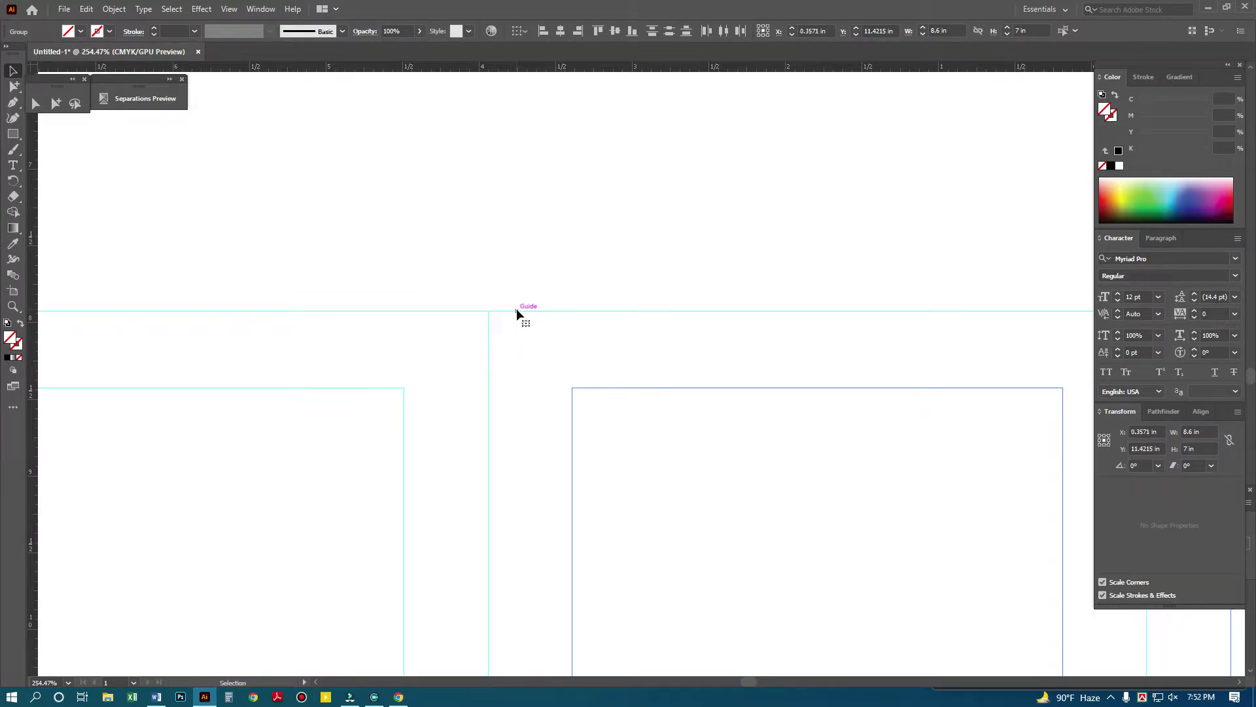
scroll(532, 281, "down", 2)
scroll(532, 281, "down", 4)
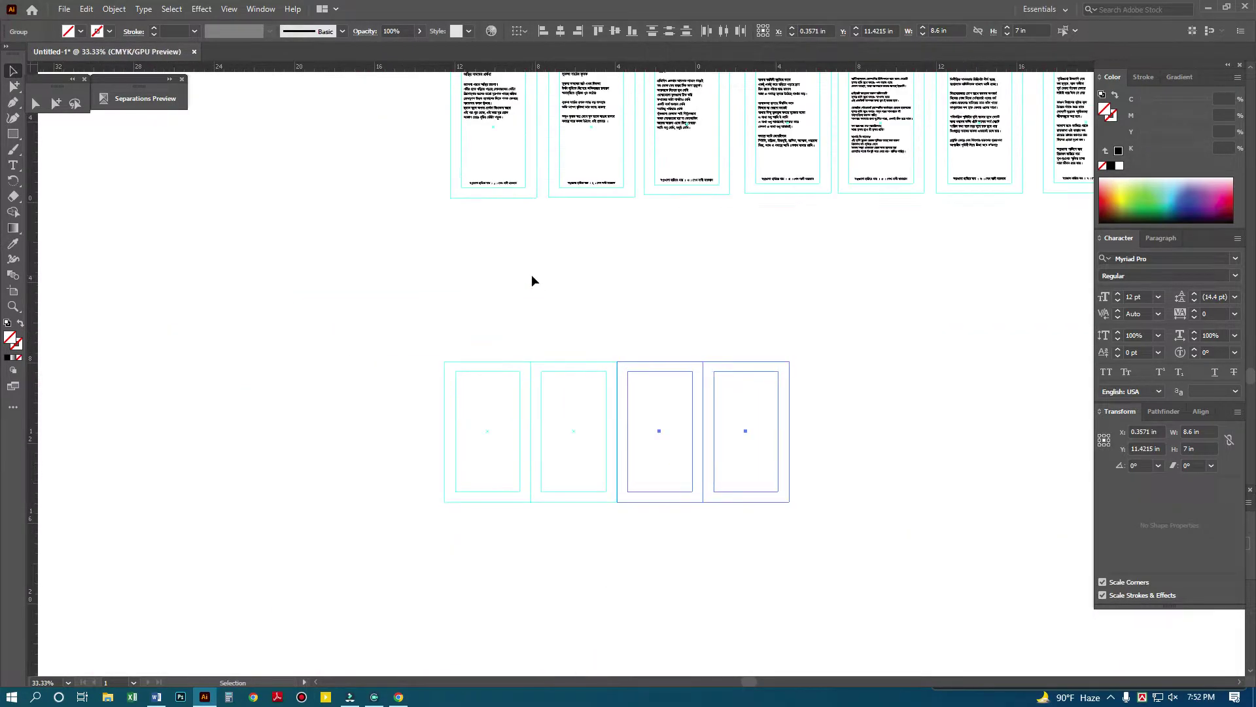
- Inspect the joint between the two frame pairs at high magnification in outline view, then return to preview
left_click_drag(812, 537, 505, 438)
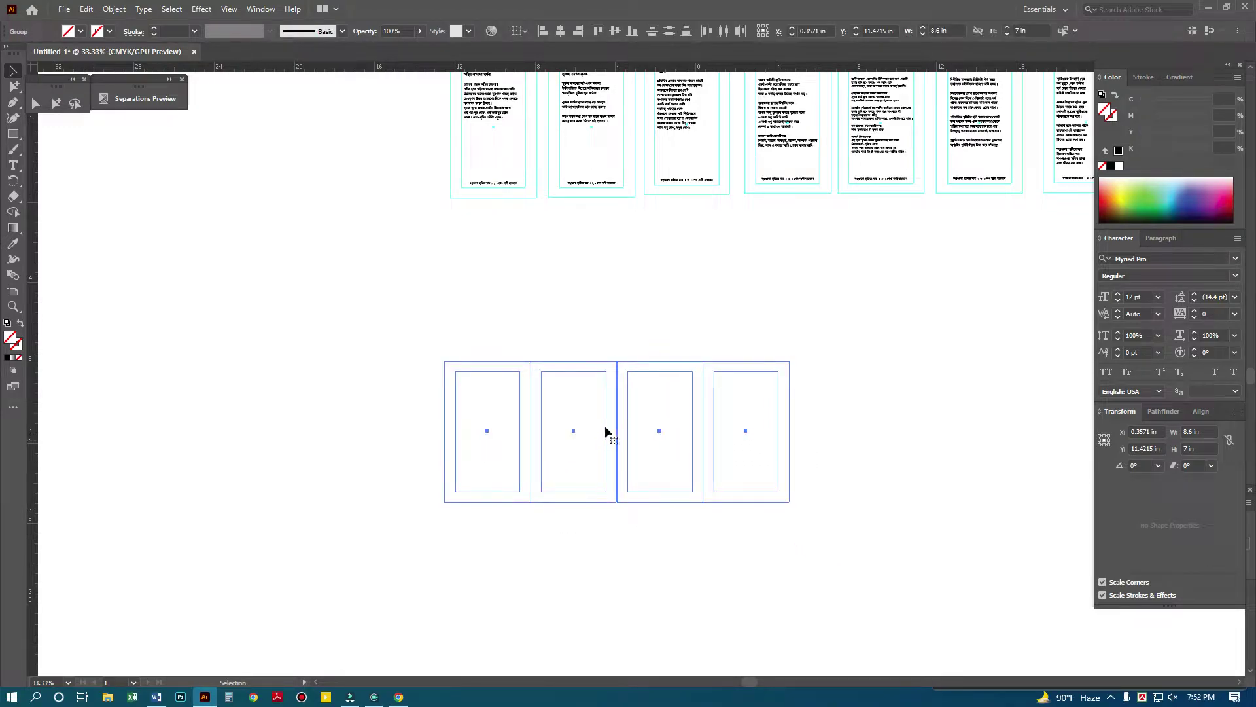
scroll(612, 347, "up", 5)
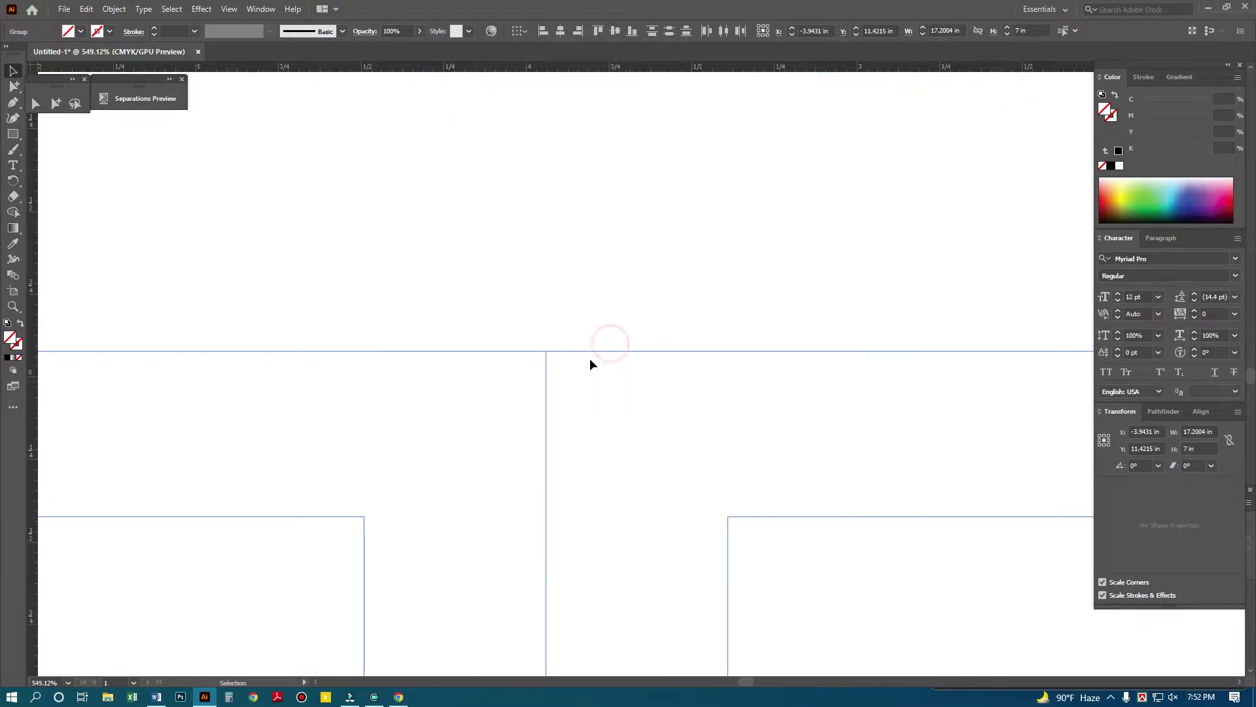
scroll(531, 336, "up", 5)
key("ctrl+y")
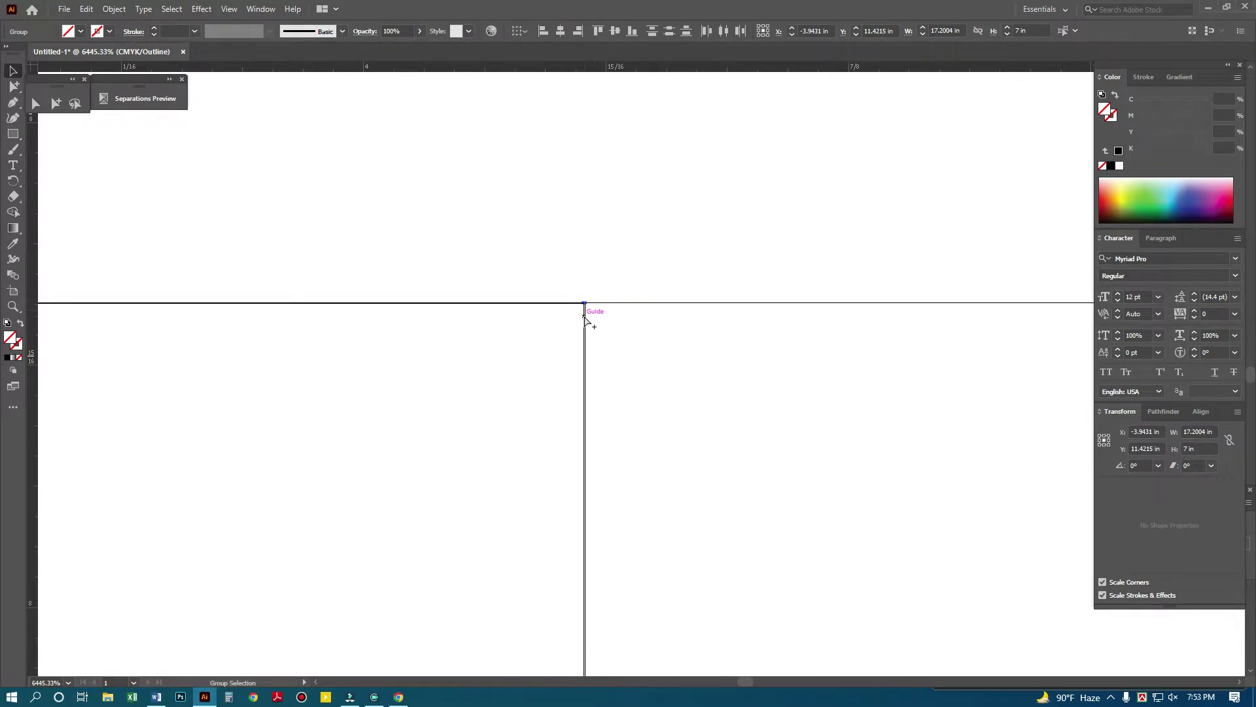
key("ctrl+y")
scroll(718, 369, "down", 5)
scroll(724, 369, "down", 4)
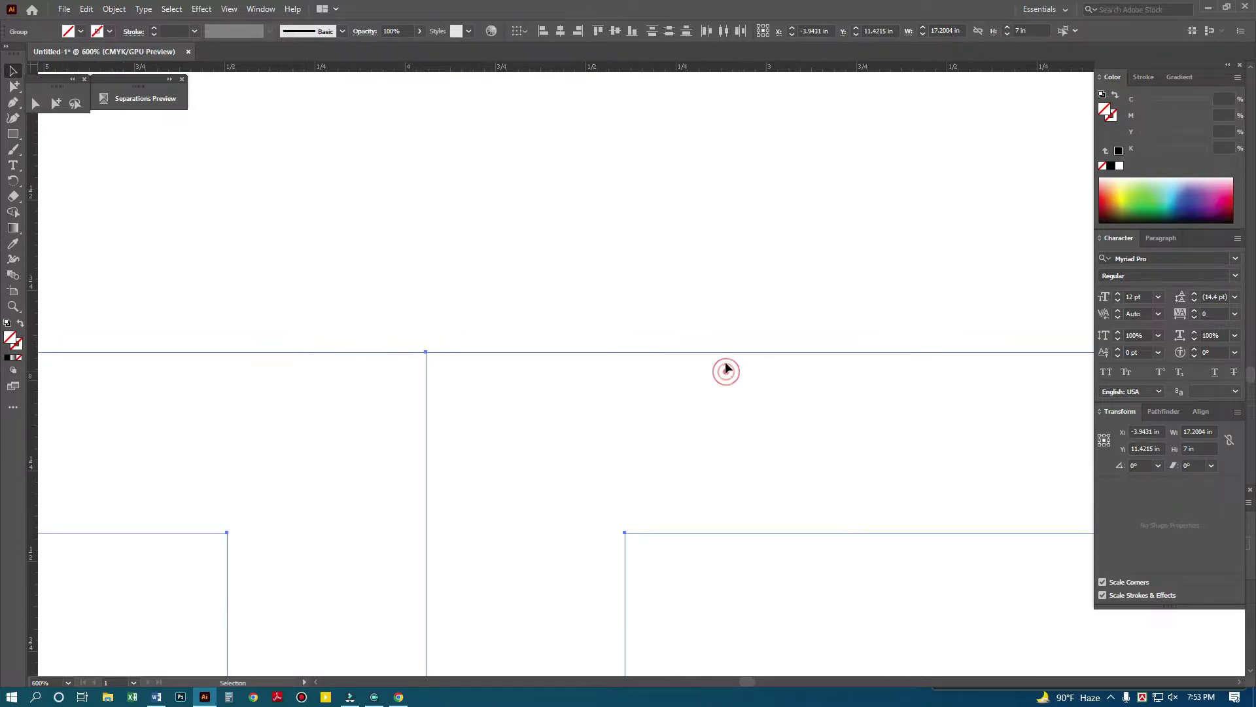
- Snap the right-hand frame pair exactly onto the edge of the left pair to close the tiny gap
left_click_drag(811, 368, 657, 321)
left_click_drag(742, 300, 897, 430)
left_click_drag(360, 402, 594, 405)
left_click(292, 340)
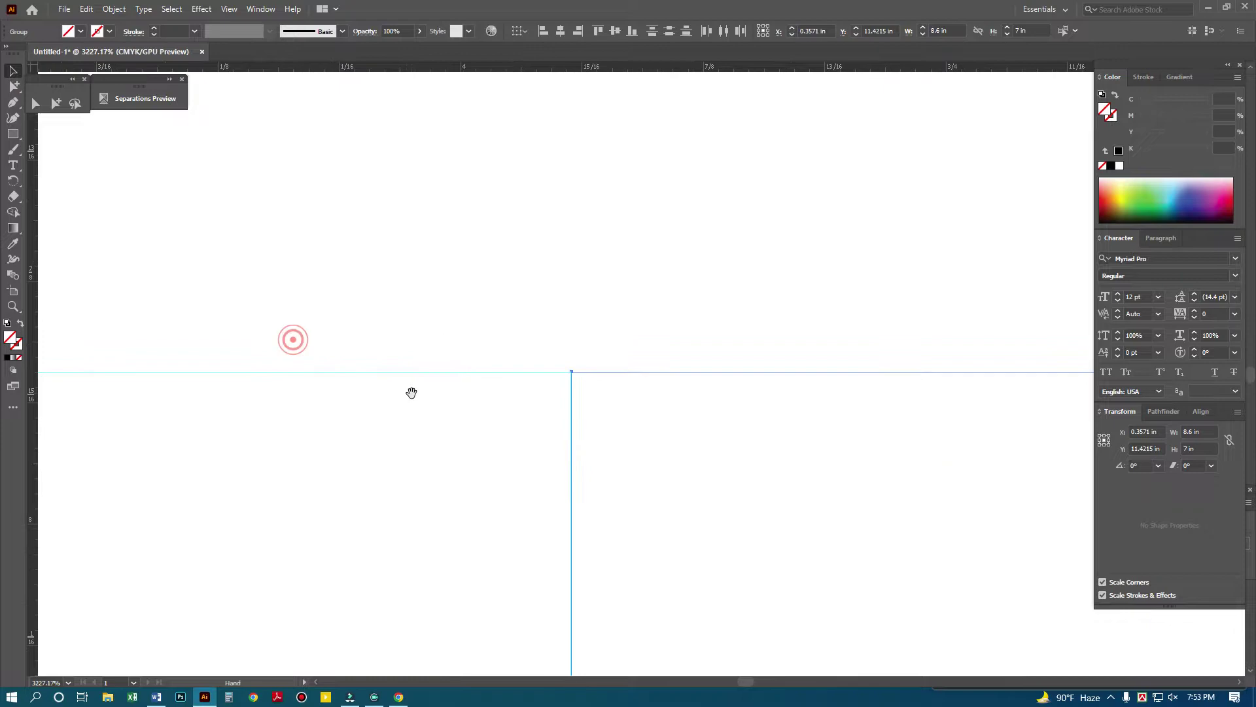
left_click(558, 347)
left_click_drag(582, 362, 575, 363)
scroll(581, 371, "down", 15)
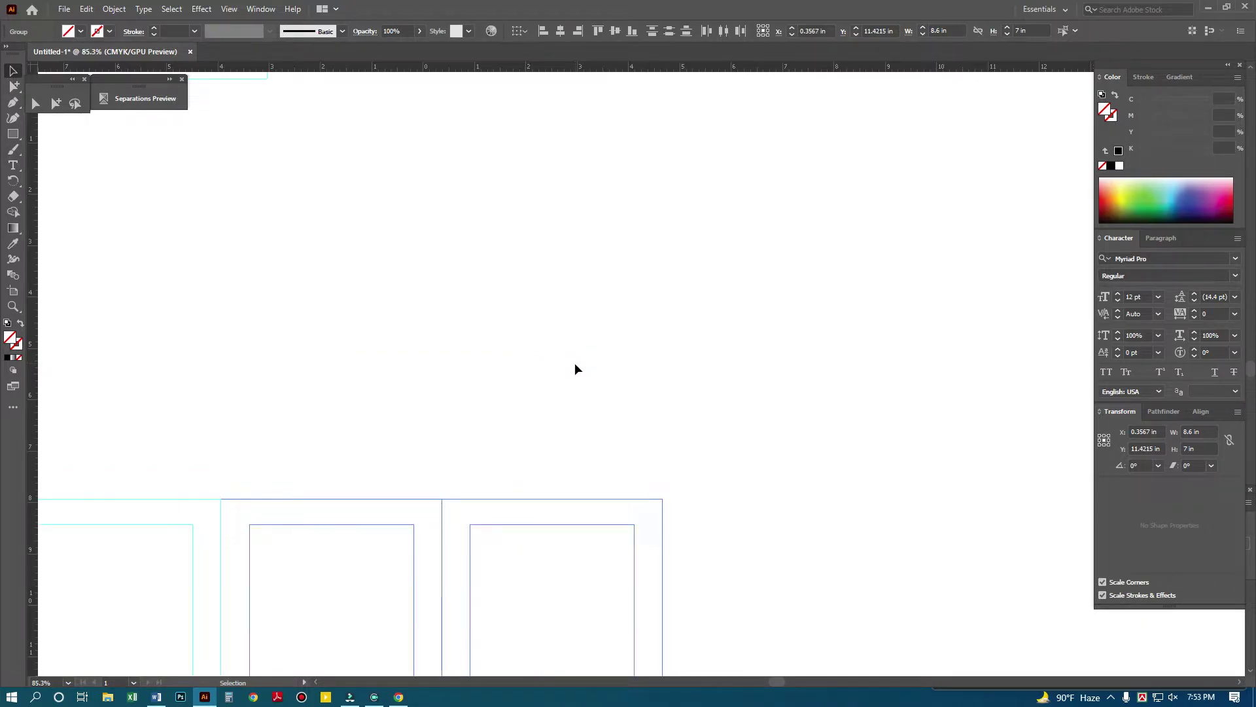
- Duplicate the row of four frames directly below itself with touching edges, forming a grid of eight page frames
left_click_drag(763, 405, 666, 449)
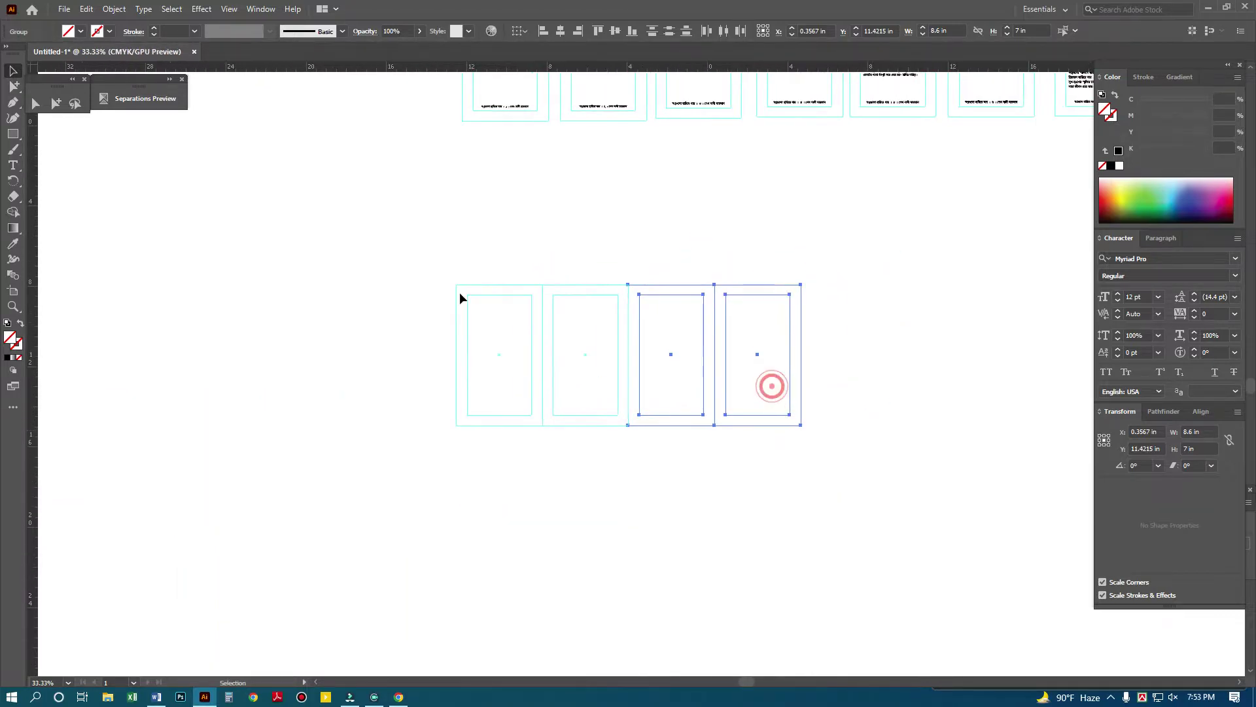
left_click_drag(425, 276, 799, 413)
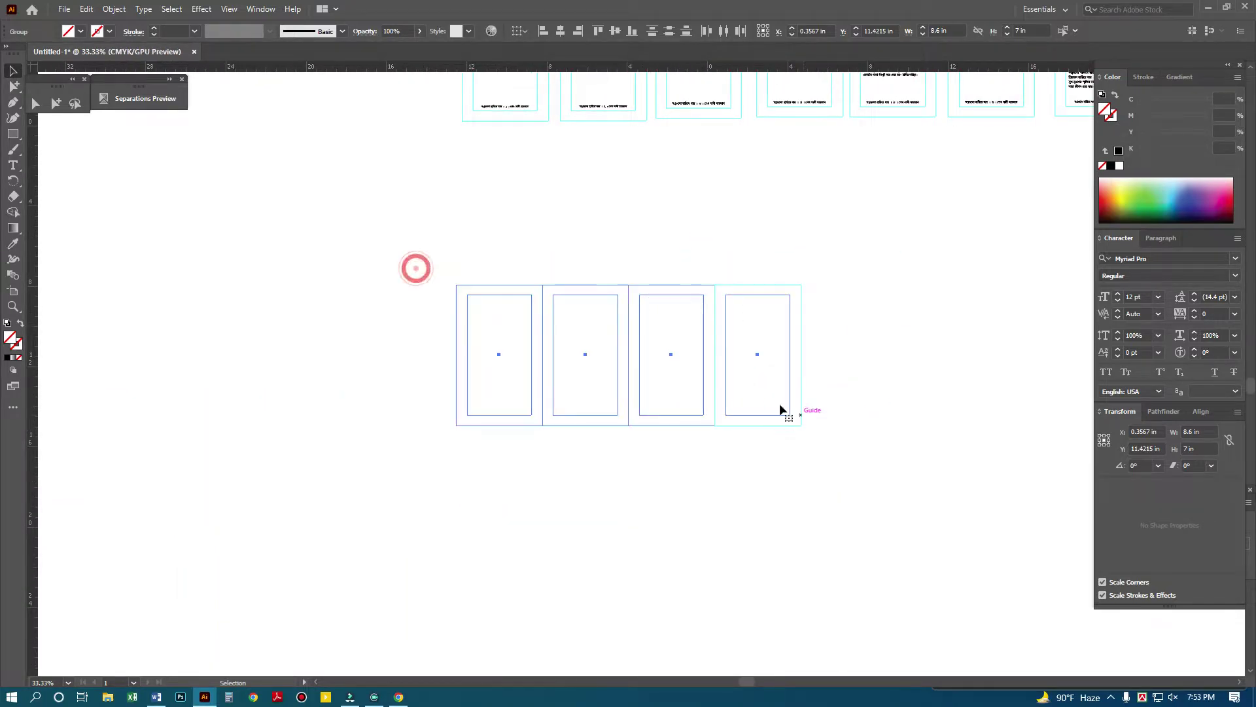
left_click_drag(631, 310, 625, 455)
key("ctrl+space")
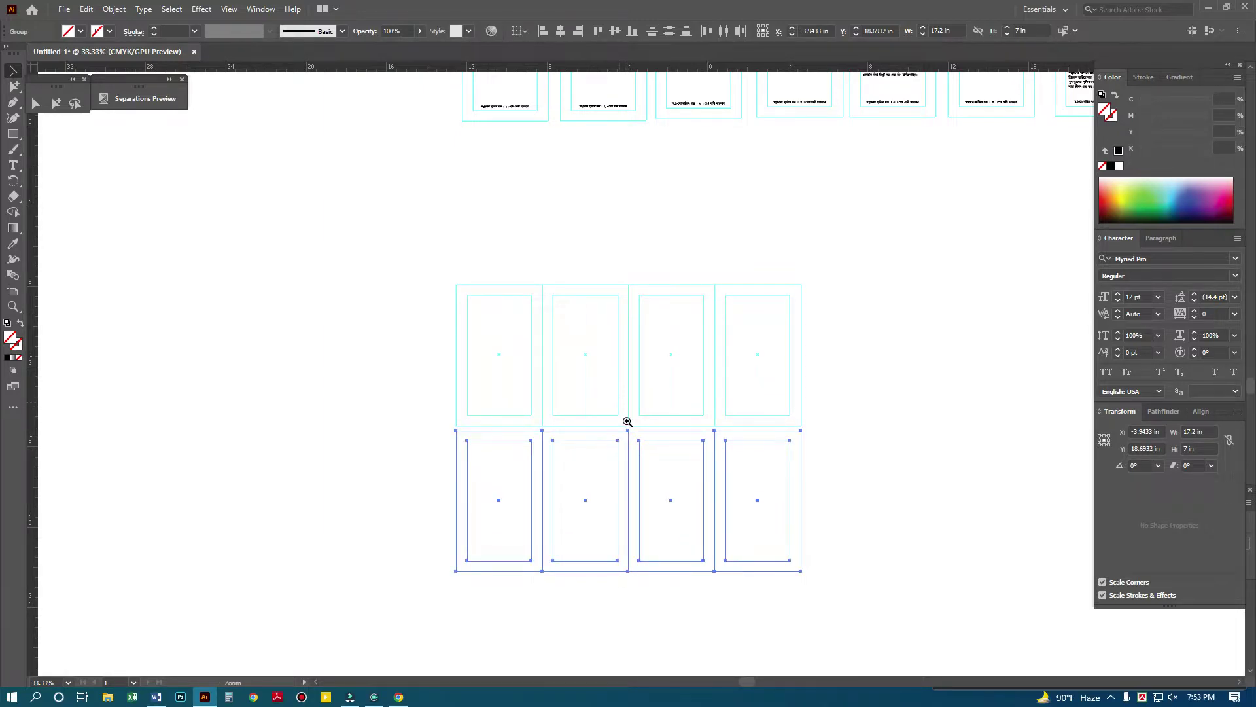
left_click_drag(620, 402, 645, 465)
left_click_drag(611, 348, 610, 289)
key("ctrl+alt+space")
left_click(611, 289)
left_click(553, 438)
left_click(553, 437)
left_click(552, 435)
left_click(550, 433)
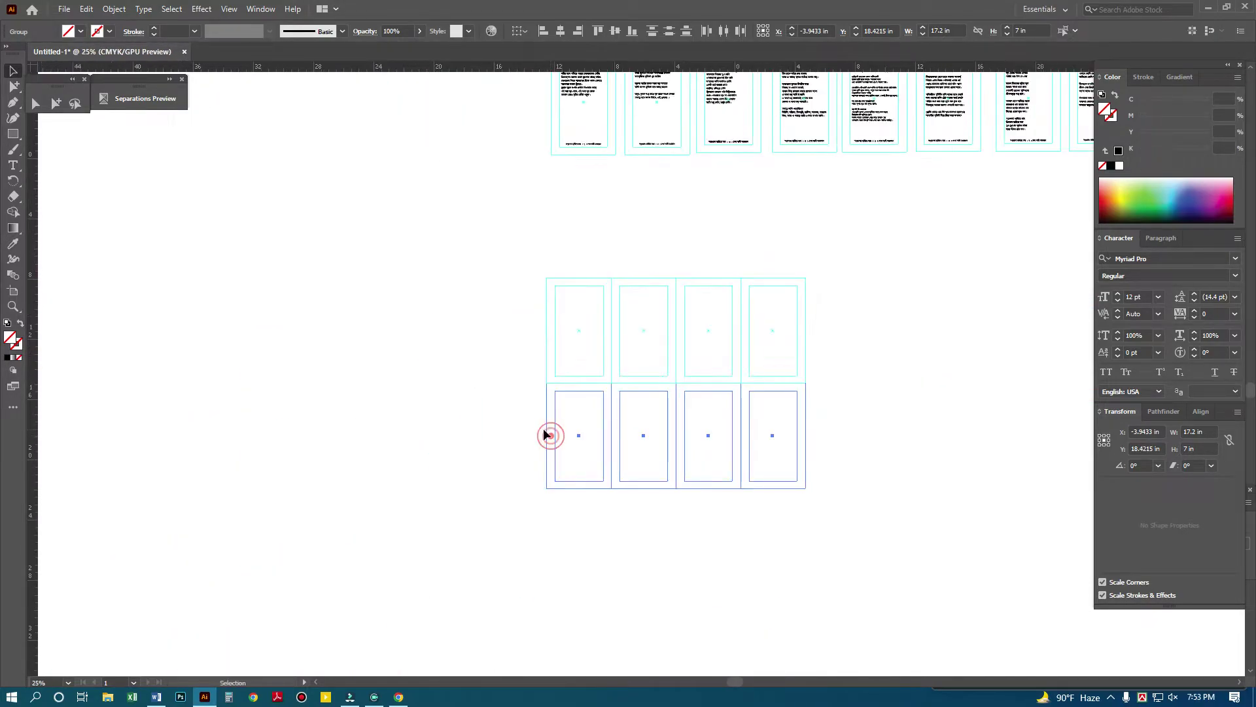
- Resize the artboard to about 21.1 by 15.7 in so it surrounds the grid of eight page frames
left_click_drag(747, 430, 699, 497)
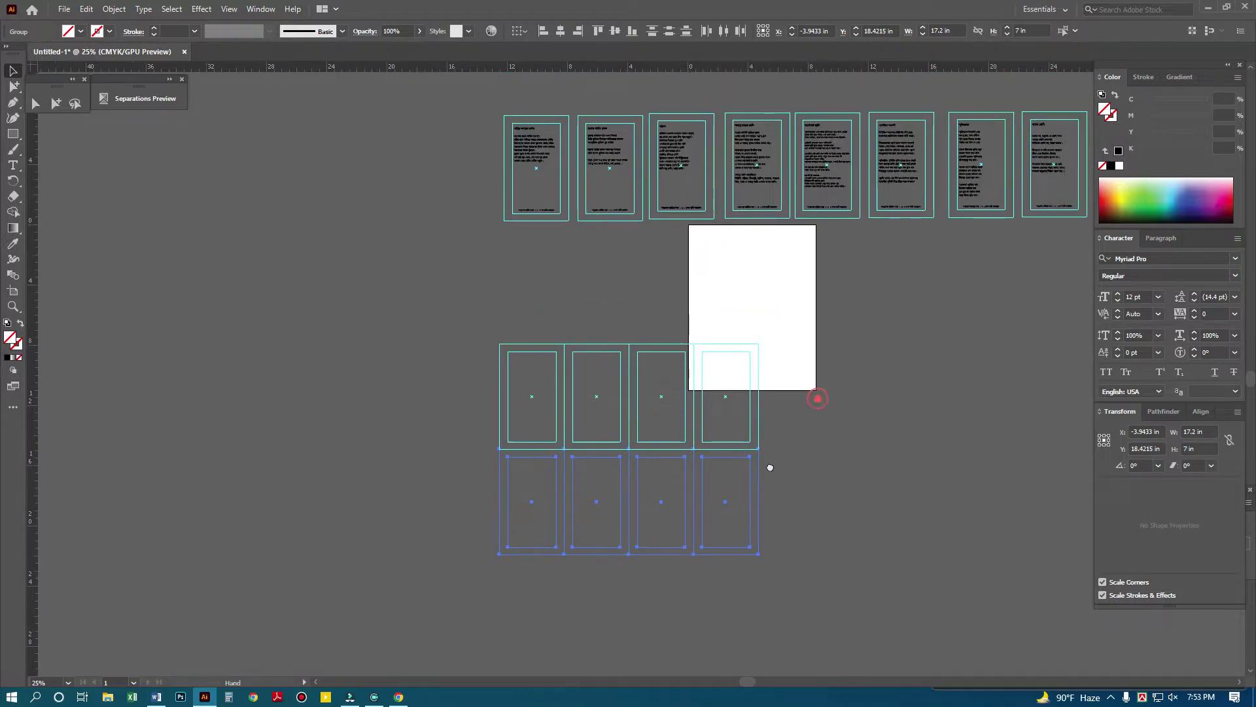
left_click_drag(463, 350, 791, 568)
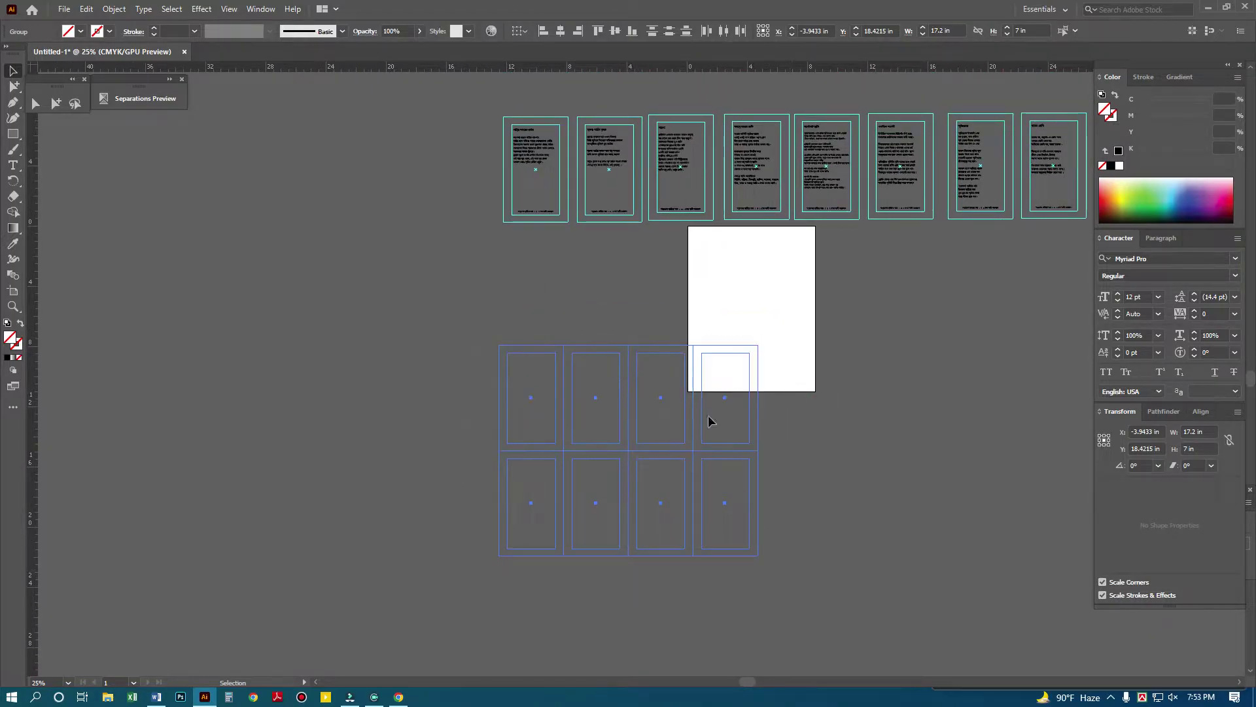
left_click(13, 291)
left_click_drag(688, 392, 471, 571)
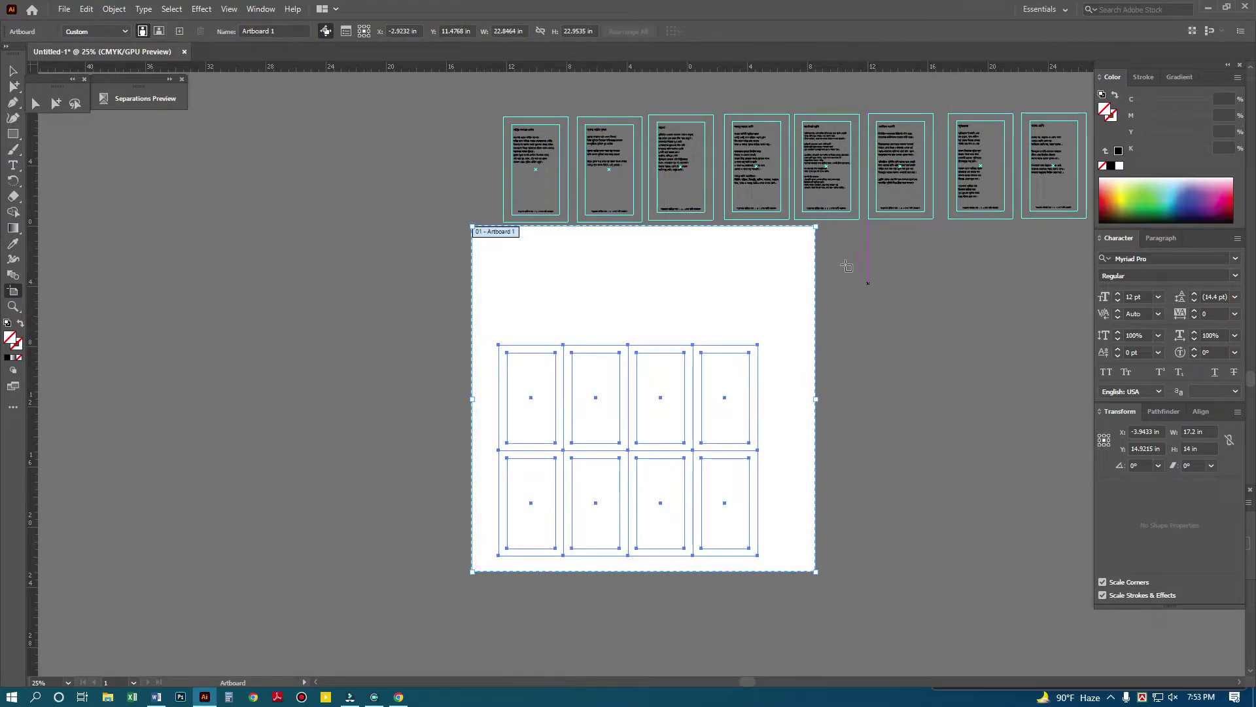
left_click_drag(790, 337, 790, 336)
key("Return")
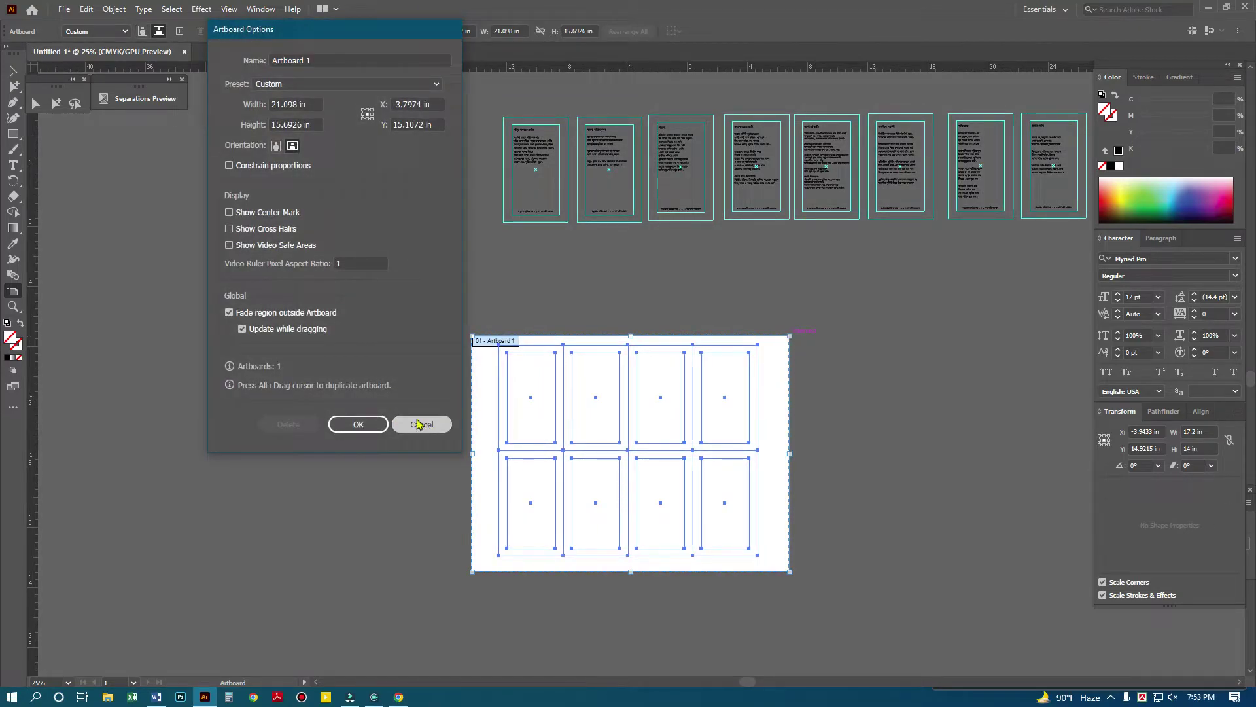
left_click(421, 424)
key("v")
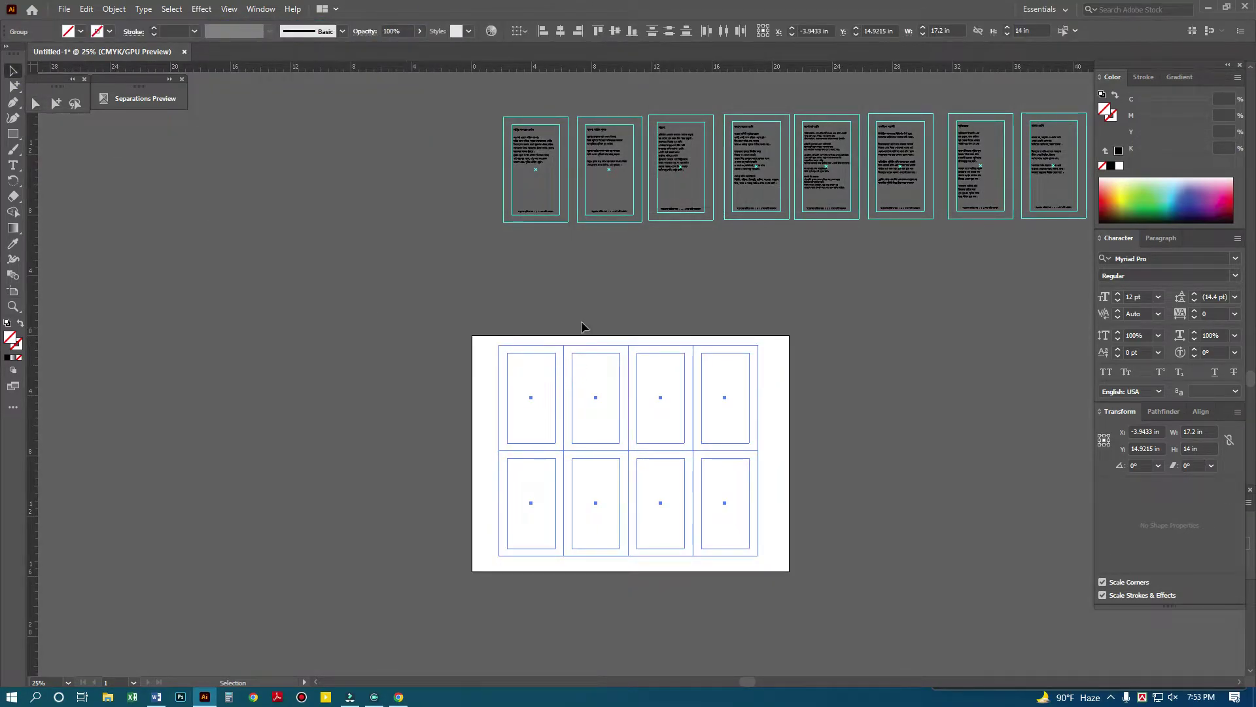
- Deselect the frames and review the grid on the artboard and the row of text pages above it
key("ctrl+0")
key("ctrl+5")
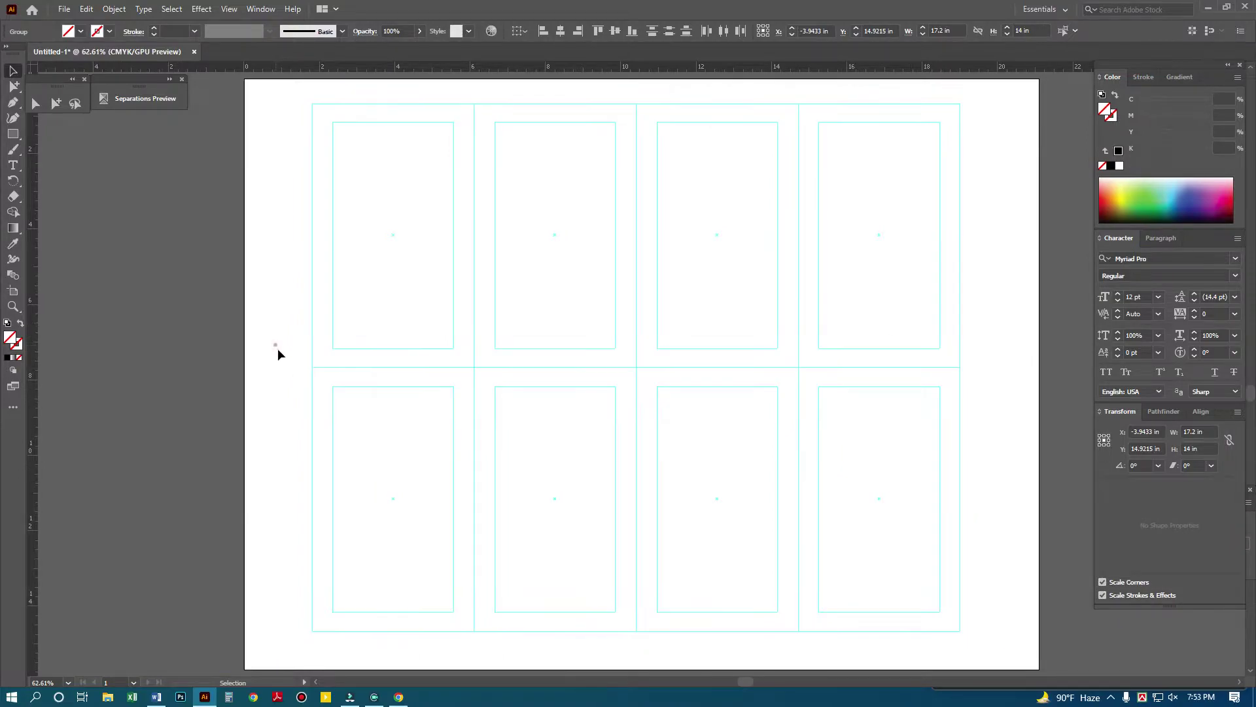
left_click(275, 344)
left_click(740, 405, "ctrl+alt")
left_click_drag(665, 413, 665, 430)
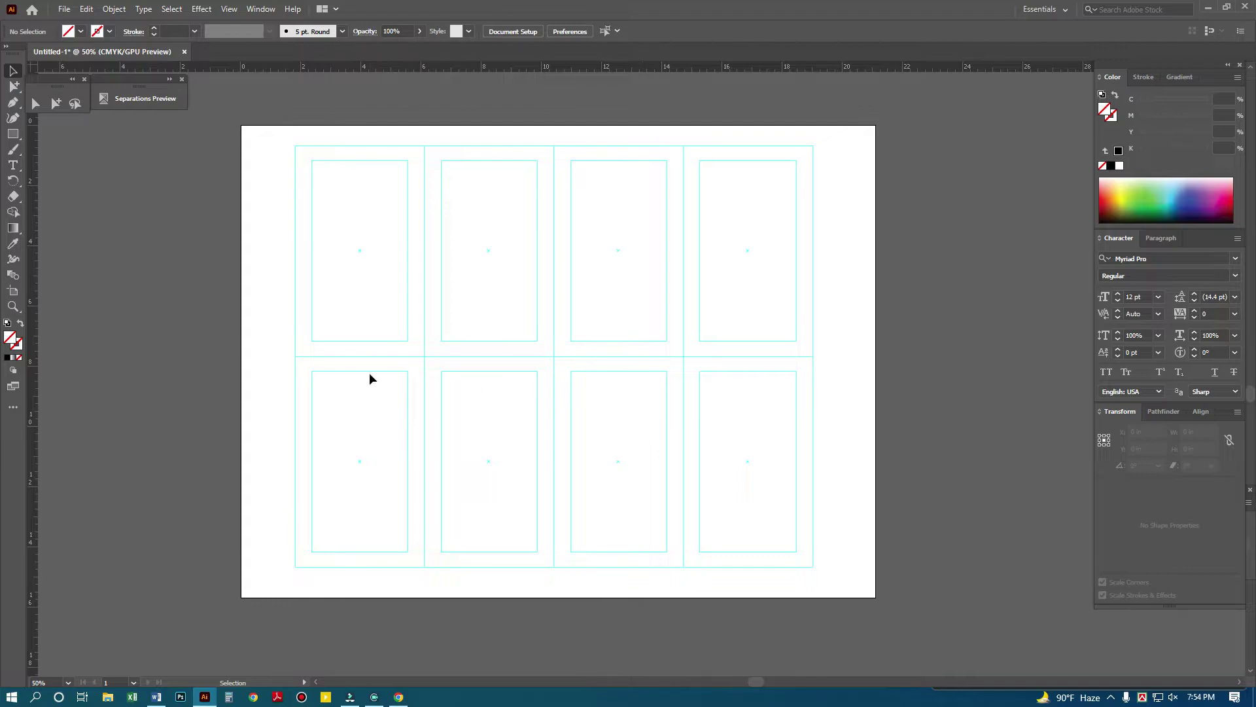
key("ctrl+minus")
left_click_drag(578, 289, 575, 419)
left_click_drag(749, 175, 595, 418)
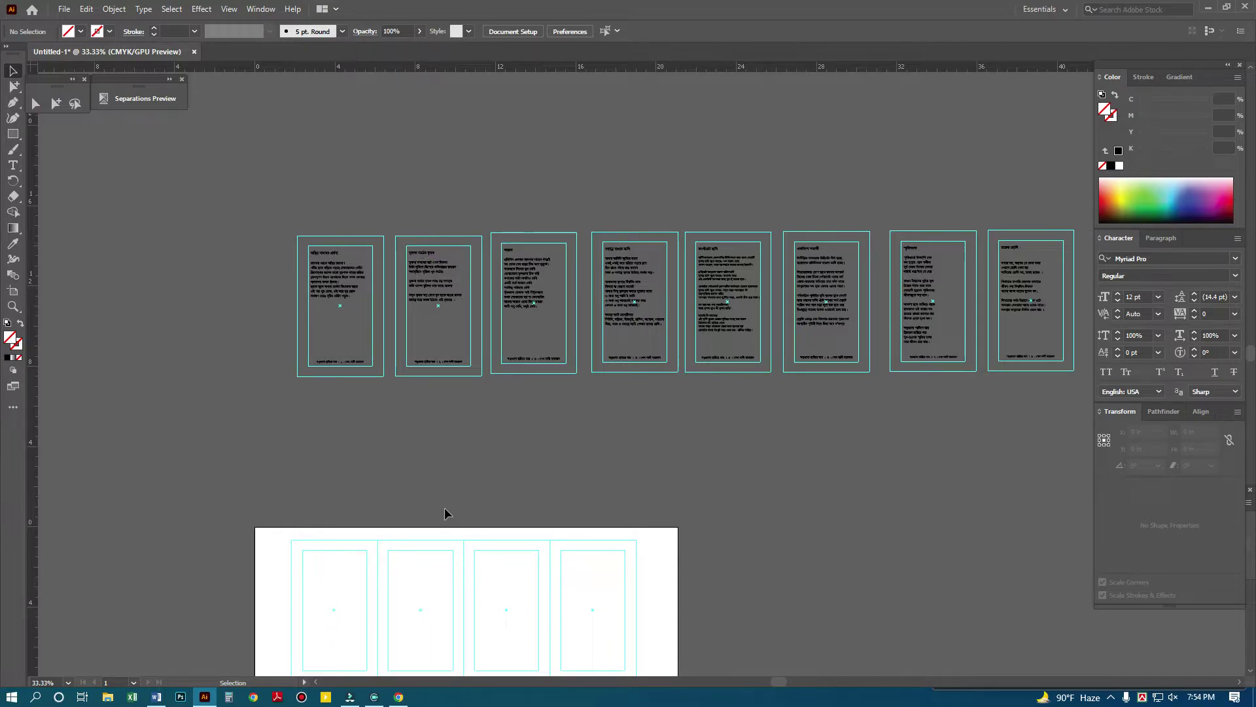
left_click(456, 540, "ctrl")
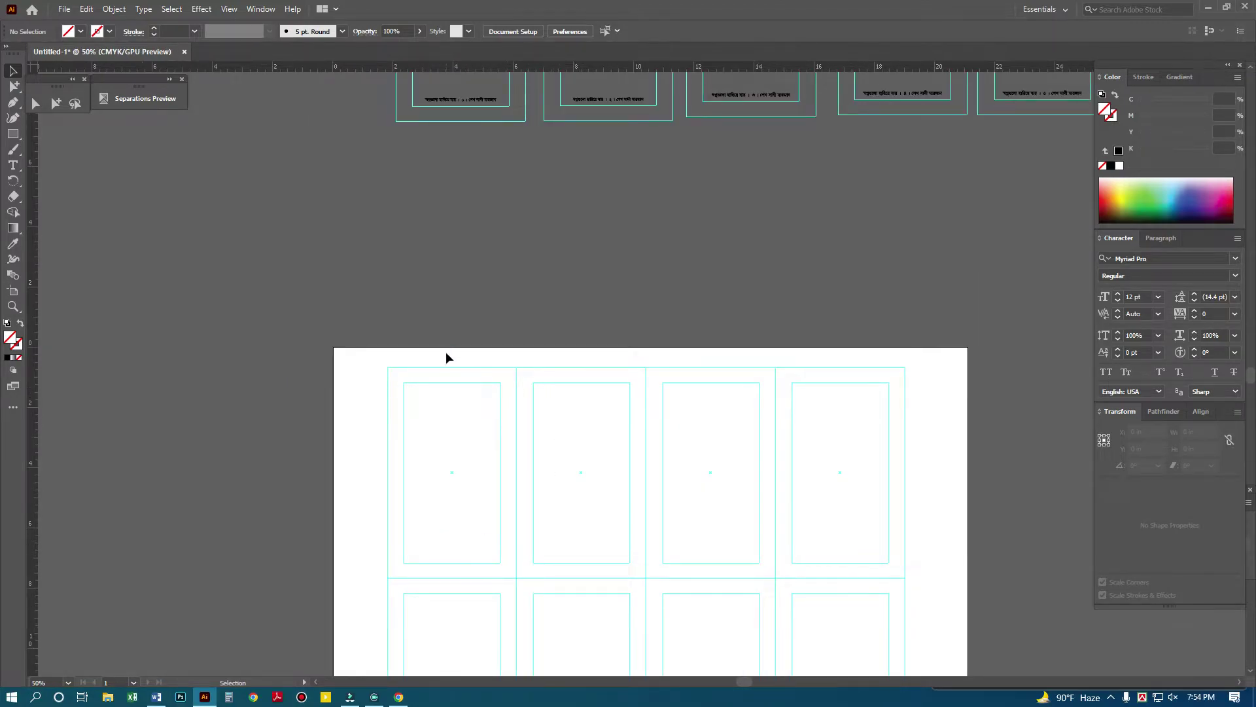
left_click_drag(444, 349, 461, 393)
left_click(447, 358)
- Offset the outer outline of the top-left page frame outward by 2 mm with Offset Path
left_click(64, 104)
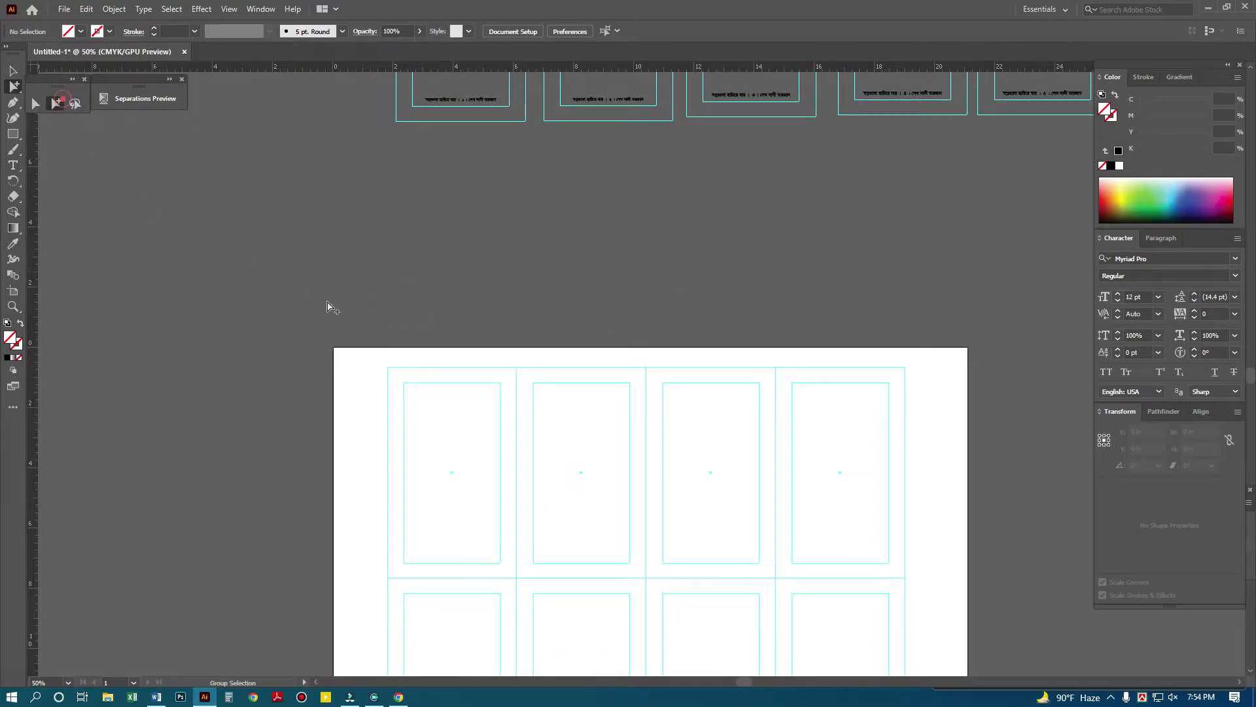
left_click_drag(388, 346, 403, 380)
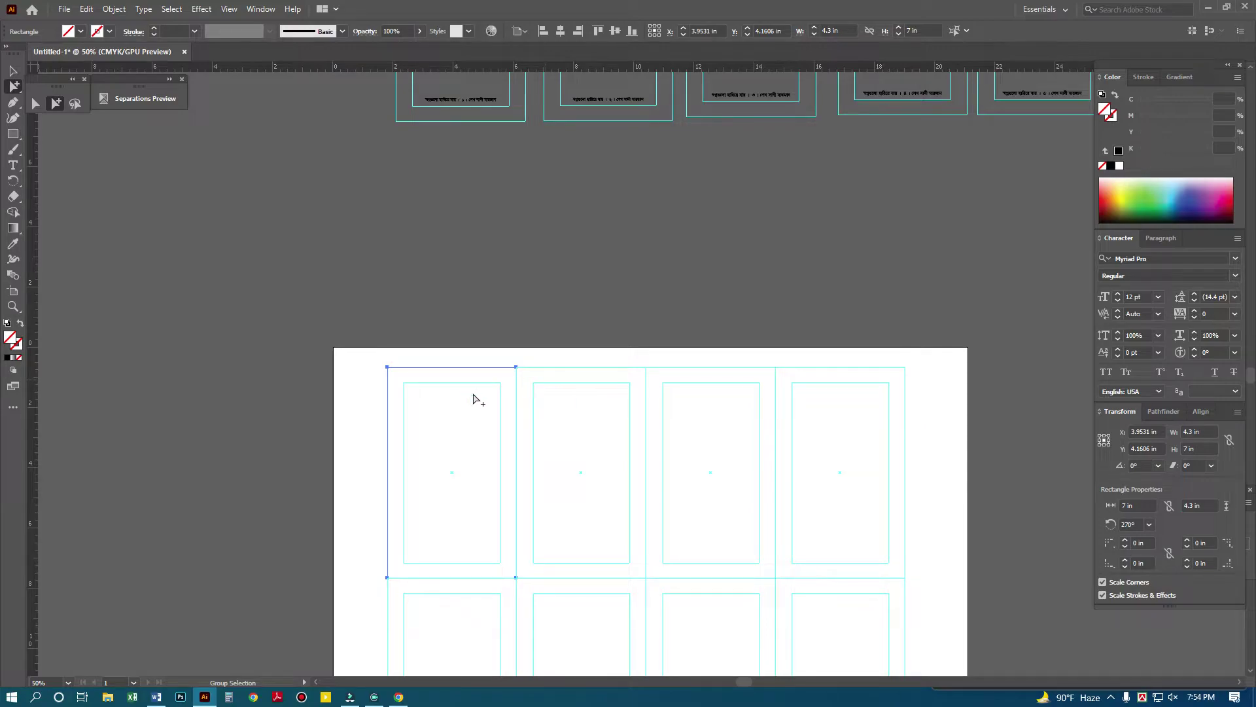
left_click(113, 9)
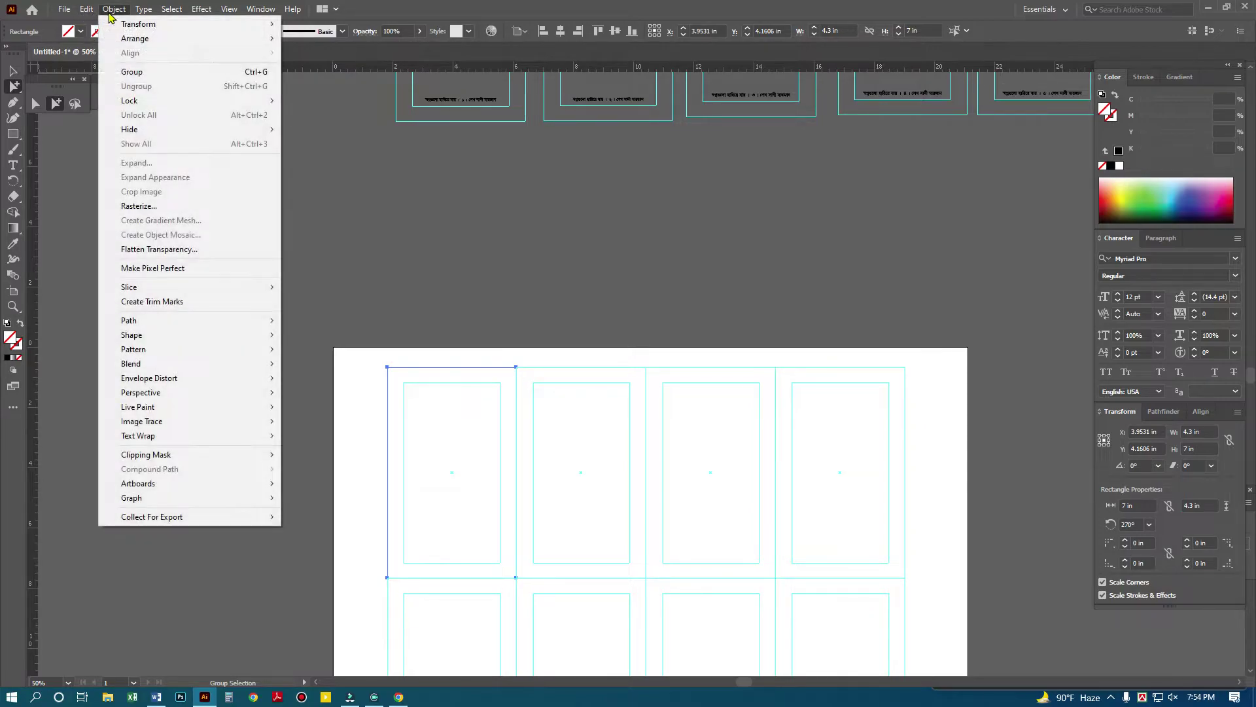
mouse_move(141, 322)
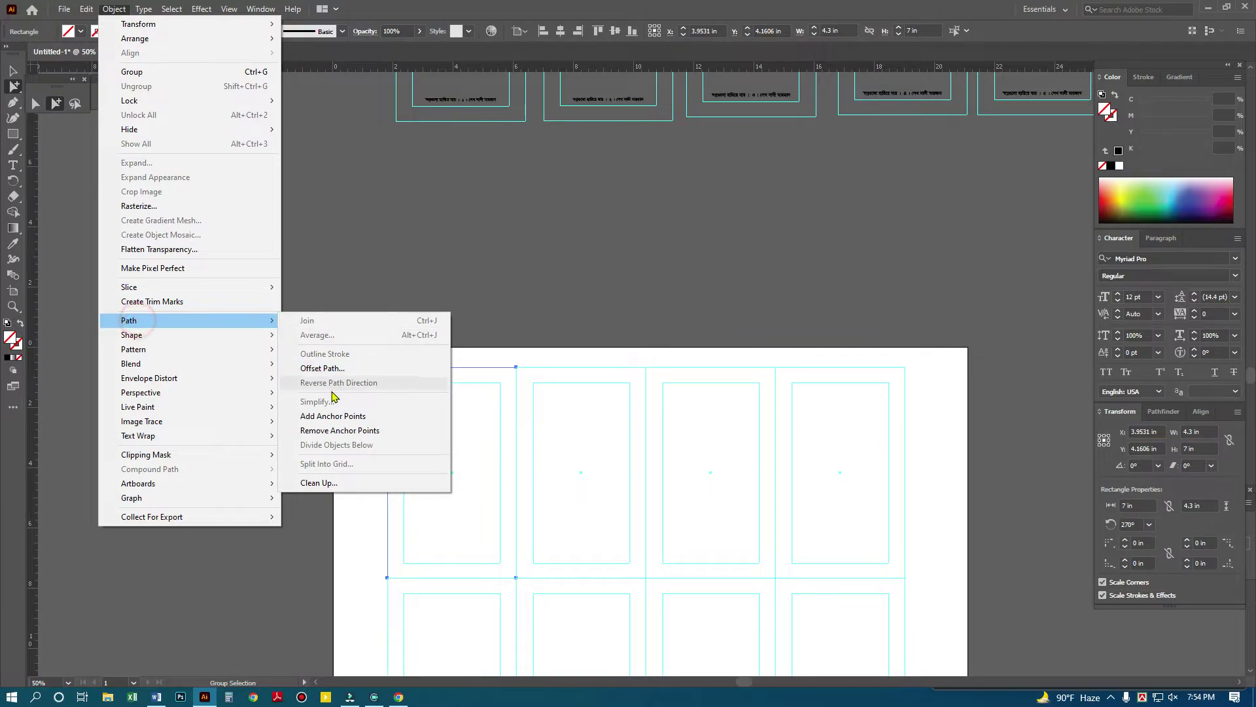
left_click(323, 368)
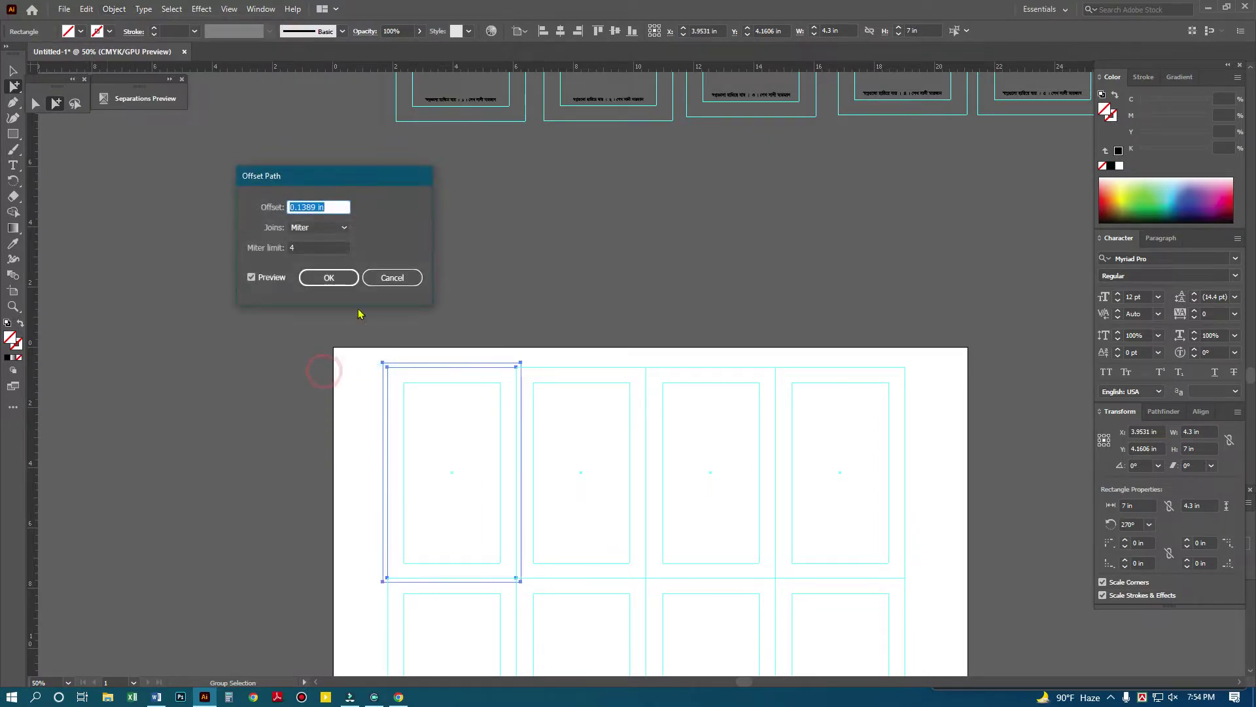
type("2mm")
key("Return")
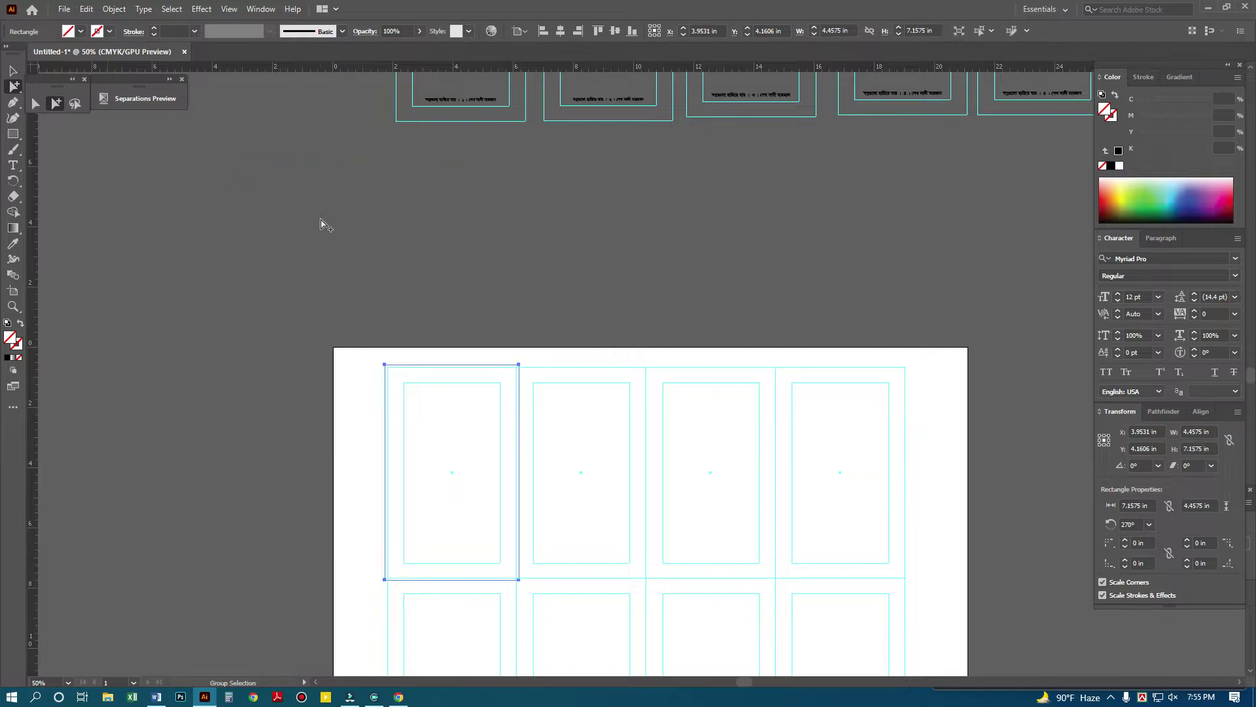
- Inspect the offset at the frame's top-left corner, then remove the offset outline and return to the whole artboard
left_click_drag(343, 348, 581, 354)
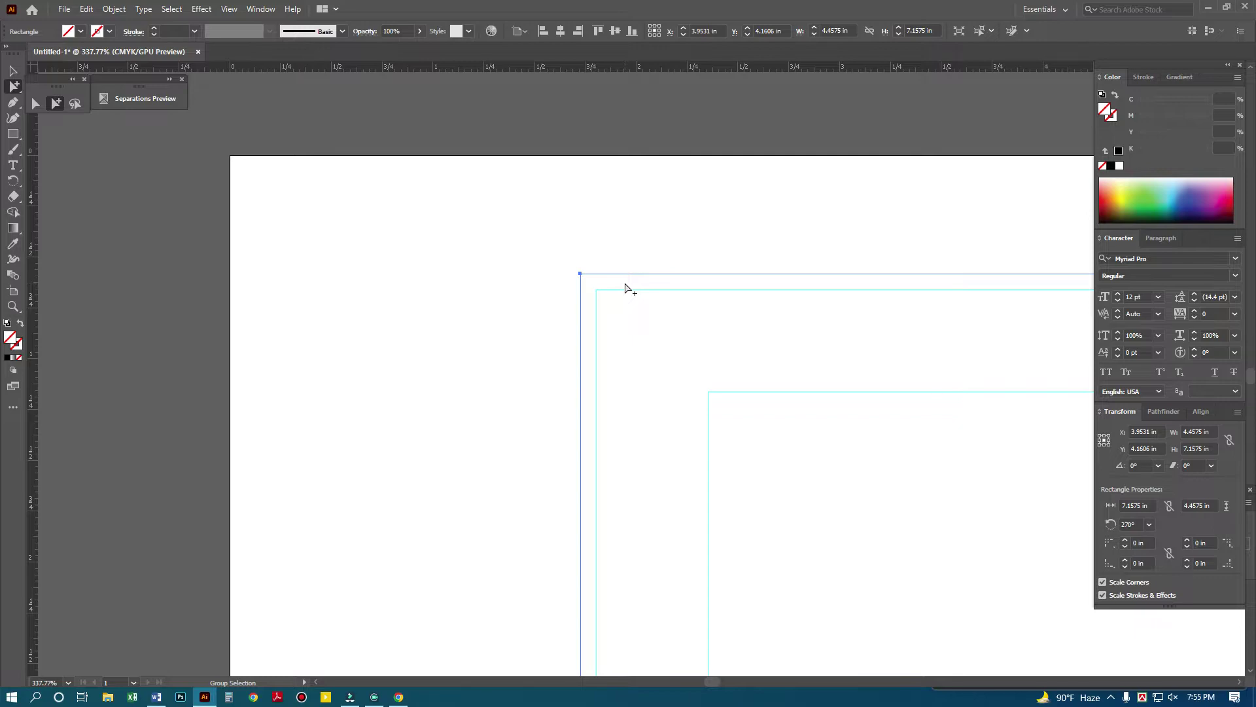
left_click(658, 256)
left_click(675, 289)
key("ctrl+shift+a")
key("ctrl+0")
left_click(659, 322, "alt")
- Set the keyboard increment to 6 mm and nudge the four frames of the two right-hand columns 6 mm to the right
left_click(53, 103)
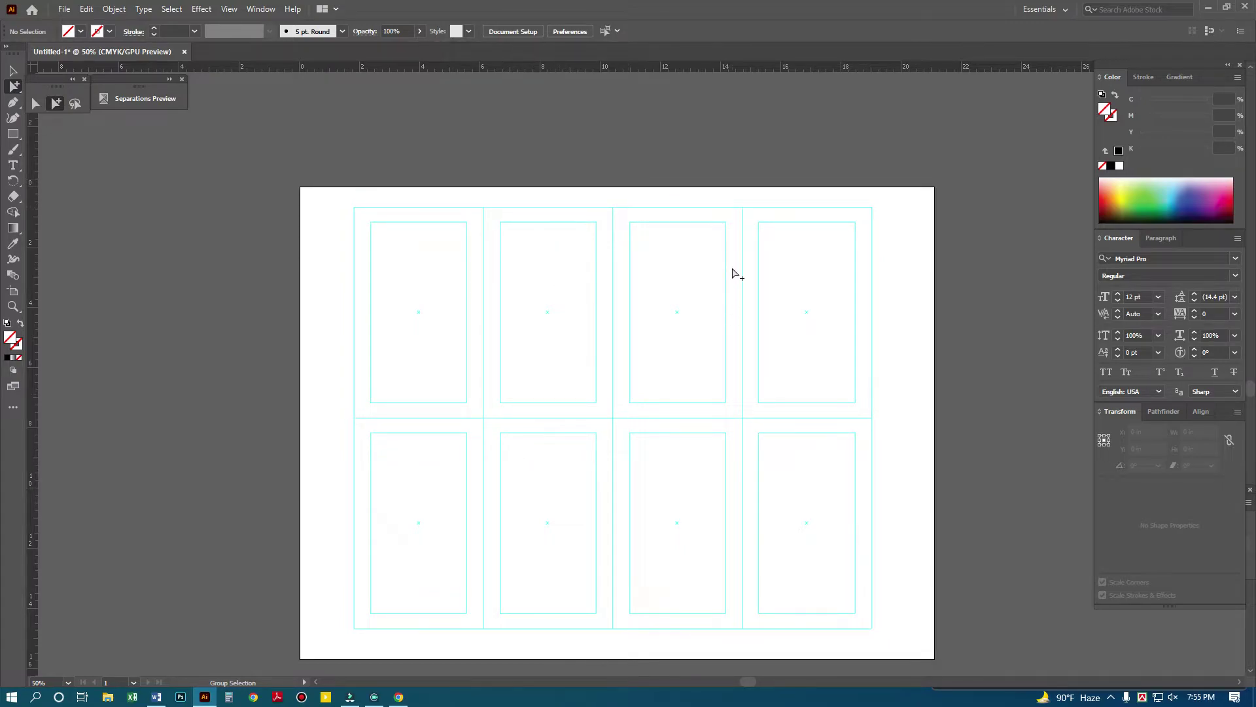
left_click_drag(664, 175, 921, 599)
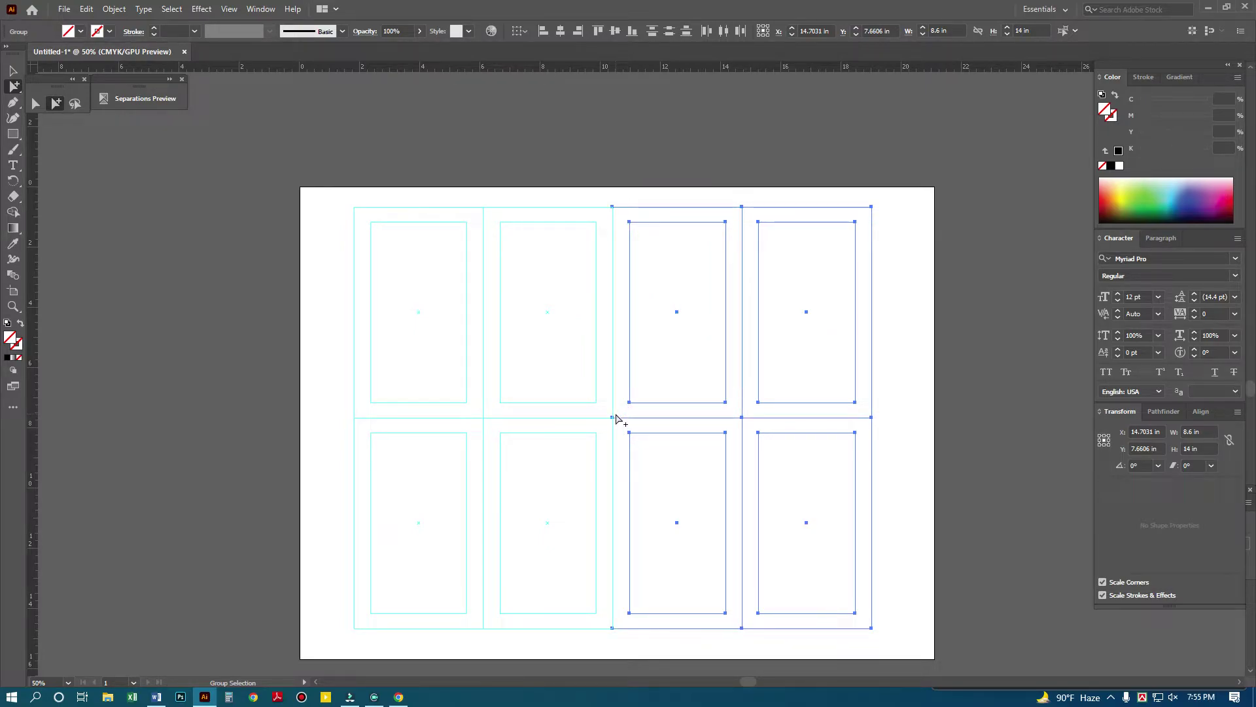
key("ctrl+k")
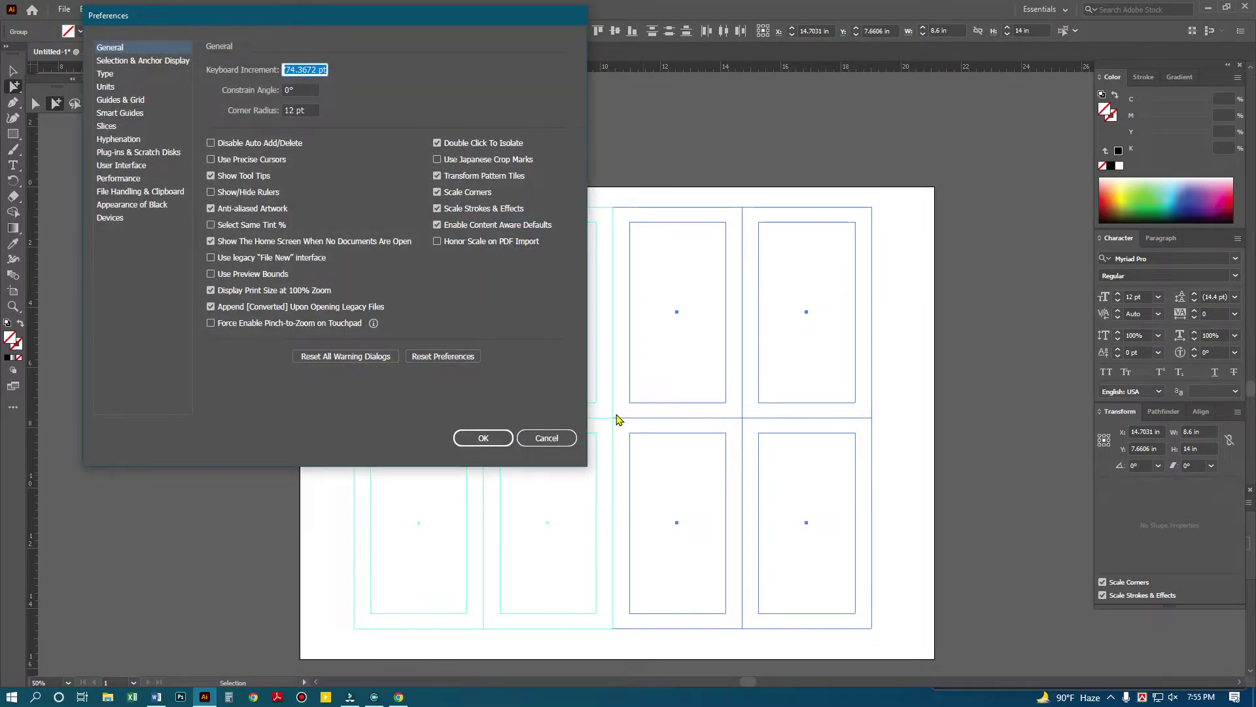
type("6mm")
key("Return")
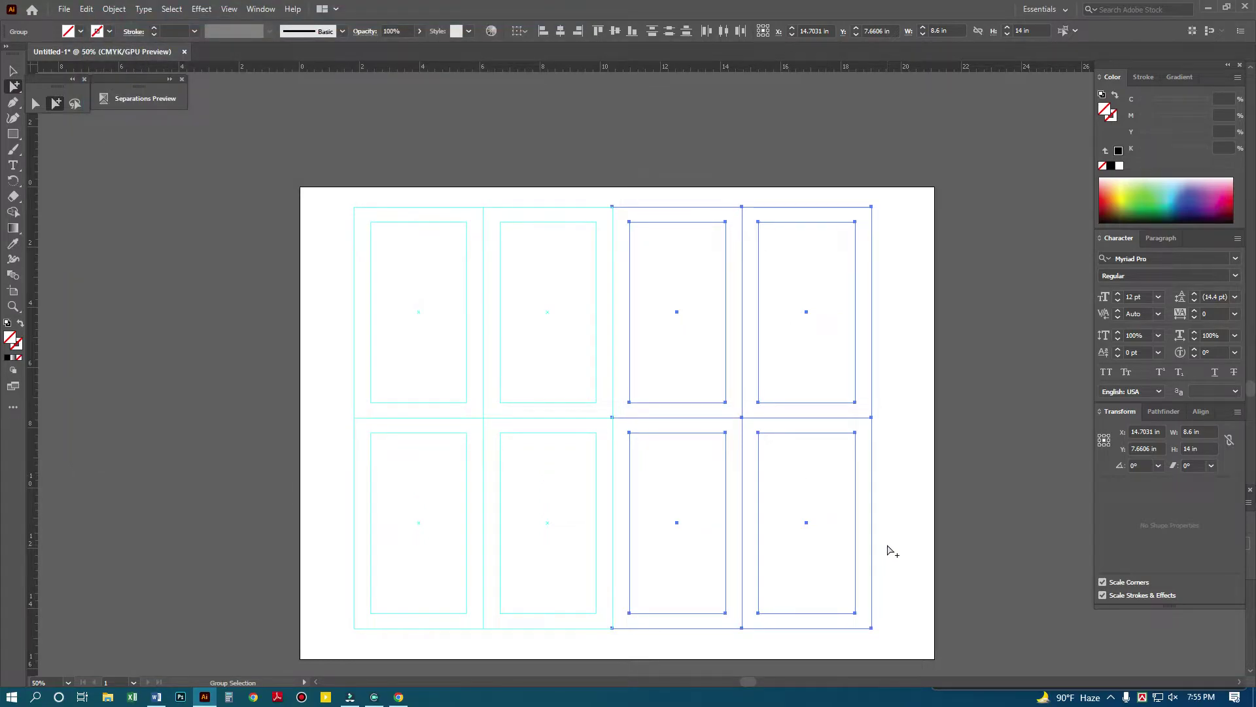
key("Right")
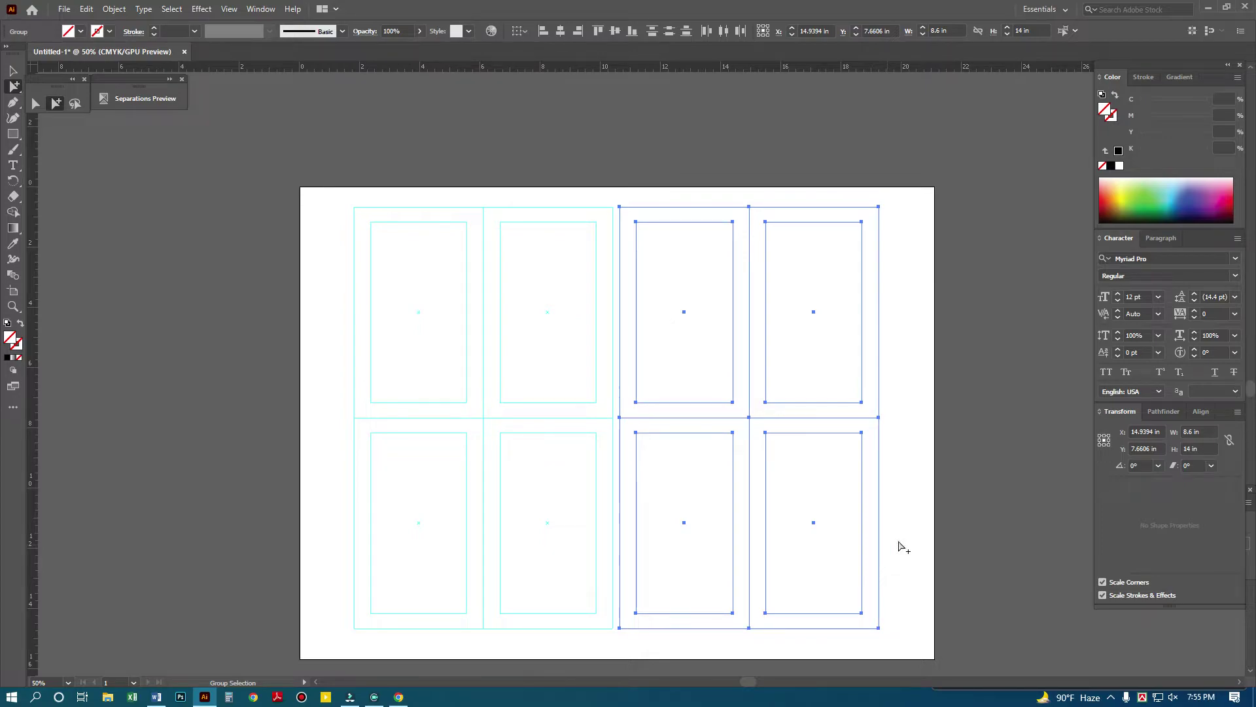
left_click(936, 513)
- Nudge the bottom row of four frames 6 mm down to separate it from the top row
left_click_drag(901, 642, 326, 460)
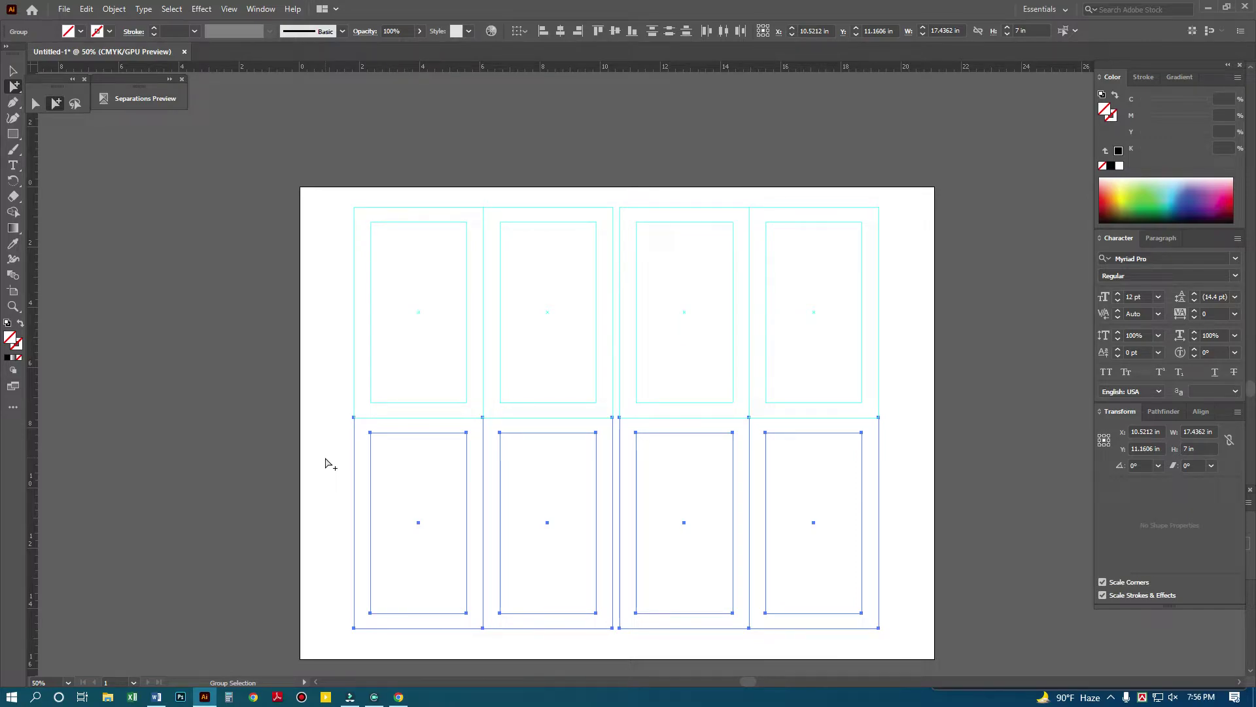
key("shift+Down")
left_click(268, 377)
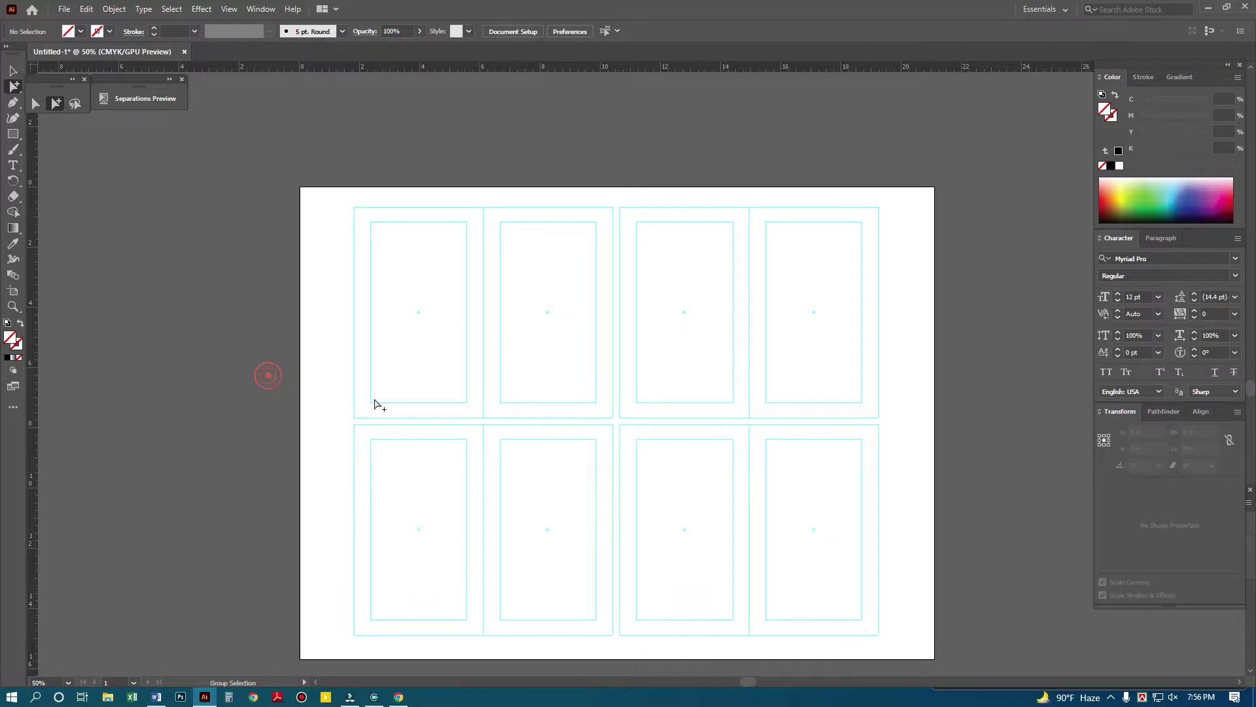
left_click_drag(670, 490, 611, 426)
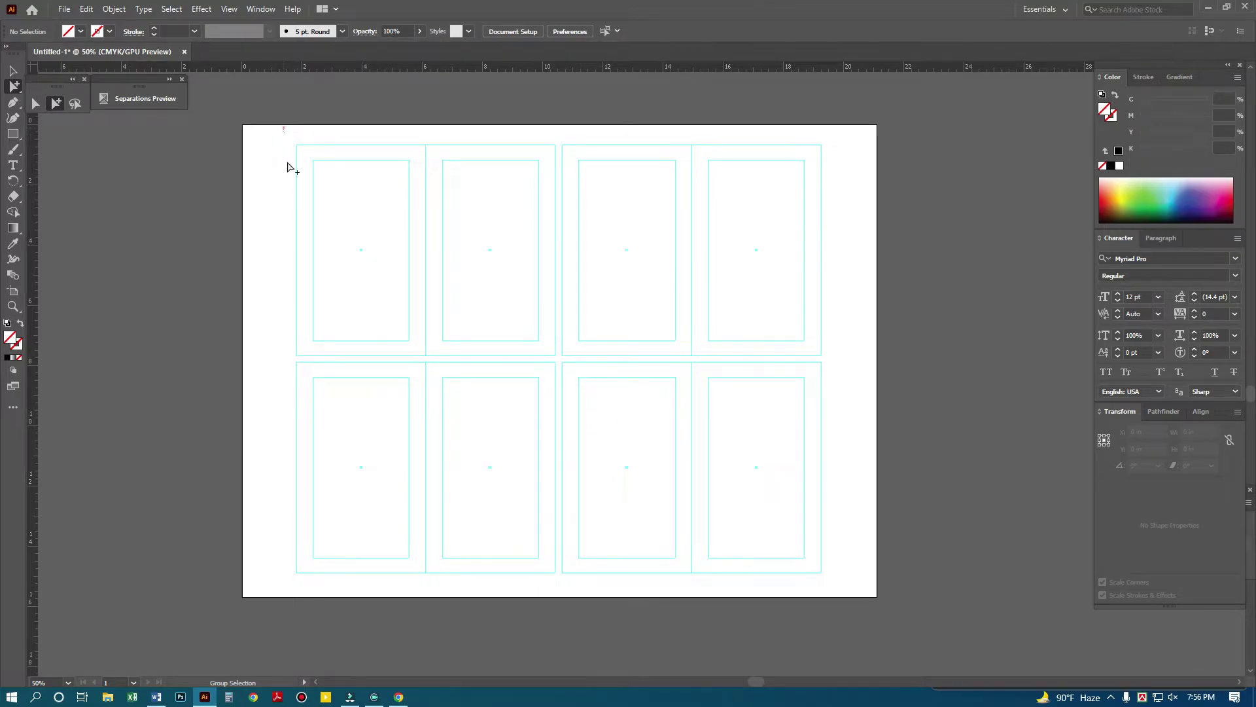
left_click_drag(284, 126, 825, 552)
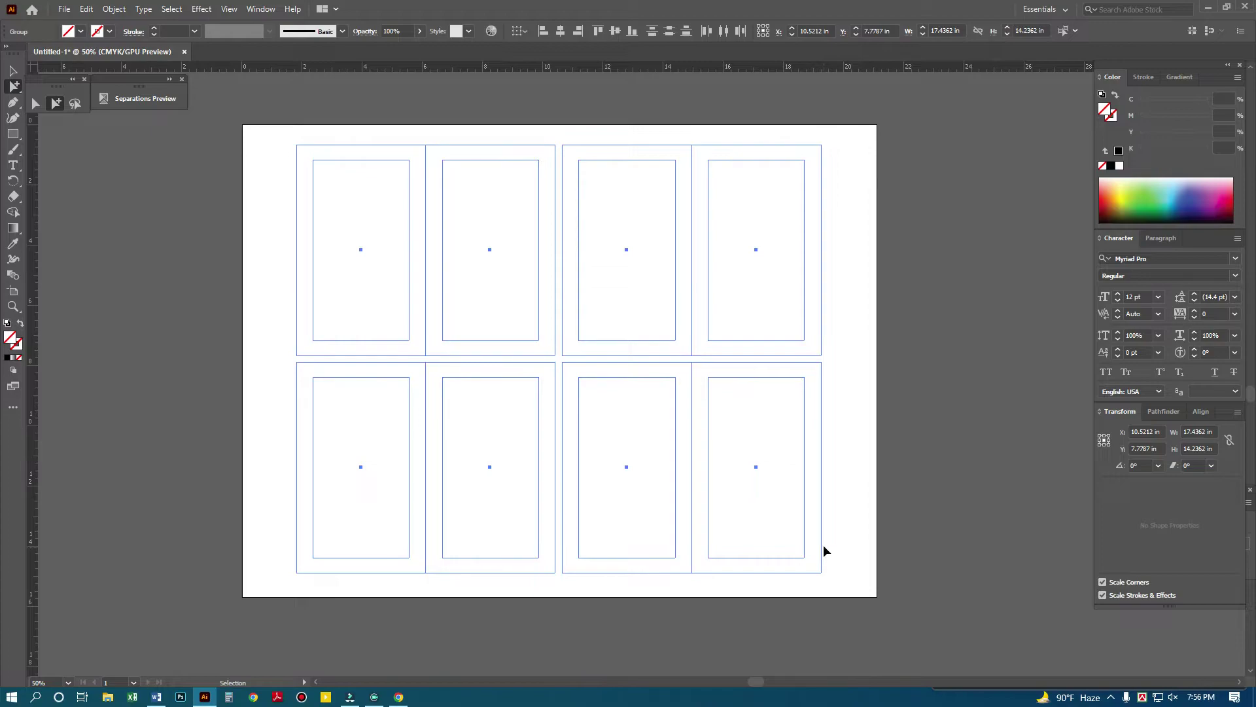
left_click(879, 452)
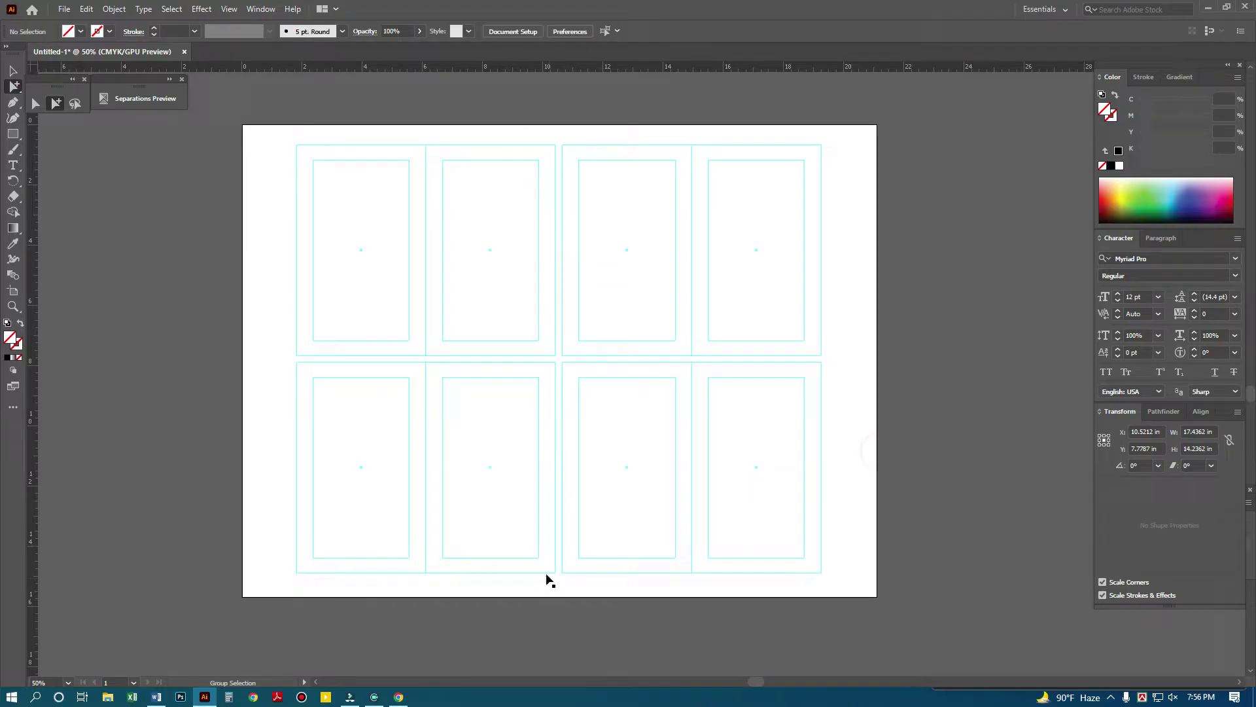
- Draw a horizontal line about 0.24 in long left of the grid's bottom-left corner, level with the frames' bottom edge
scroll(550, 580, "up", 1)
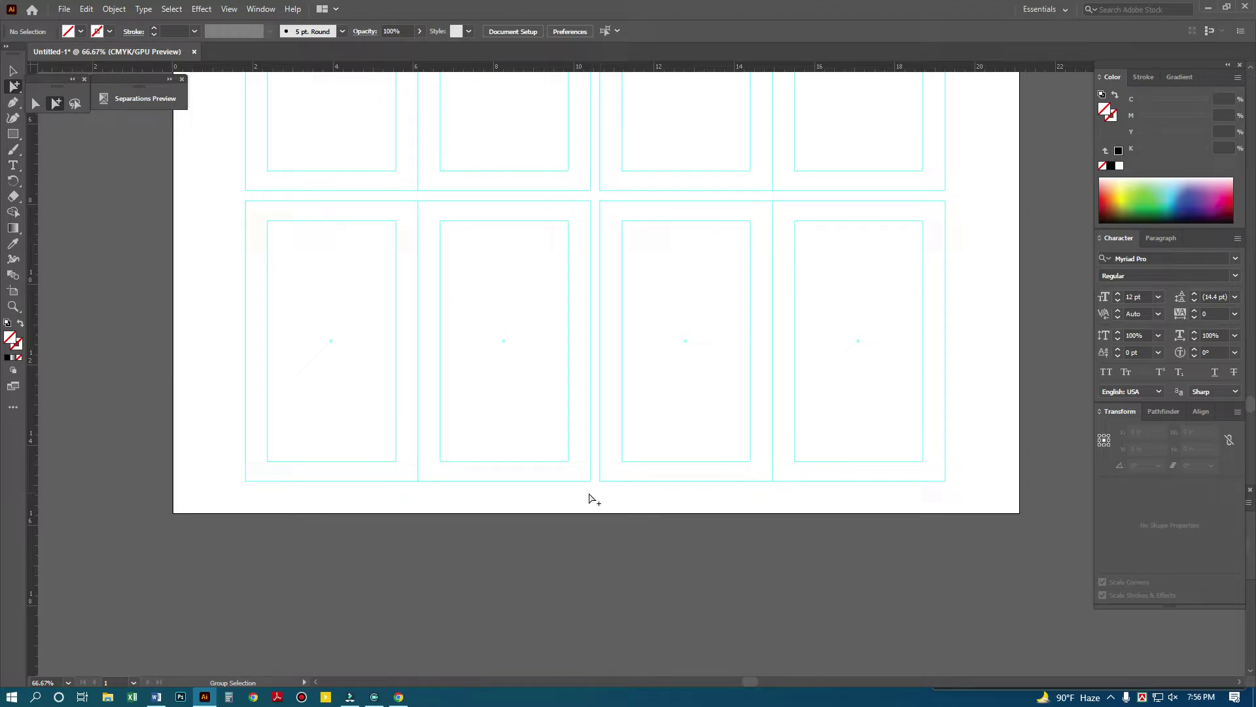
left_click(609, 497)
left_click(562, 496)
left_click(676, 374, "ctrl+alt")
left_click_drag(640, 376, 640, 417)
left_click(14, 104)
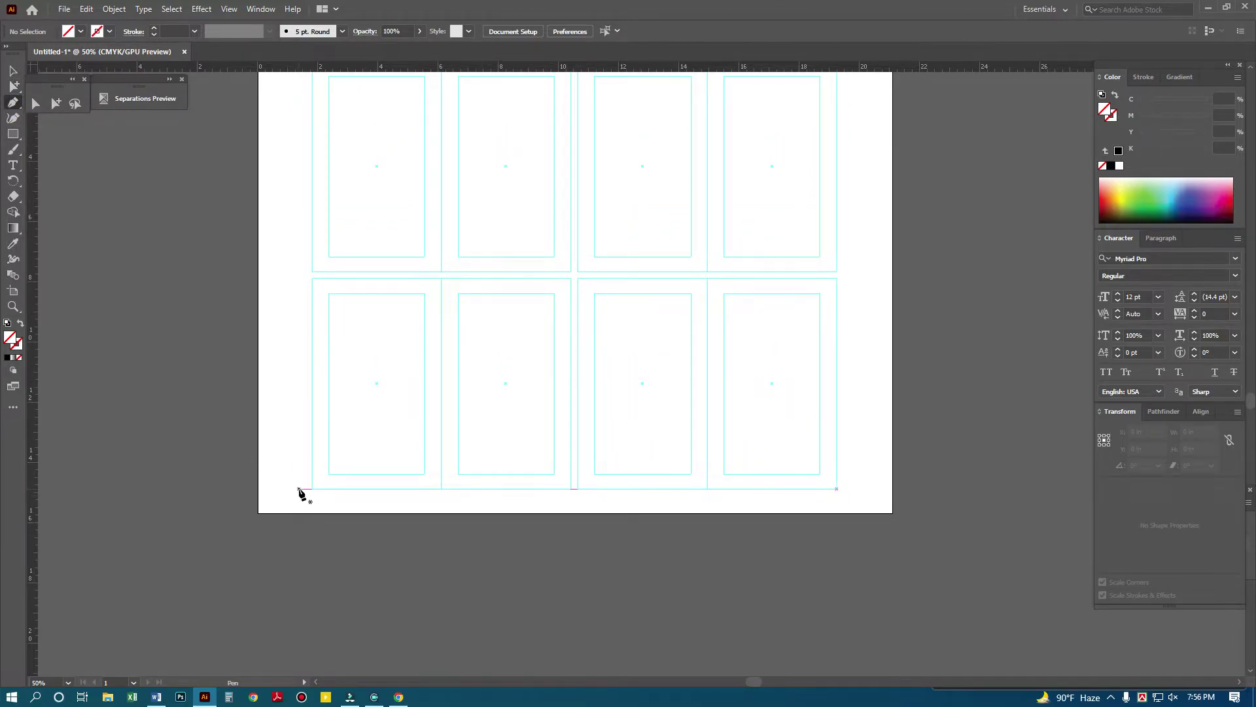
left_click(301, 489)
left_click(57, 104)
left_click(180, 326)
- Give the short horizontal line a black stroke with a weight of 0.3 pt
left_click_drag(219, 440, 360, 519)
left_click_drag(614, 395, 700, 500)
left_click(1115, 121)
left_click(1110, 165)
left_click(1143, 77)
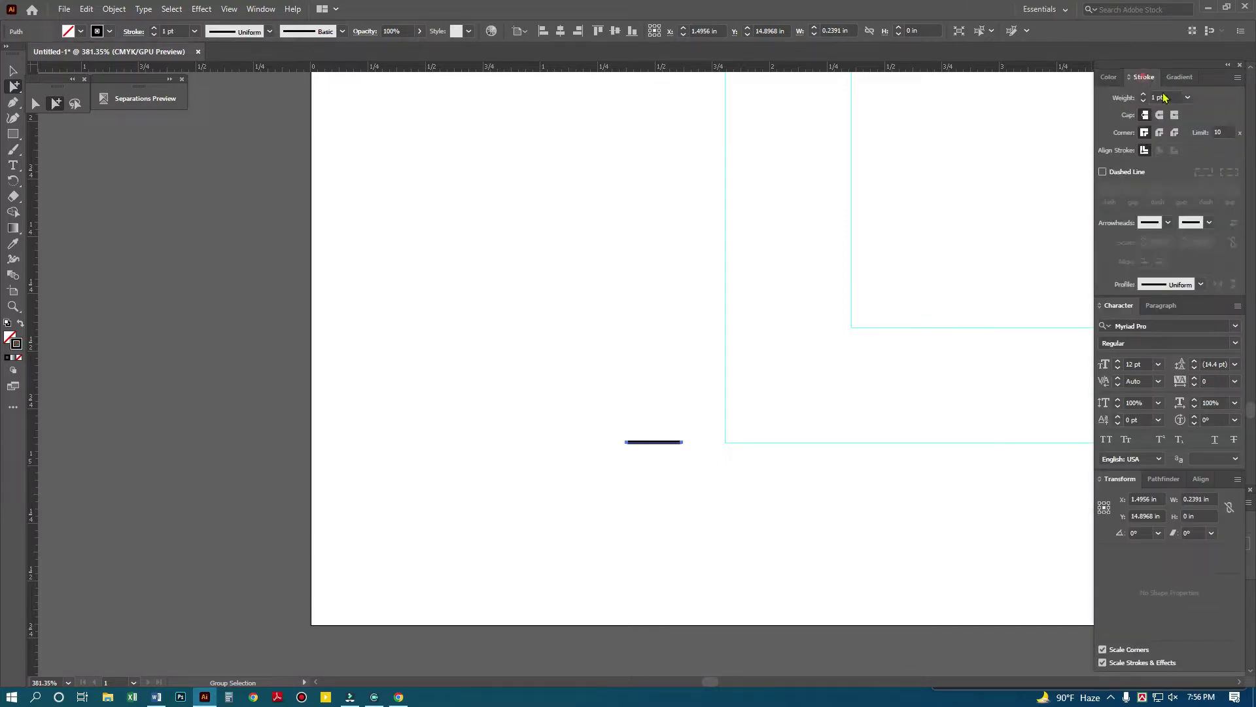
left_click(1163, 98)
key("BackSpace")
type("0.3")
key("Return")
left_click(705, 508)
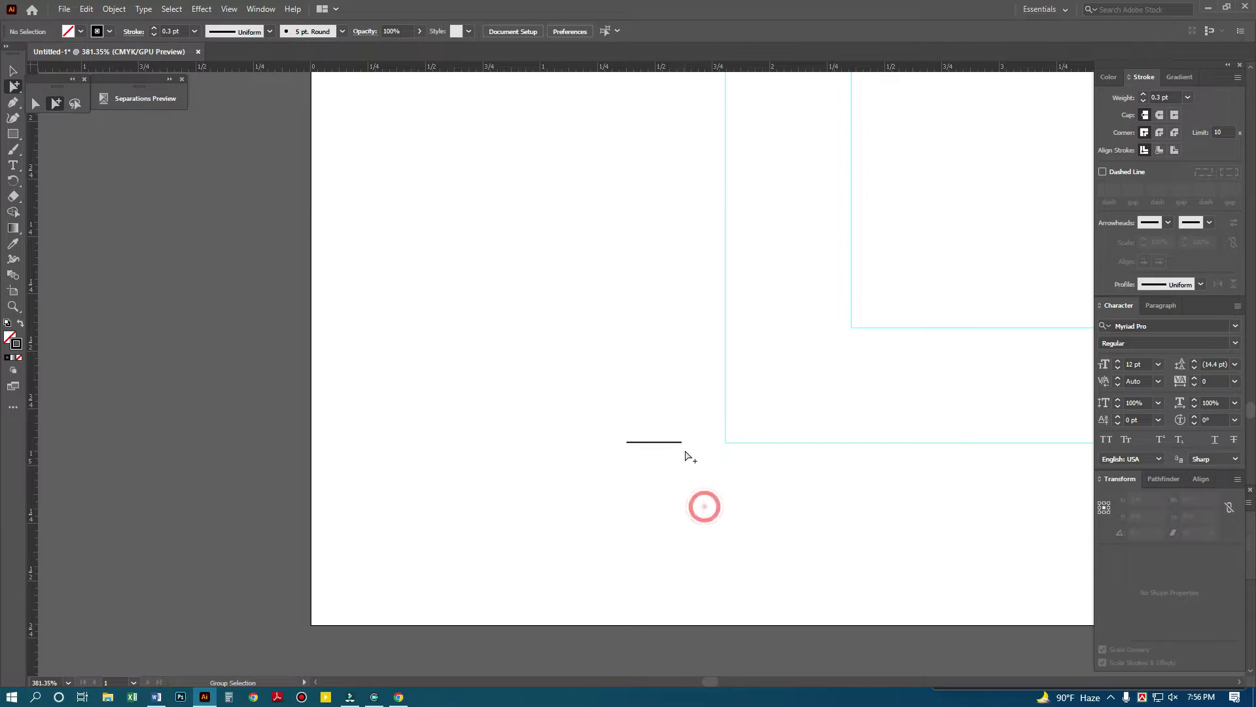
- Snap the line's end to the bottom-left frame corner, then nudge it 2 mm left using a 2 mm keyboard increment
left_click_drag(681, 442, 727, 445)
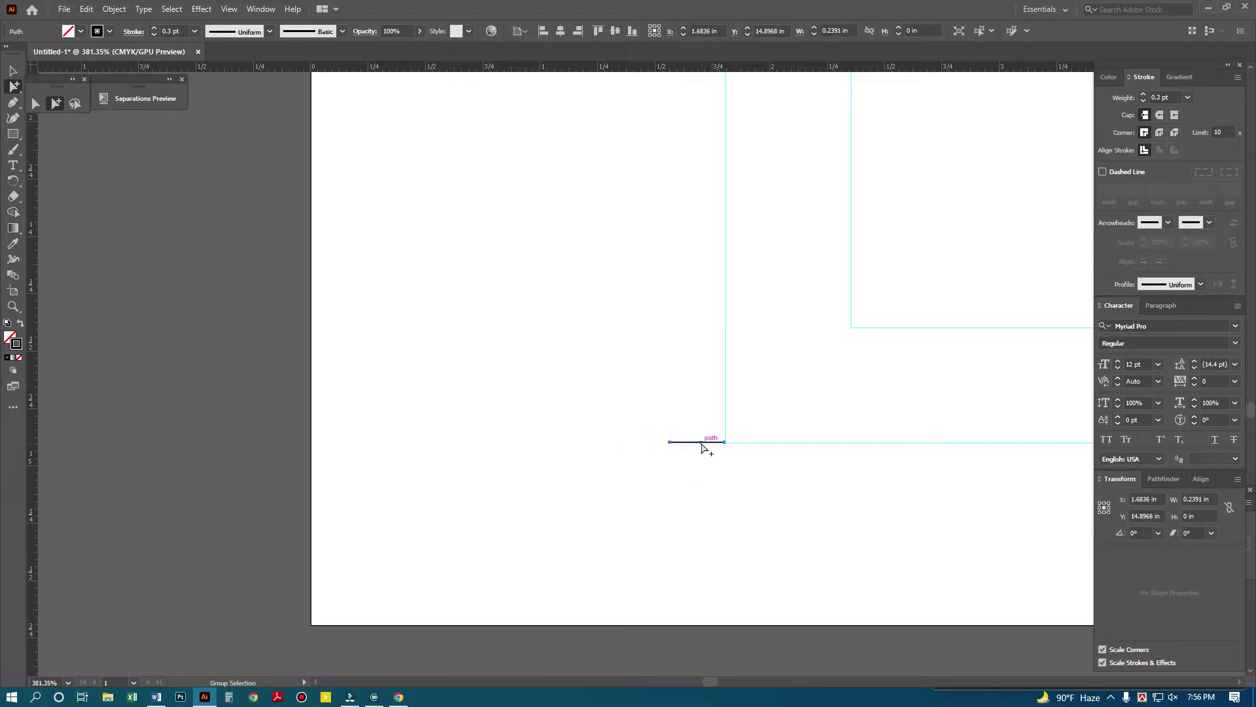
key("ctrl+k")
type("2mm")
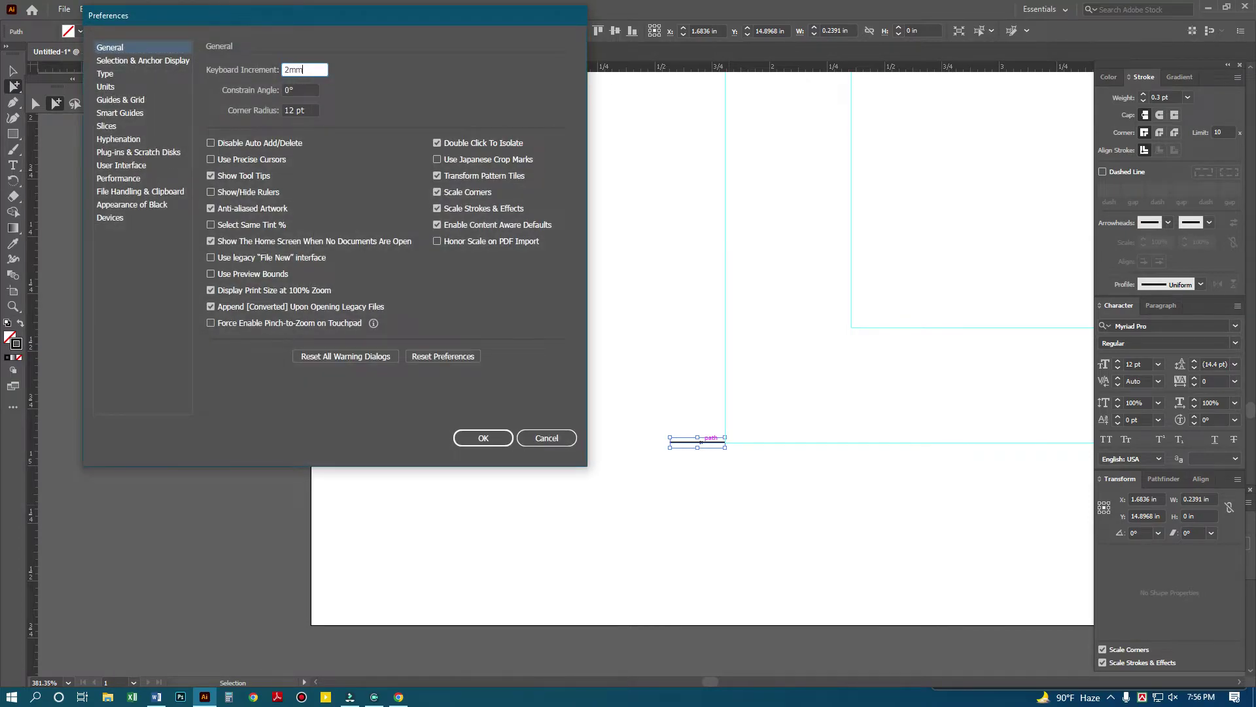
key("Return")
key("Left")
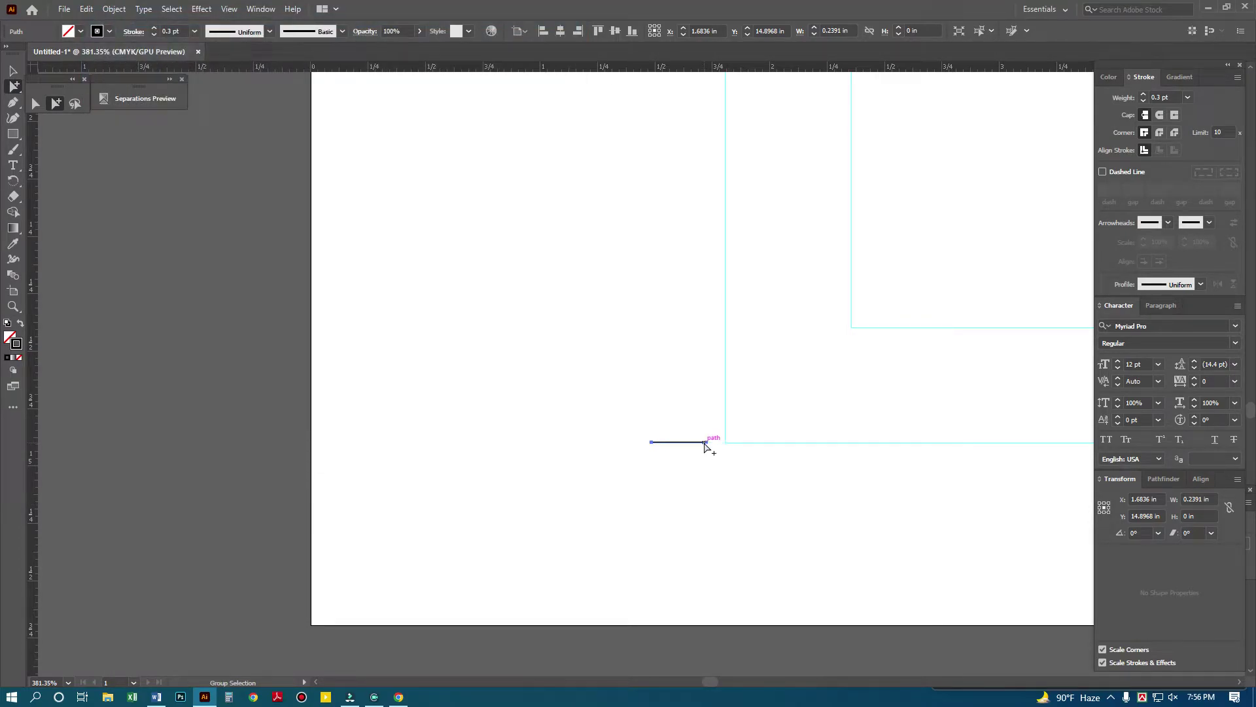
left_click(709, 453)
- Duplicate the horizontal crop mark and rotate the copy 90° to make a vertical mark
mouse_move(703, 442)
left_mouse_down()
mouse_move(724, 469)
mouse_move(706, 424)
left_mouse_up()
key("r")
left_click(56, 103)
- Place the vertical mark just below the bottom-left frame corner, aligned with the frame's left edge and leaving a small gap
left_click_drag(699, 476, 725, 482)
key("Down")
key("Down")
key("Down")
key("Down")
key("Down")
key("Down")
key("Down")
left_click(775, 426, "ctrl+alt")
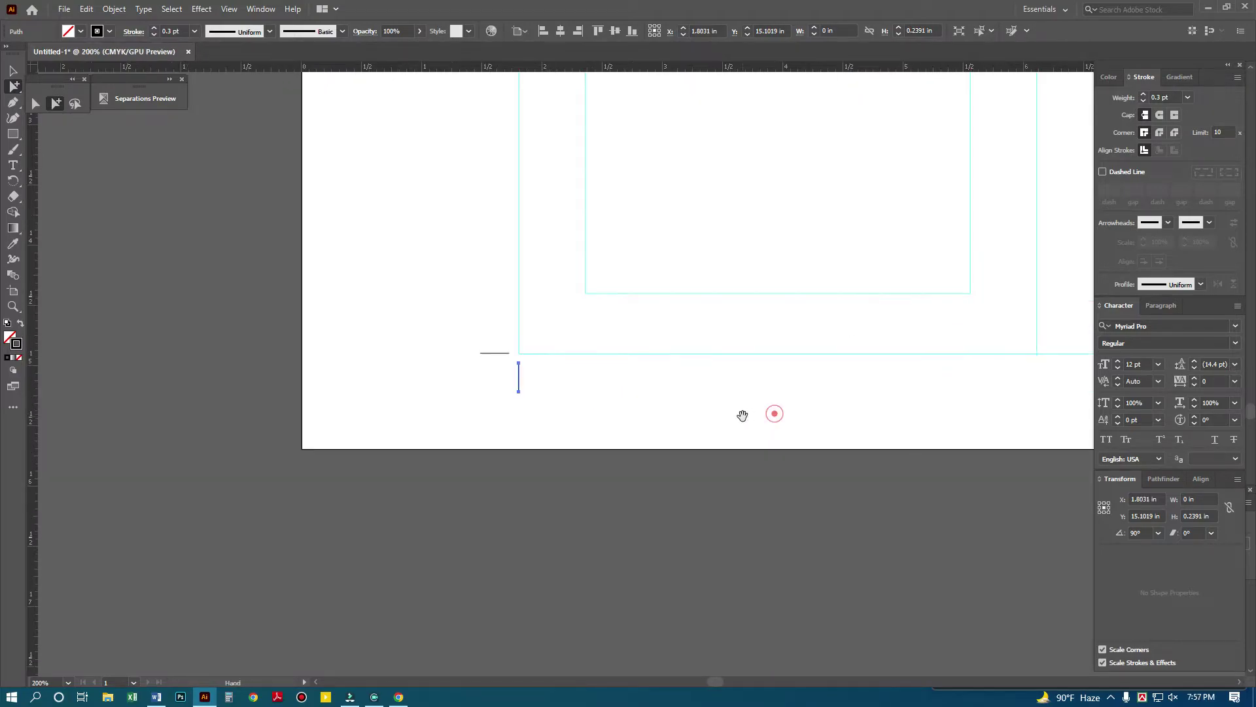
left_click_drag(682, 406, 655, 355)
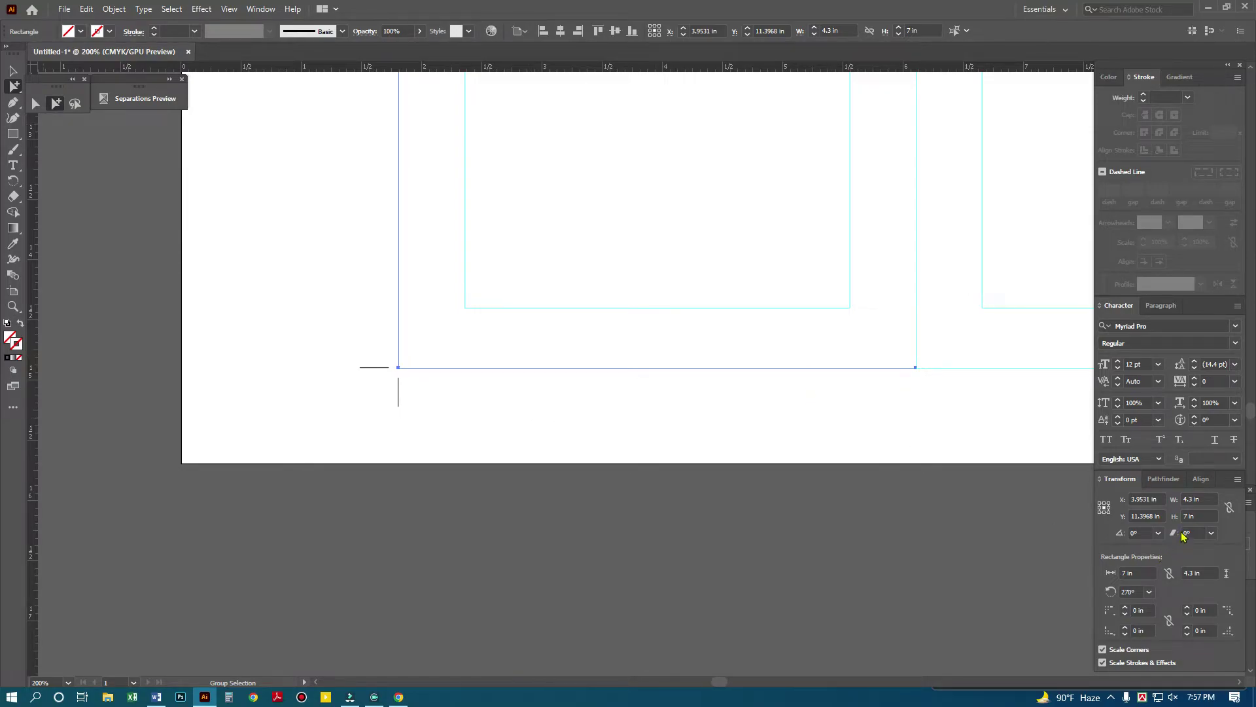
- Set the keyboard increment to the page frame's width of 4.3 in
left_click(1176, 503)
left_click(479, 405)
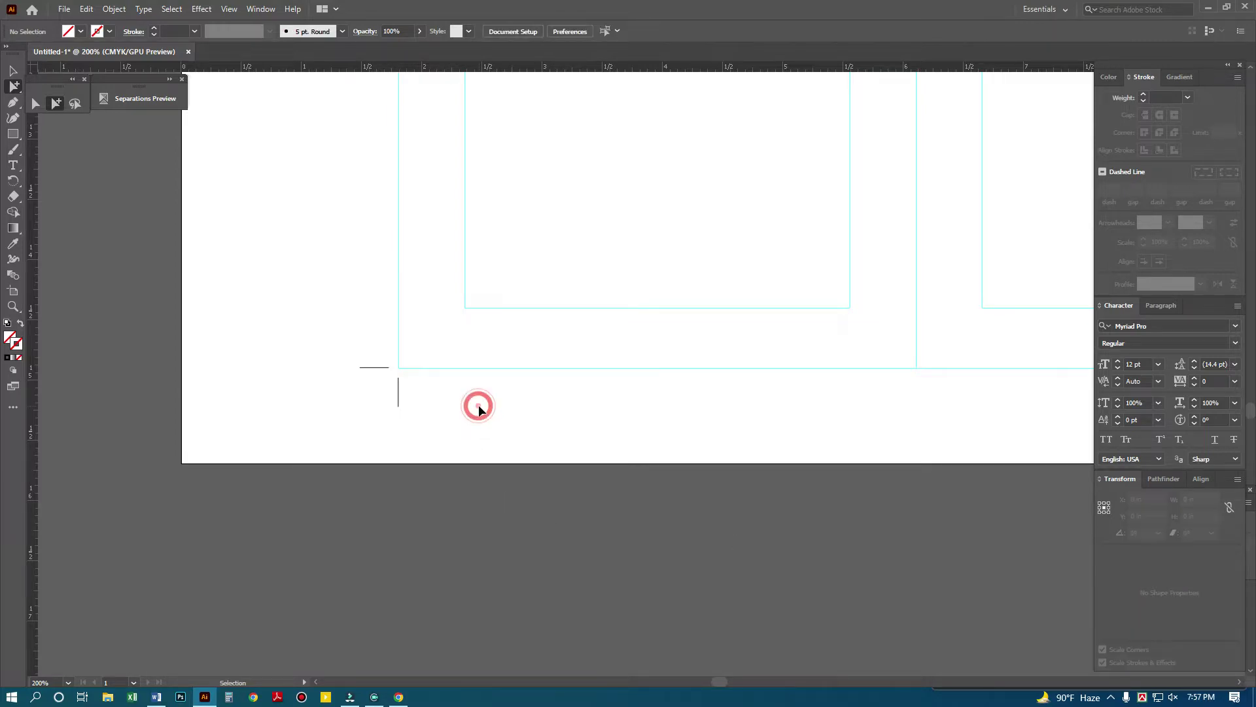
key("ctrl+k")
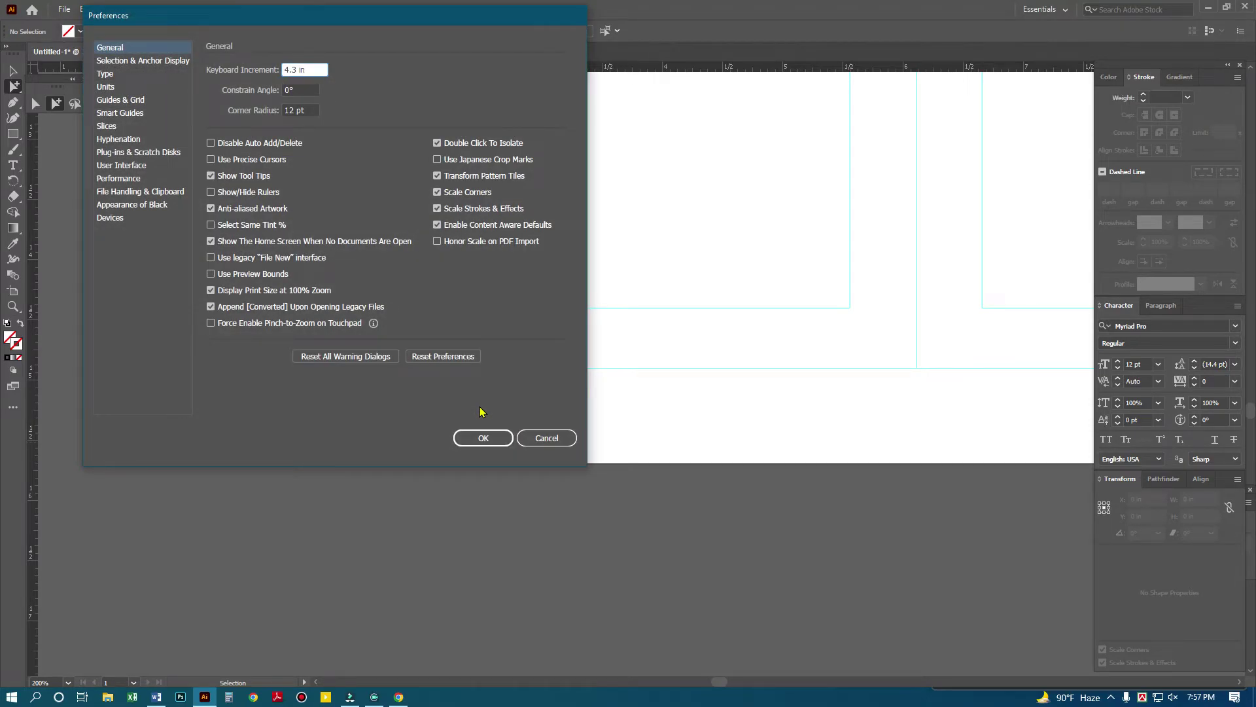
left_click(483, 438)
- Duplicate the vertical crop mark rightwards along the bottom edge at 4.3 in intervals, making four copies
left_click_drag(341, 378, 478, 435)
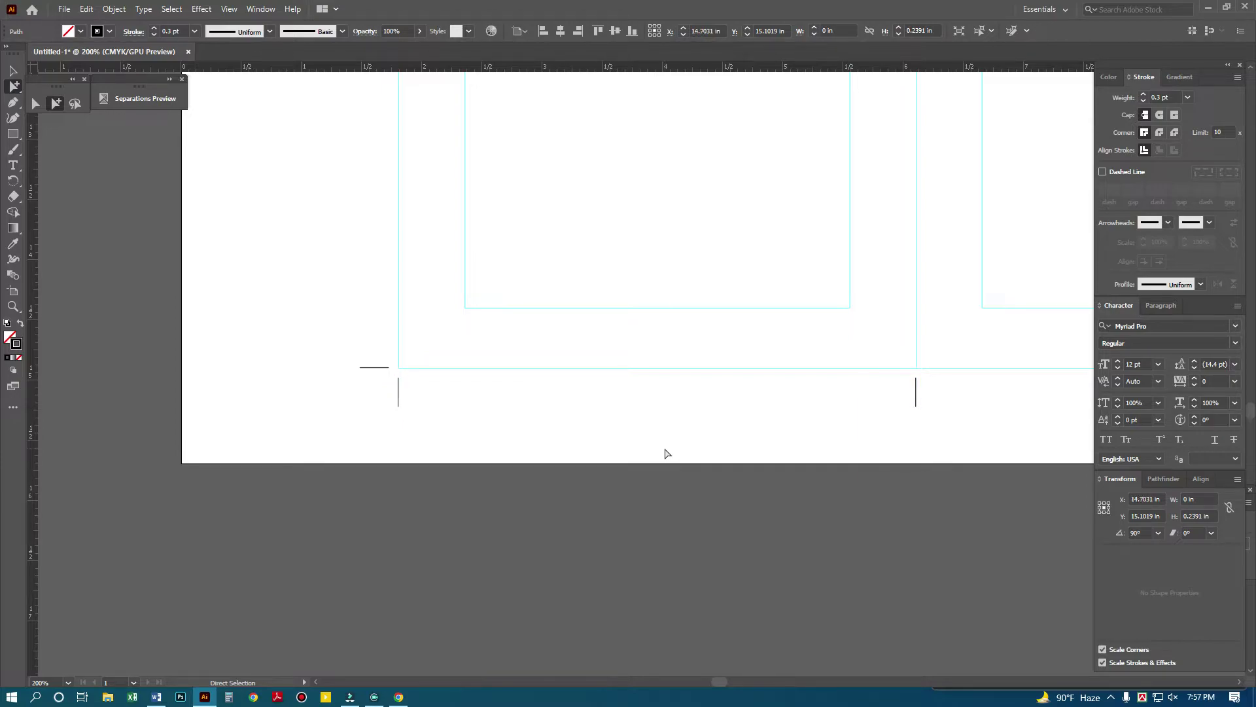
left_click(837, 410, "alt")
left_click(797, 396, "alt")
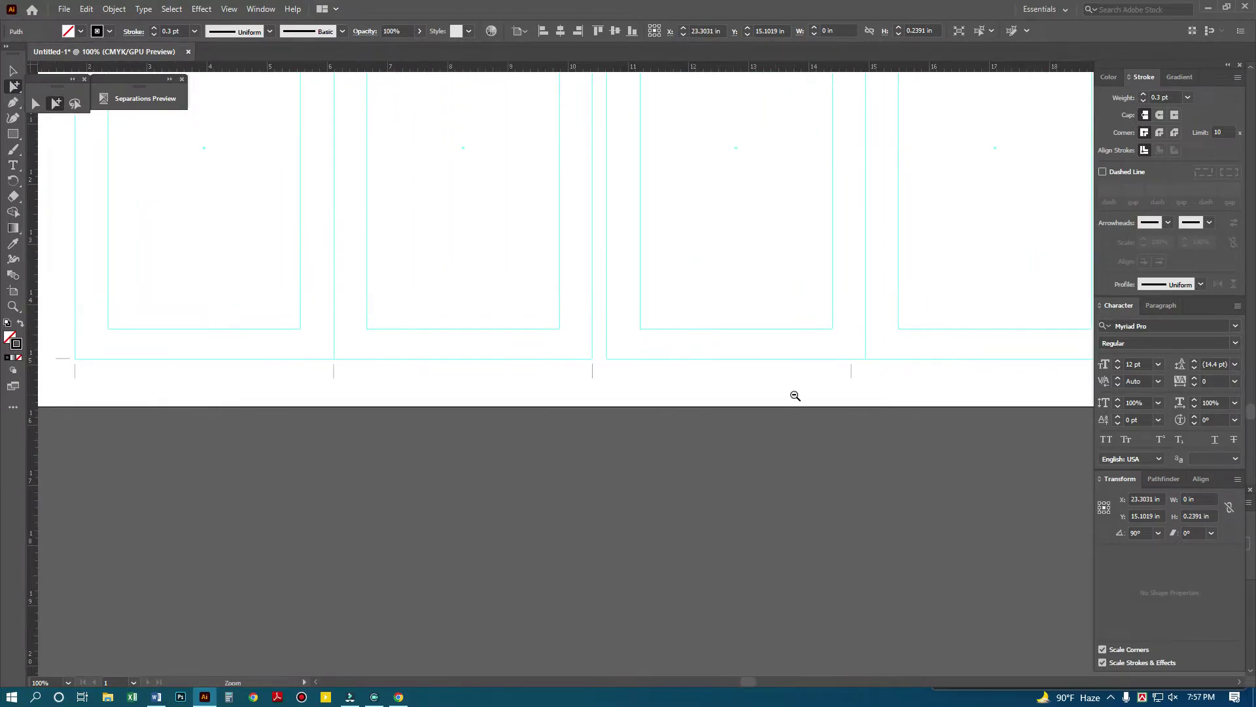
left_click(831, 395, "alt")
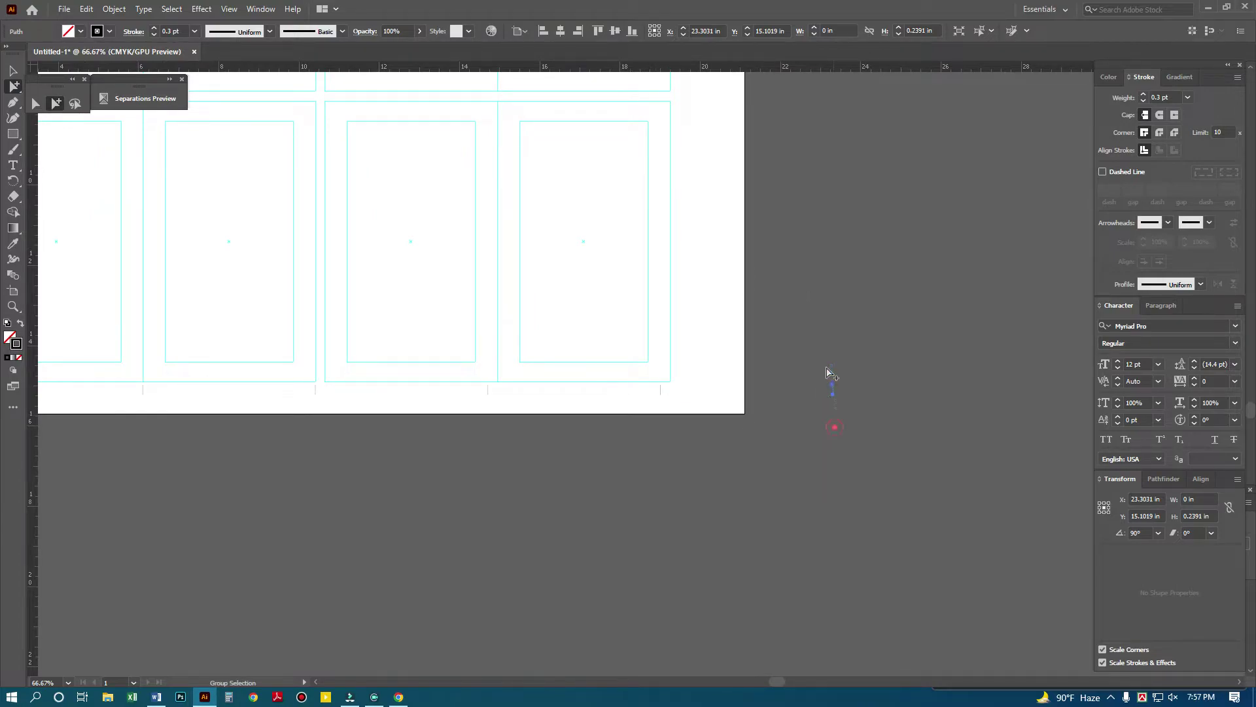
left_click(827, 373)
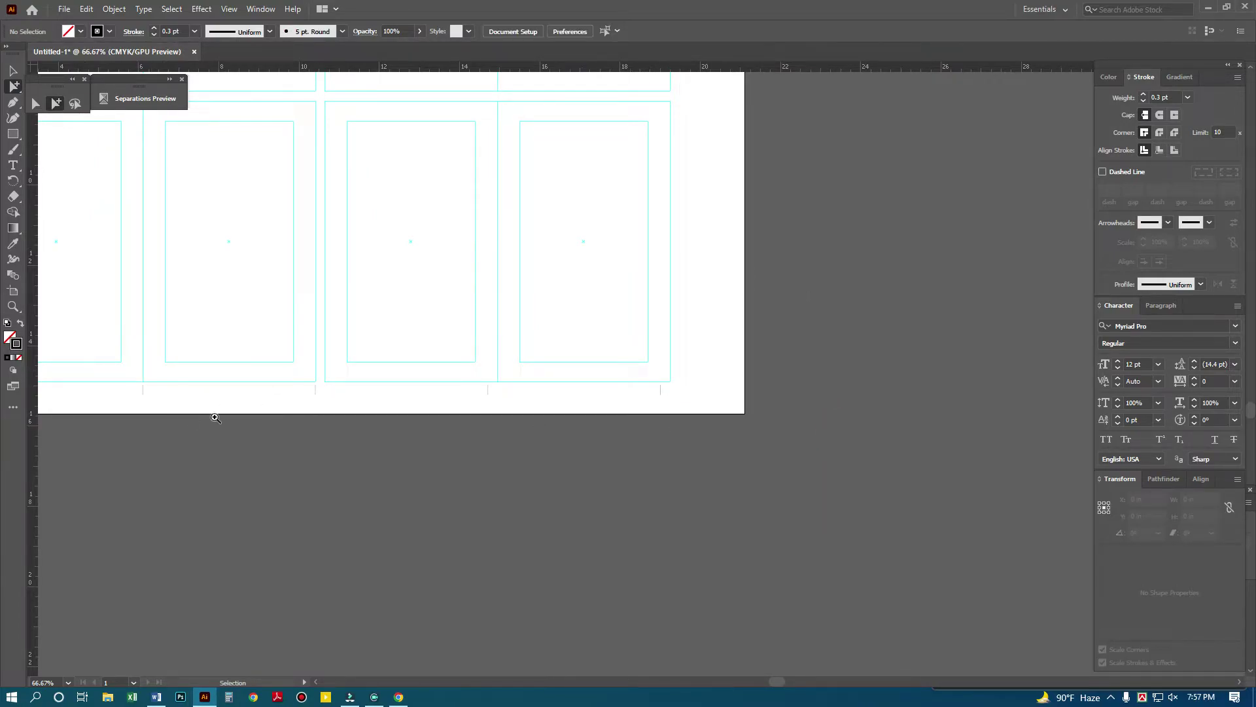
- Place vertical marks under the bottom-right frame group at its left edge, shared middle edge and right edge
left_click(215, 417)
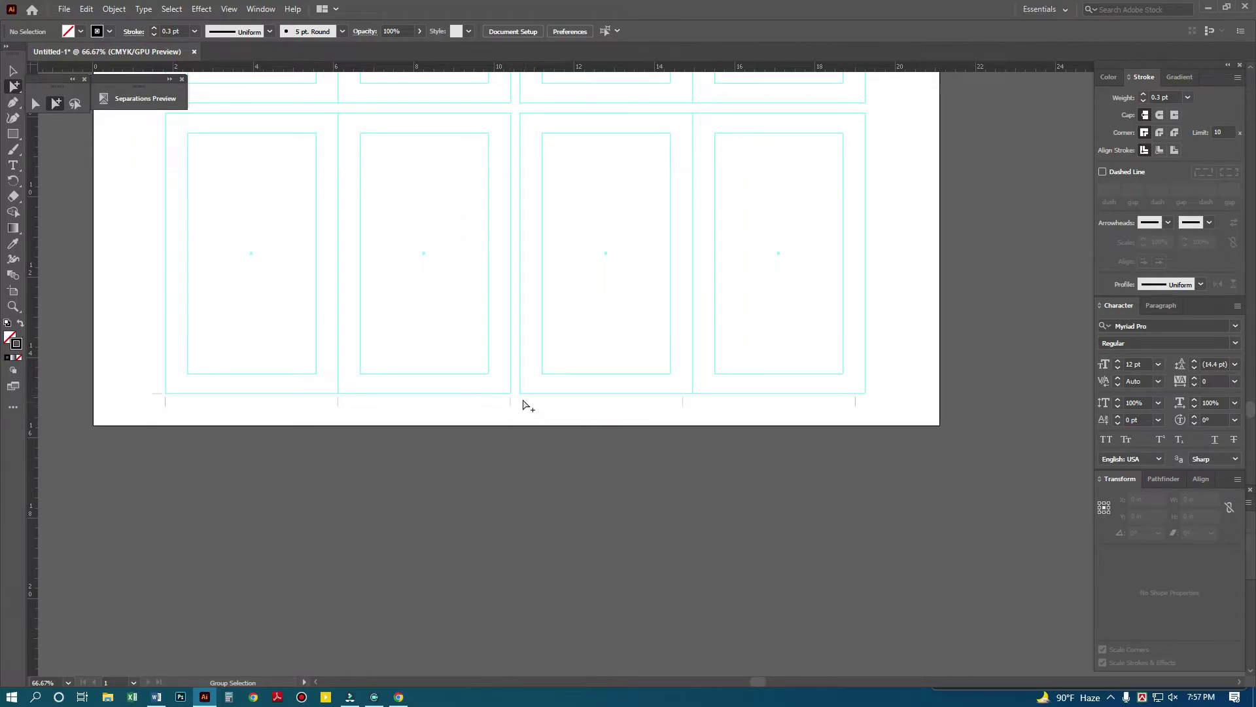
left_click_drag(682, 403, 520, 403)
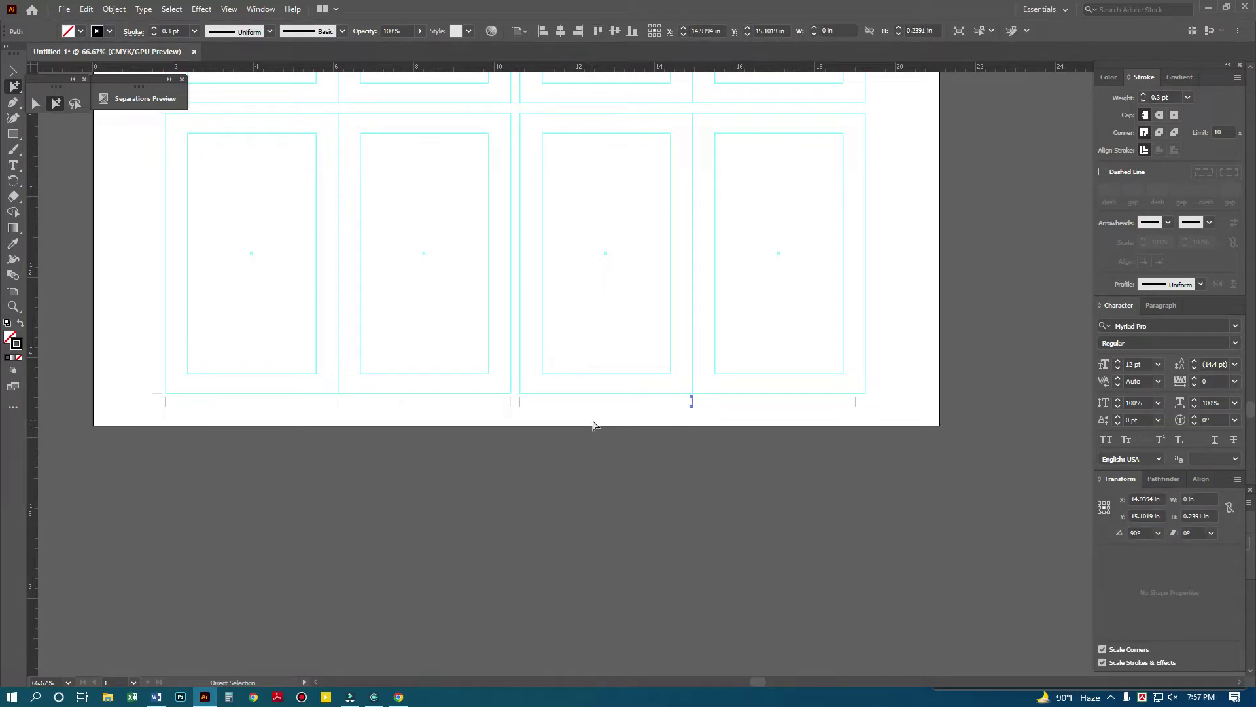
left_click(855, 402)
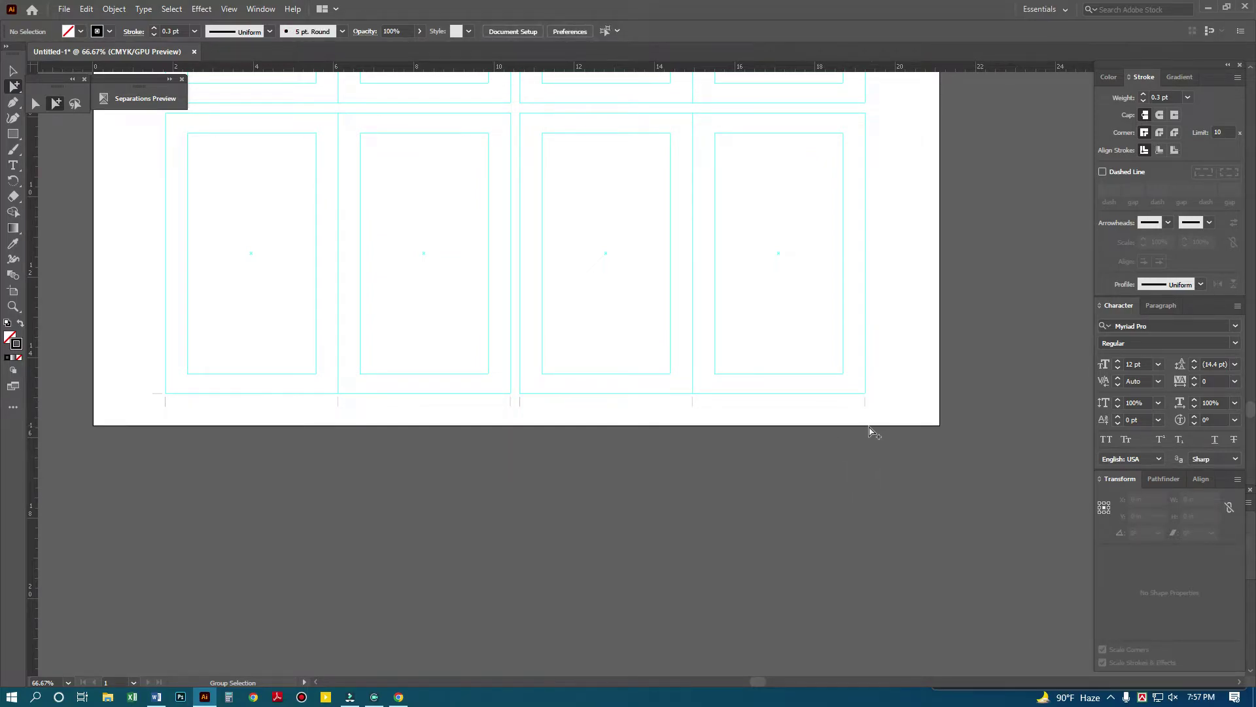
- Duplicate the vertical mark at the bottom-right frame corner and rotate the copy 90° to make it horizontal
left_click_drag(831, 367, 912, 439)
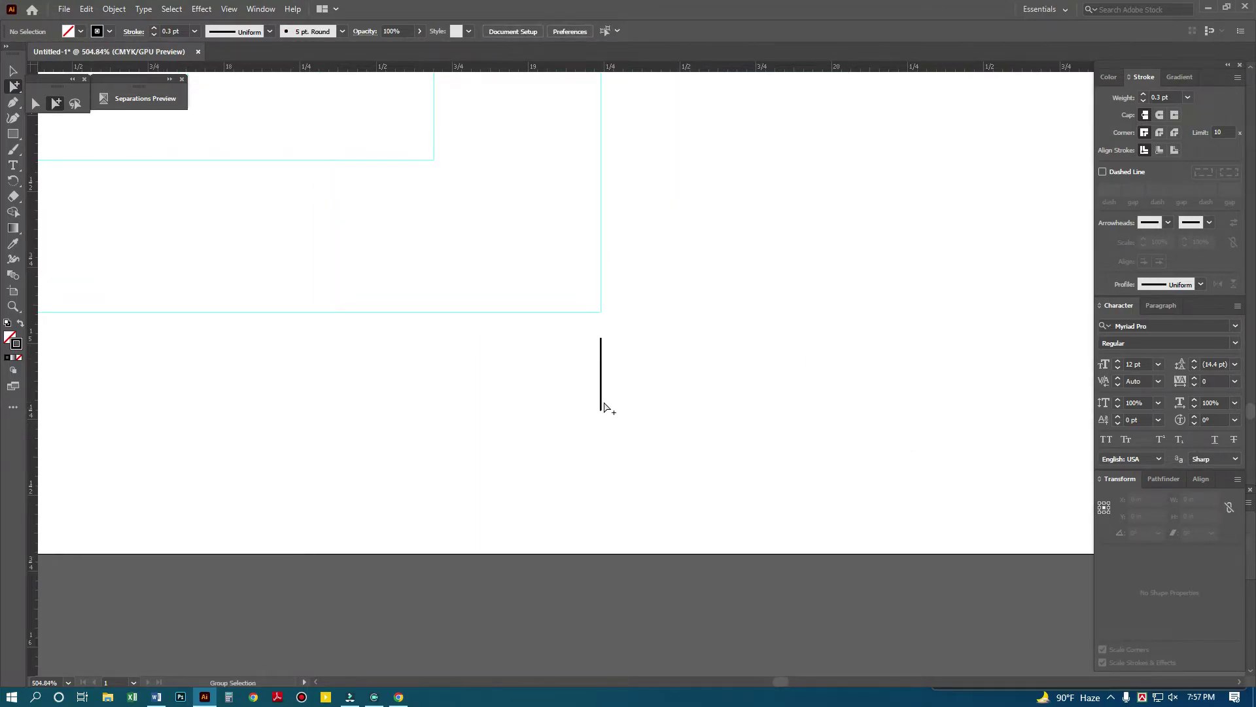
left_click_drag(602, 403, 746, 266)
key("r")
left_click(56, 103)
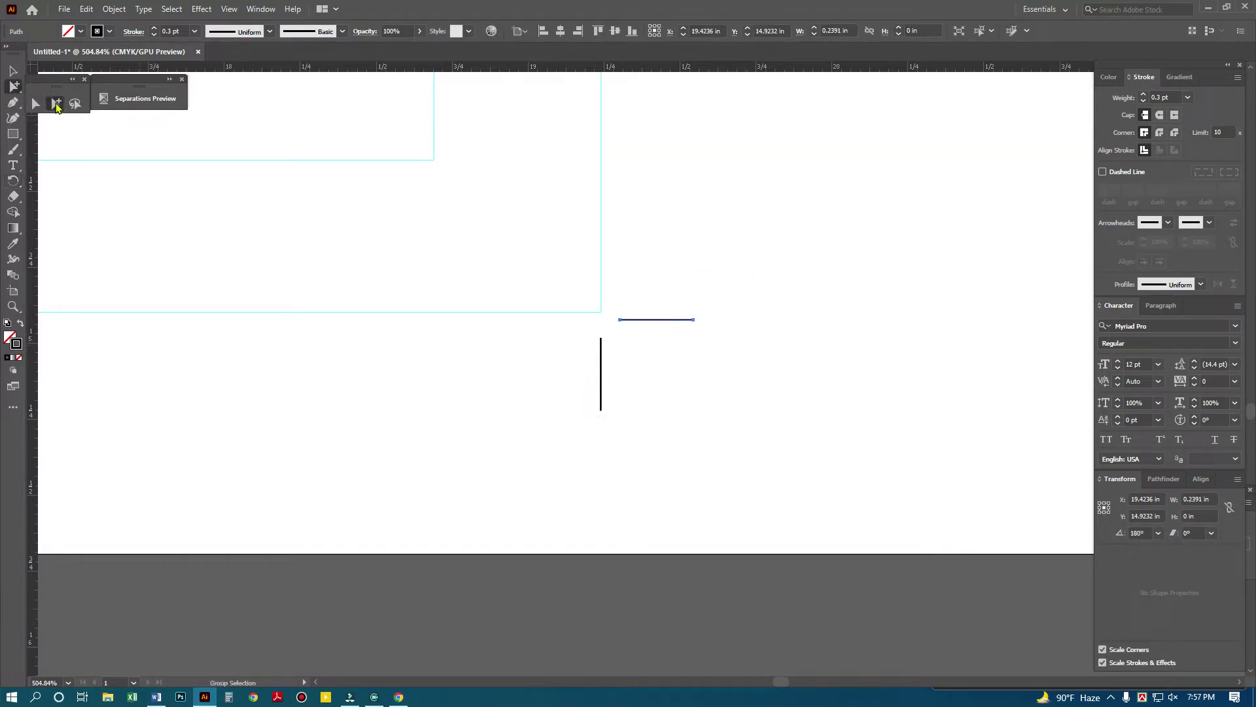
- Snap the horizontal mark's end to the bottom-right frame corner, then nudge it 2 mm right
left_click_drag(622, 320, 603, 316)
key("ctrl+k")
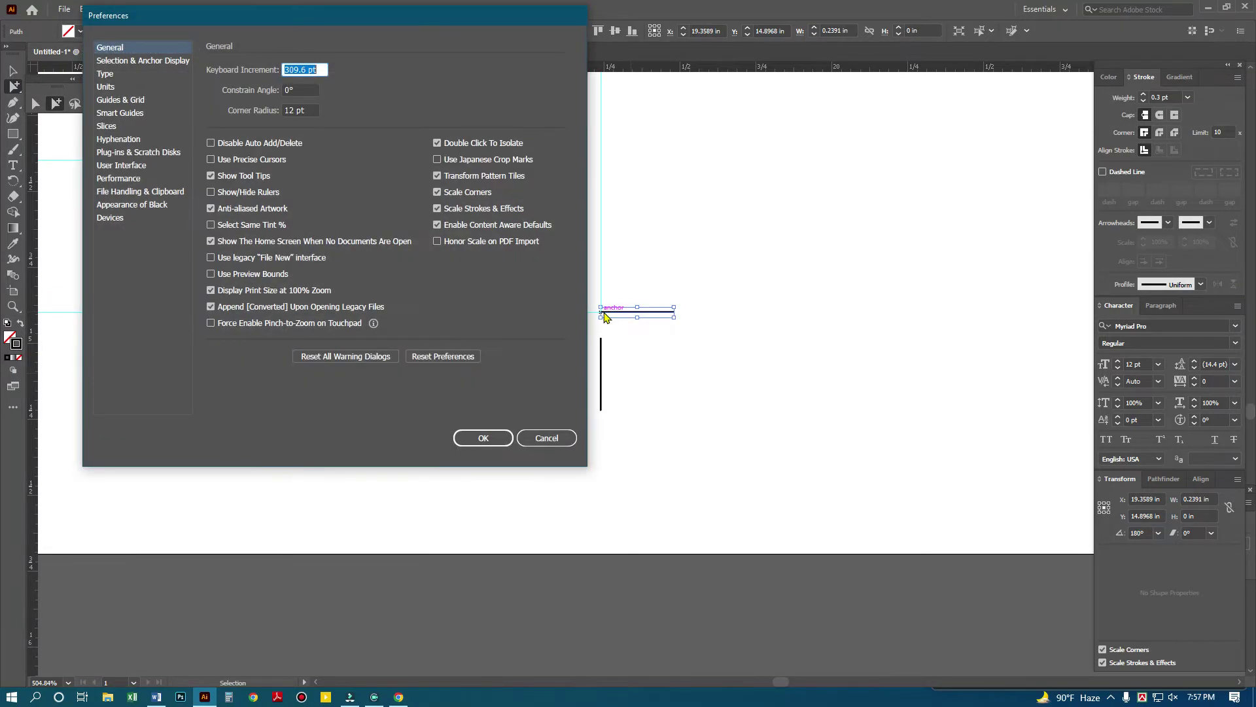
key("Return")
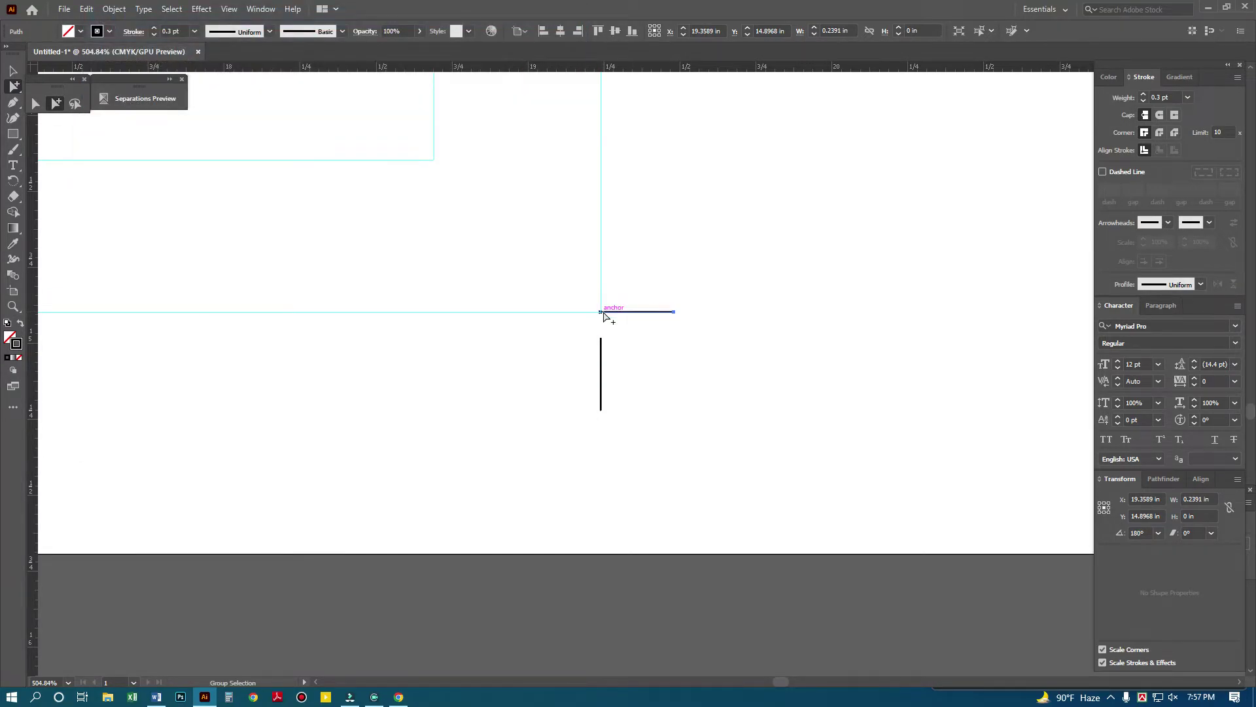
key("ctrl+1")
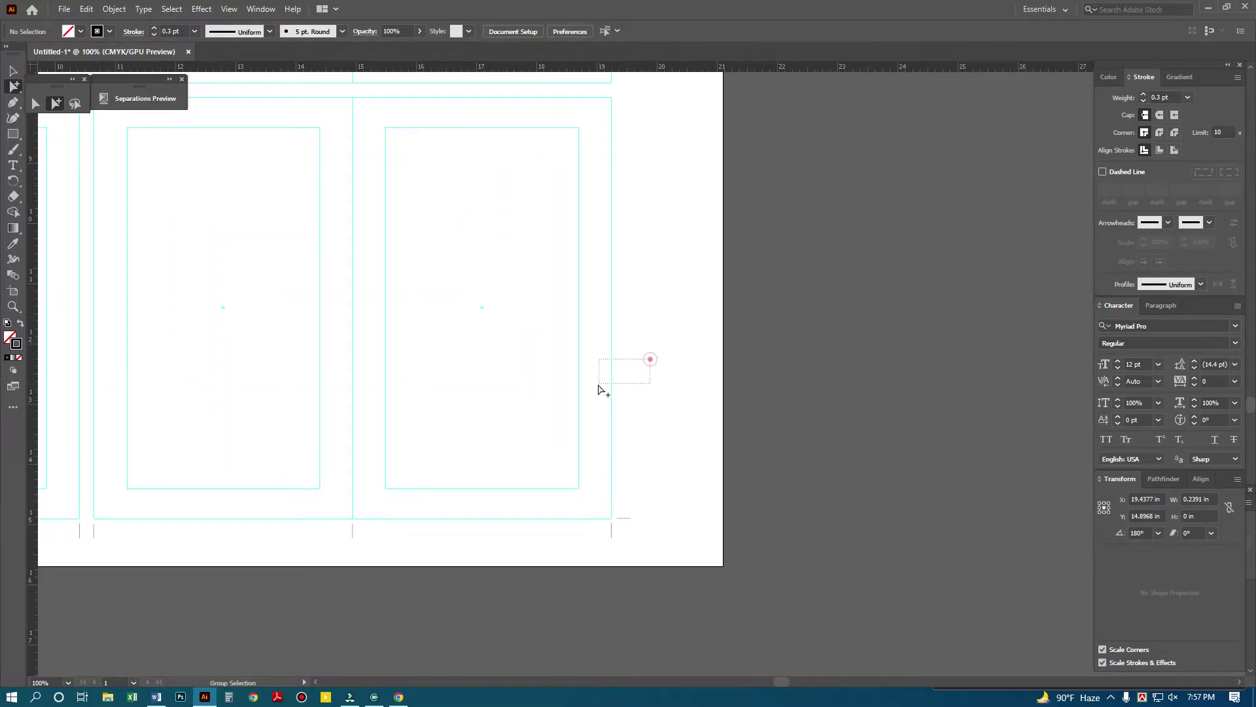
- Copy the horizontal mark up the right side to the lower row's top edge and the upper row's bottom and top edges
left_click(608, 386)
left_click(639, 443)
left_click_drag(629, 516, 638, 97)
left_click_drag(681, 140, 674, 338)
left_click_drag(627, 299, 627, 286)
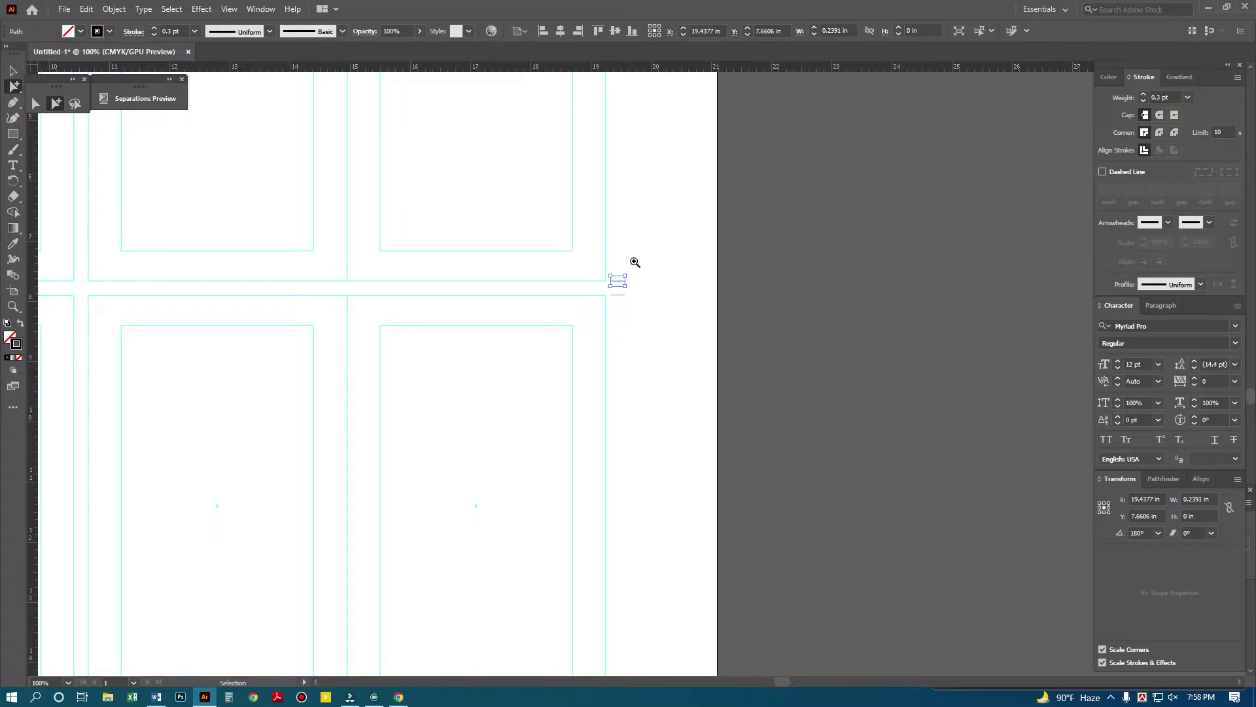
left_click(635, 261, "ctrl+alt")
left_click_drag(625, 445, 636, 162)
left_click(650, 386, "ctrl+alt")
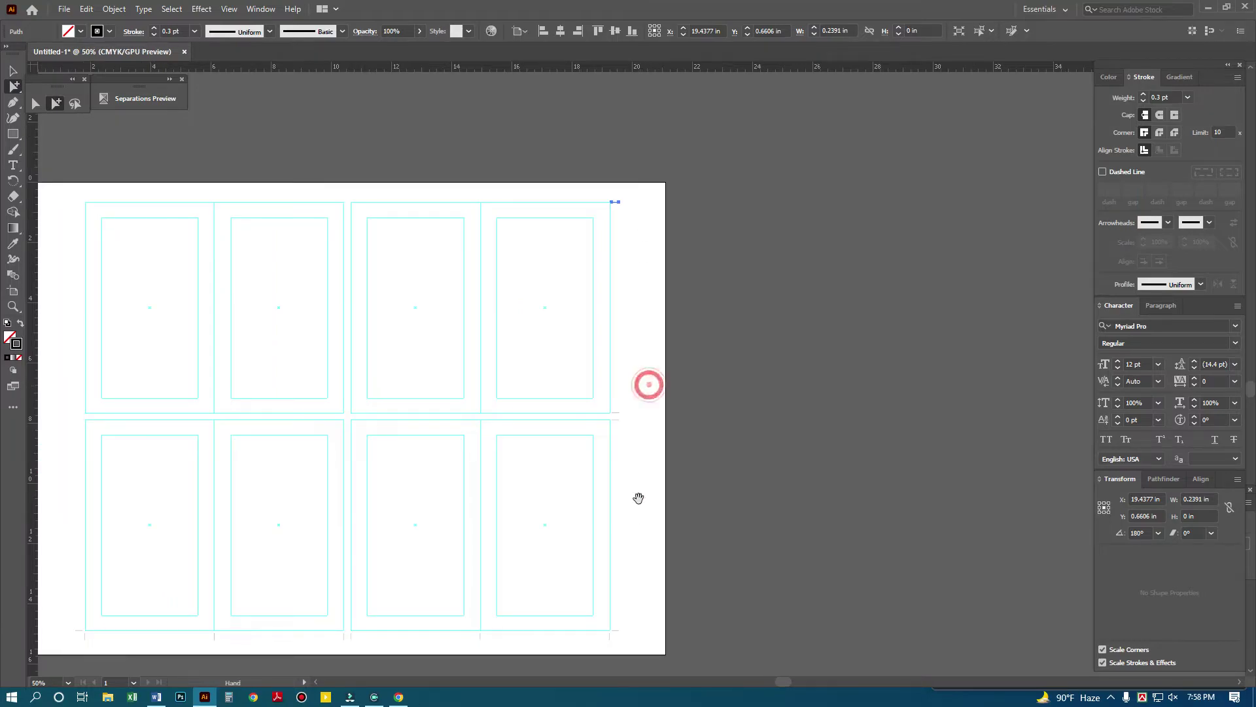
- Copy all four right-side horizontal marks to the left side, snap them to the frame edge and nudge them 2 mm left
left_click_drag(630, 638, 618, 204)
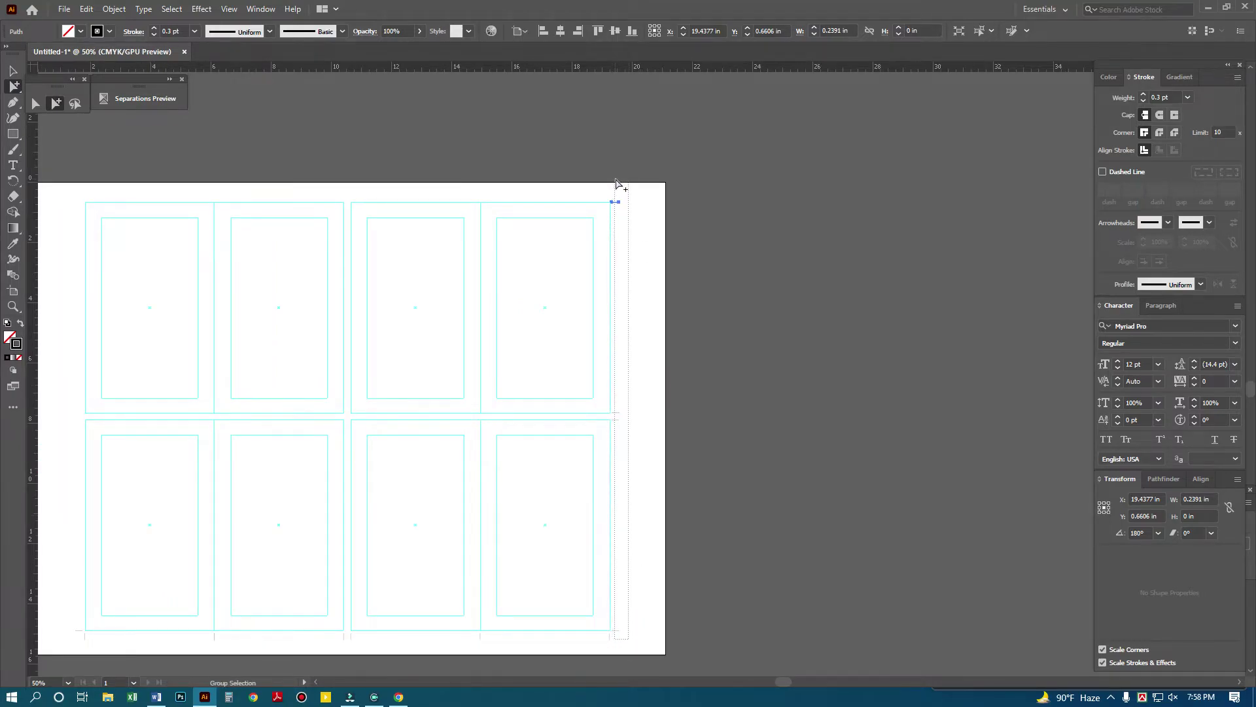
key("ctrl+minus")
left_click_drag(570, 342, 718, 360)
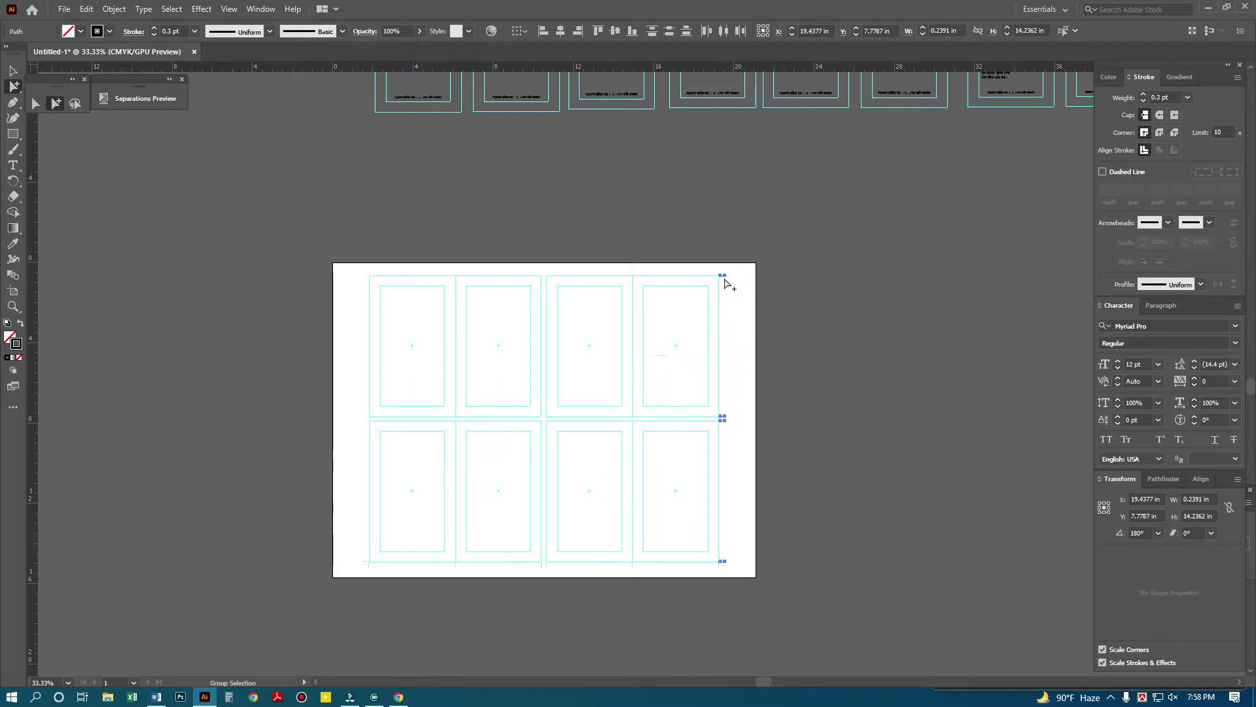
left_click_drag(723, 275, 347, 272)
scroll(347, 273, "up", 6)
left_click_drag(359, 327, 538, 328)
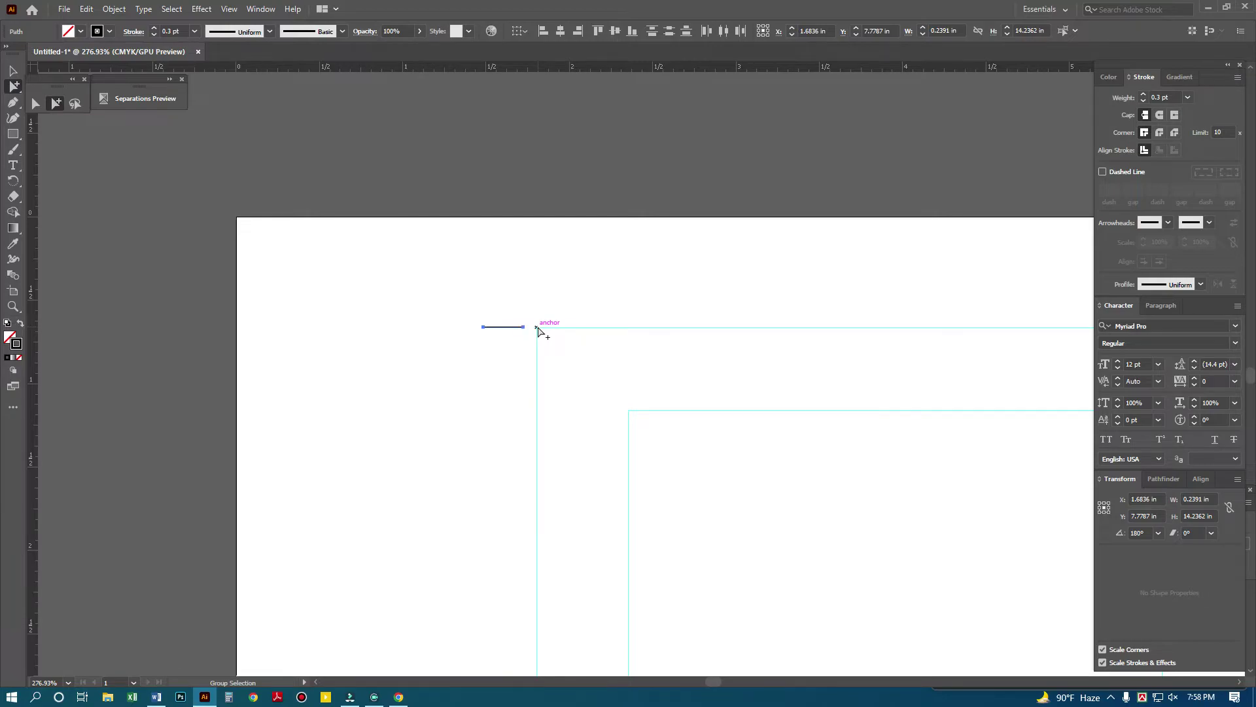
left_click(693, 391, "ctrl+alt")
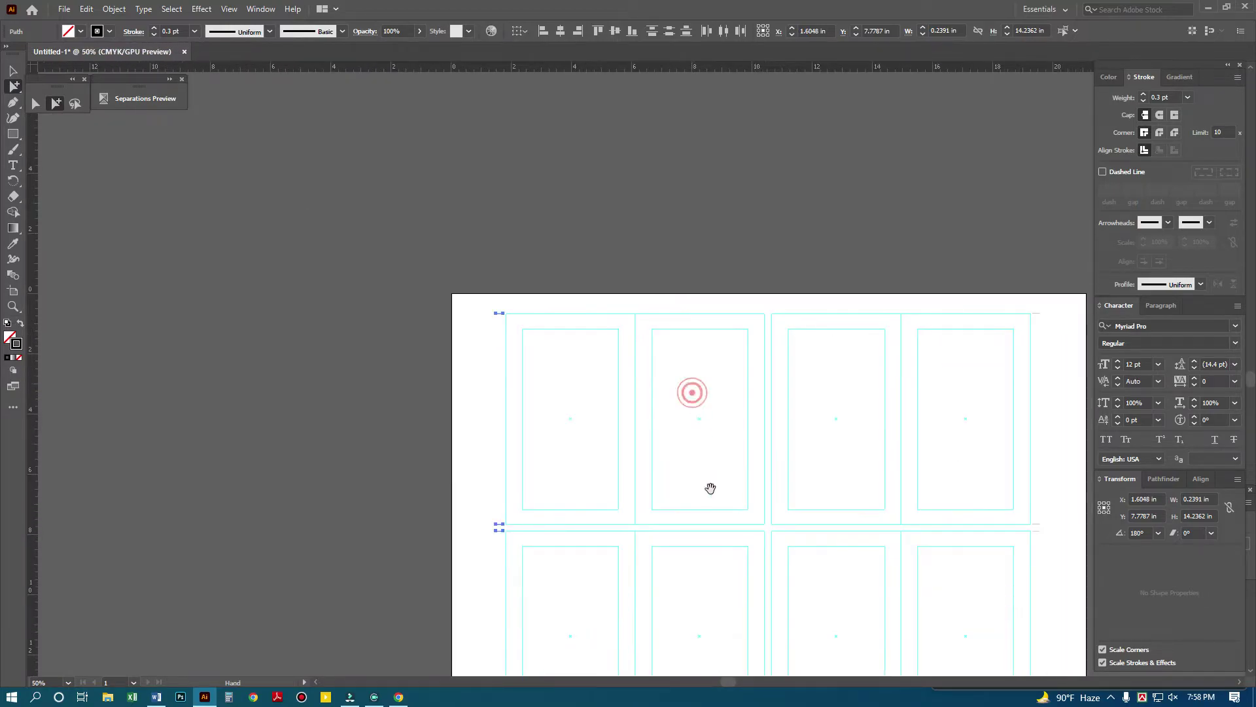
left_click(693, 389, "ctrl+alt")
- Copy all the bottom vertical marks to the top edge, aligned with the frame corners and leaving a 2 mm gap
left_click(862, 568)
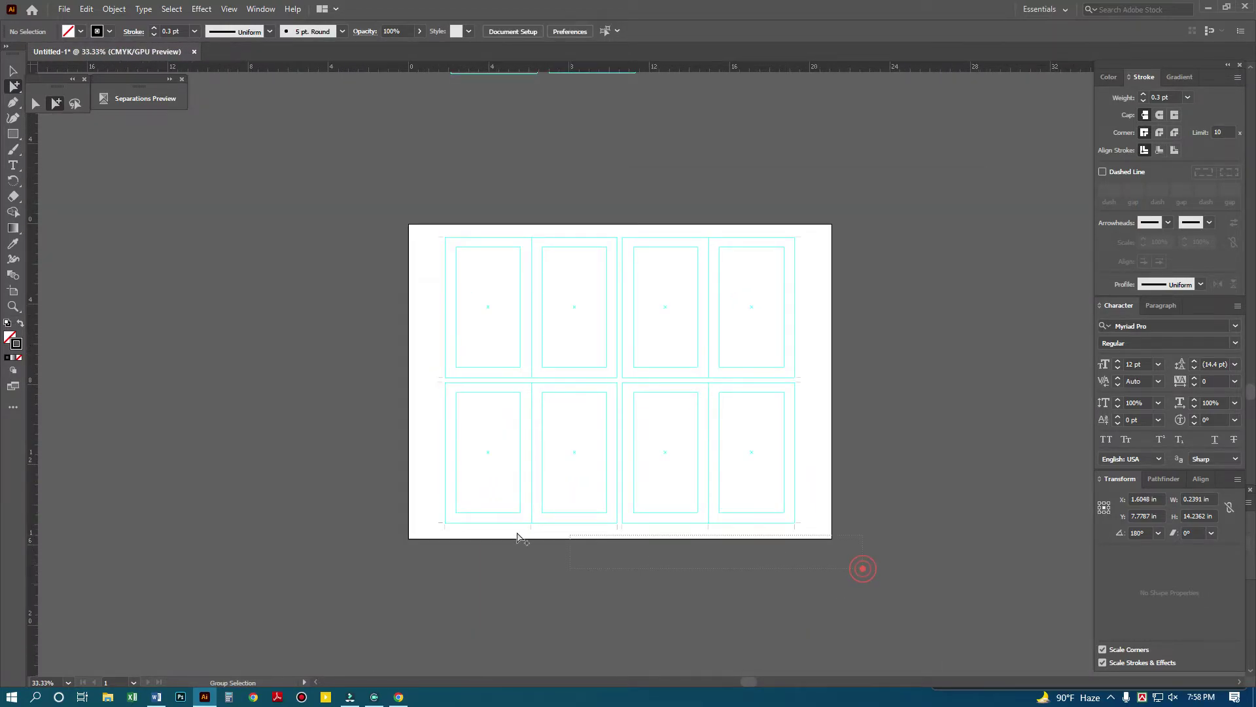
left_click_drag(414, 532, 415, 530)
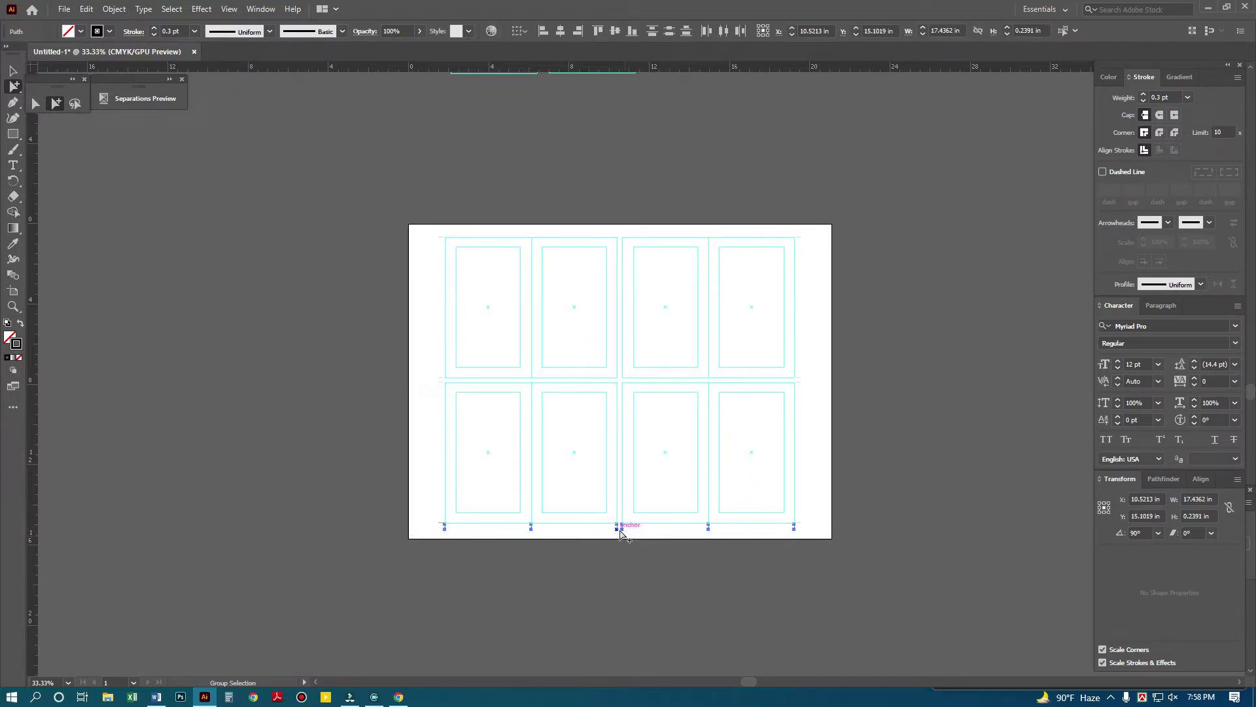
left_click_drag(617, 530, 628, 239)
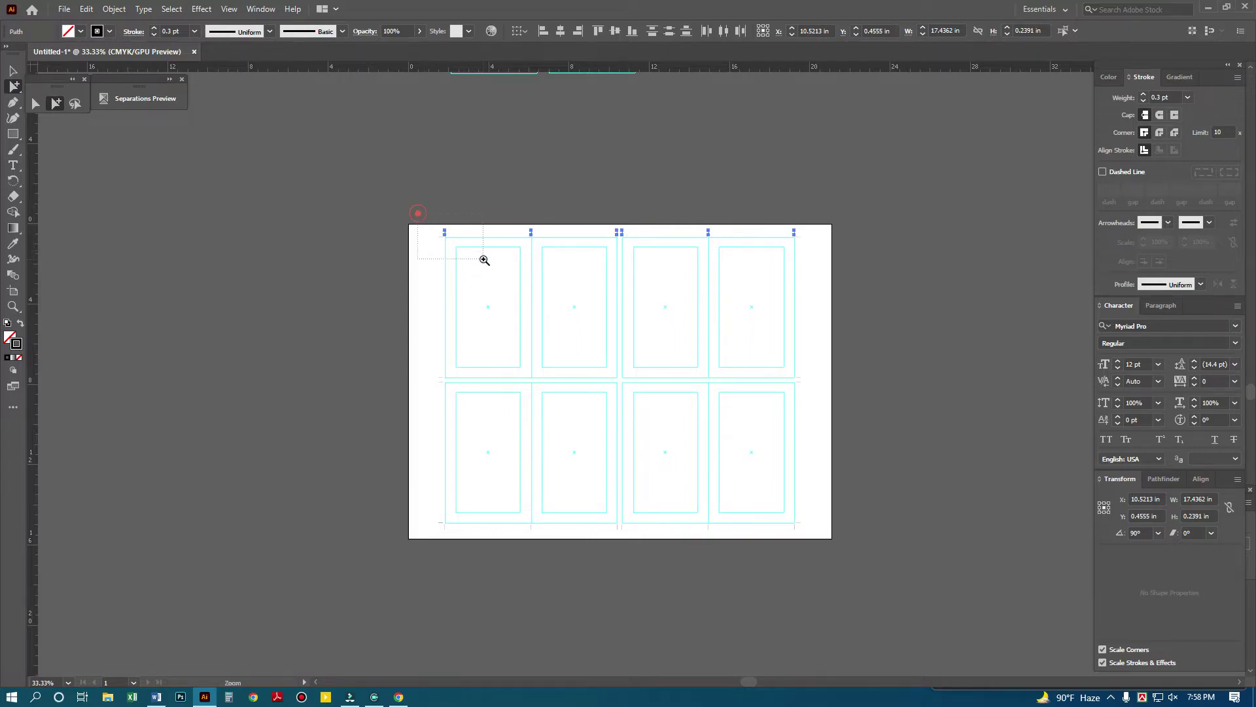
left_click_drag(484, 259, 484, 260)
left_click_drag(556, 355, 556, 377)
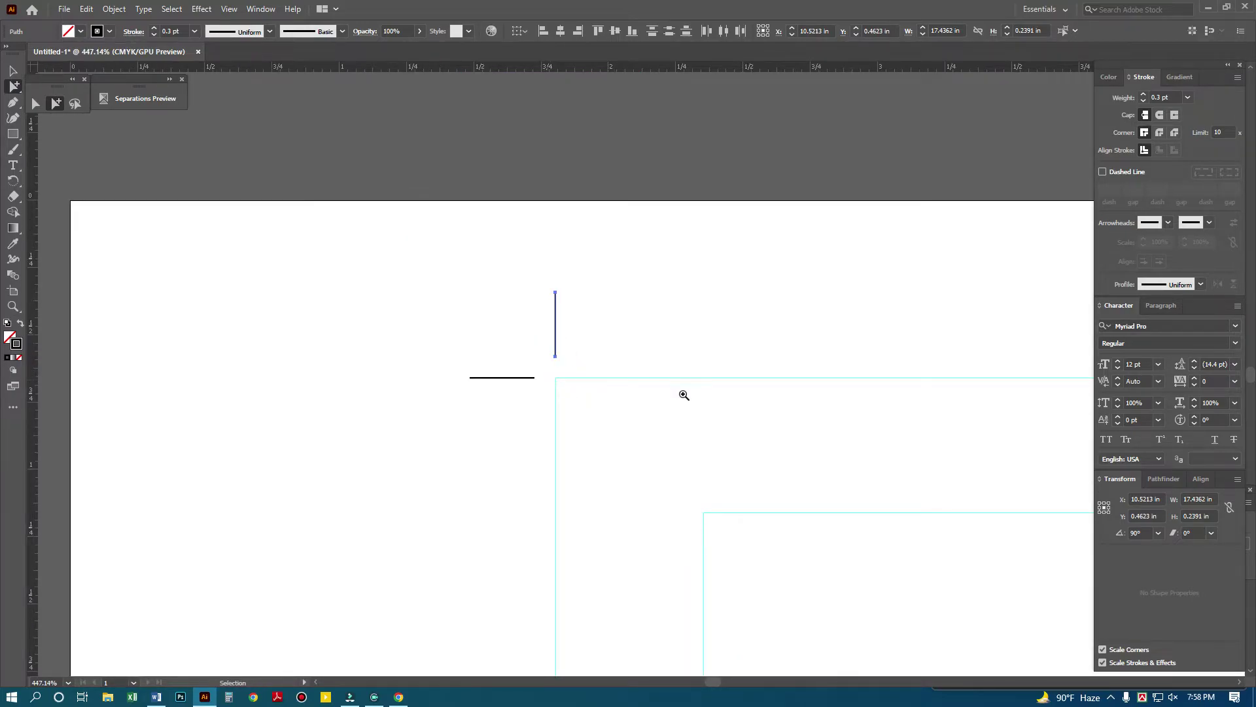
scroll(819, 396, "down", 6)
left_click(640, 400)
- Select all the page frames and crop marks on the artboard and group them
left_click(13, 70)
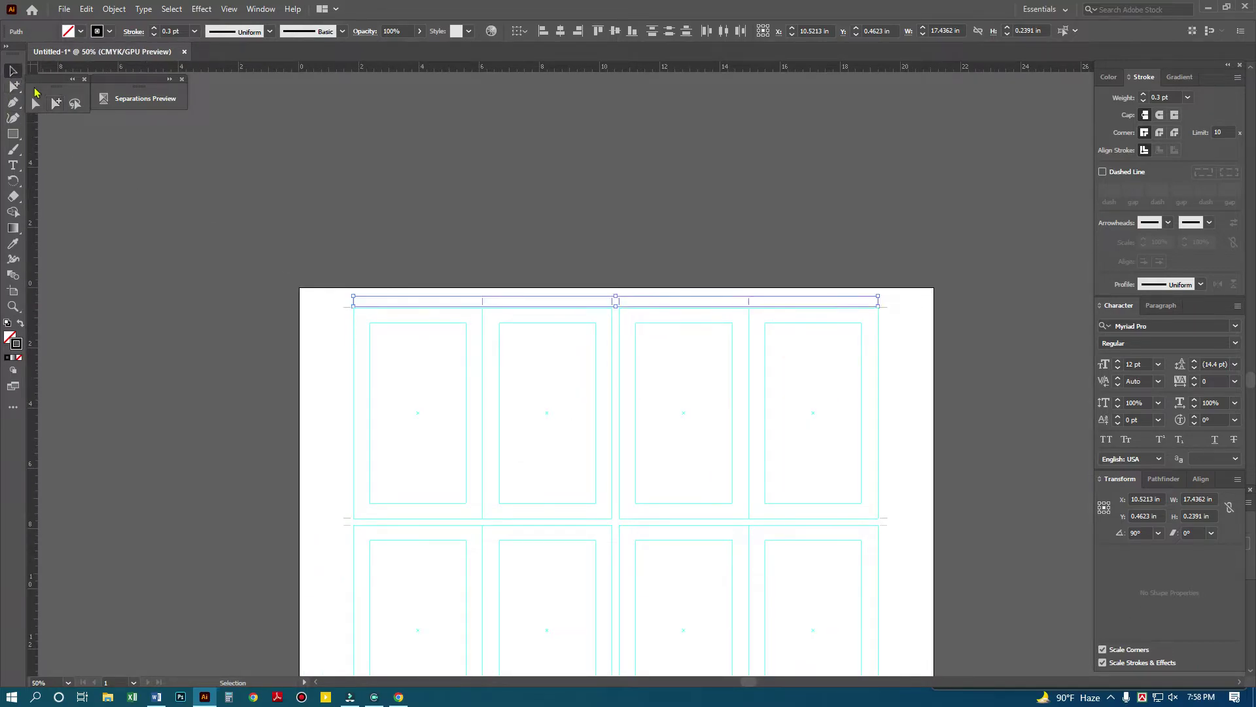
left_click(384, 205)
key("ctrl+minus")
left_click(609, 409)
left_click_drag(440, 279, 891, 626)
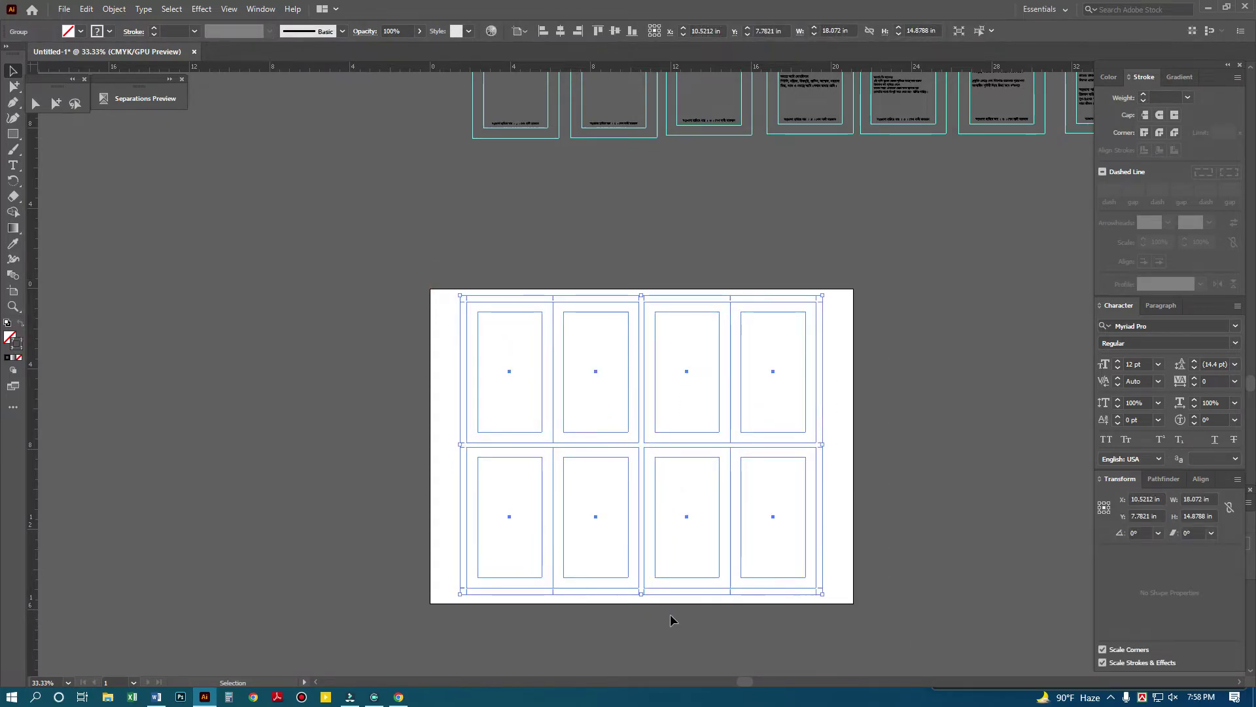
- Add a 12 pt text label reading "G P" just below the pair of crop marks at the bottom centre
left_click_drag(623, 580, 664, 606)
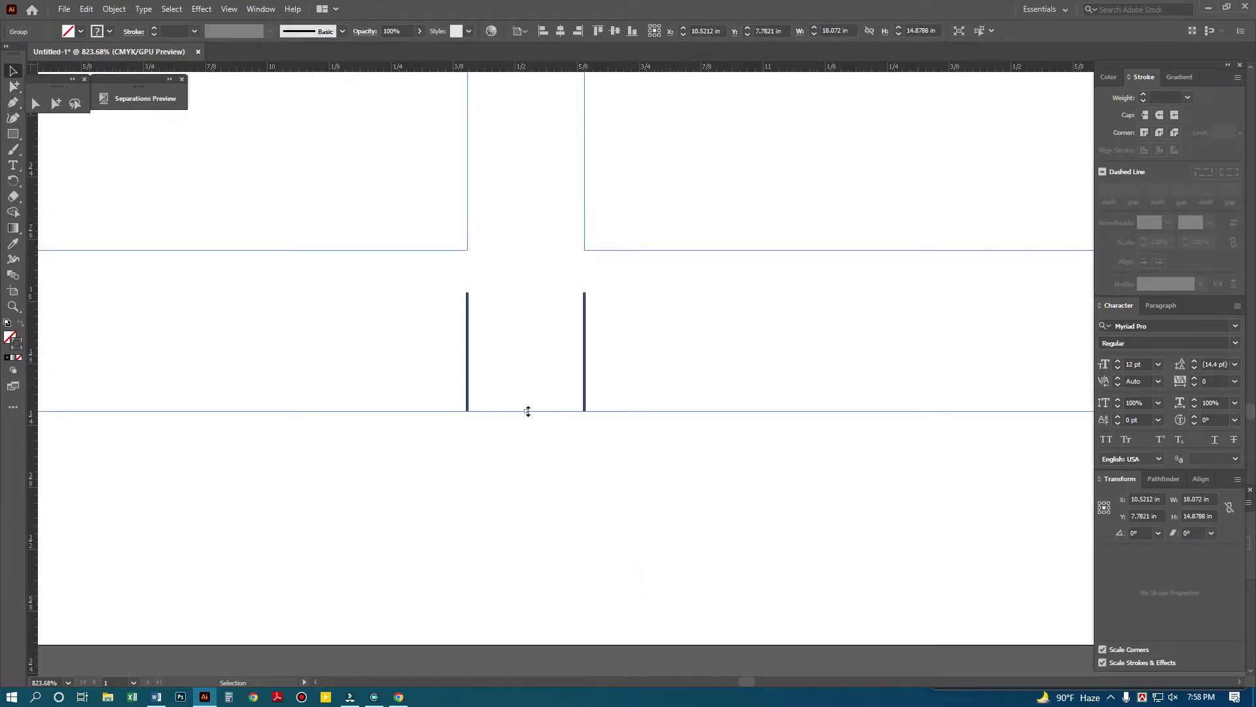
left_click(602, 489)
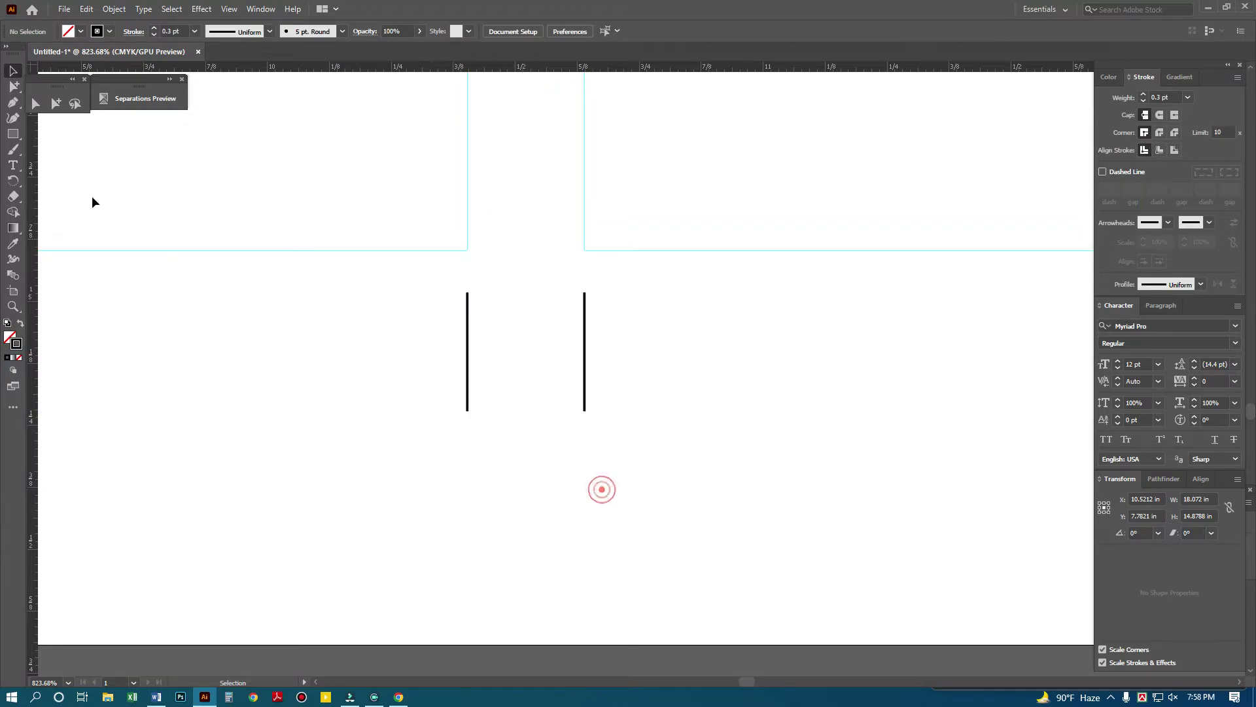
left_click(14, 167)
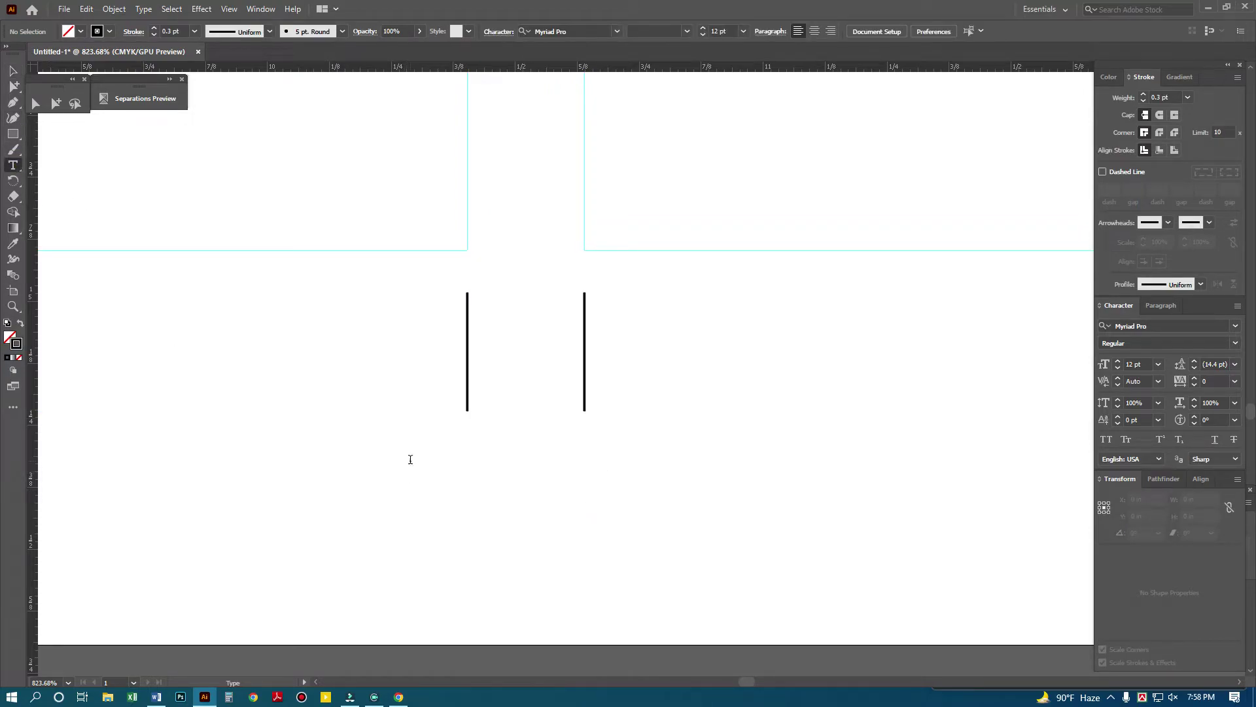
left_click(411, 458)
type("G")
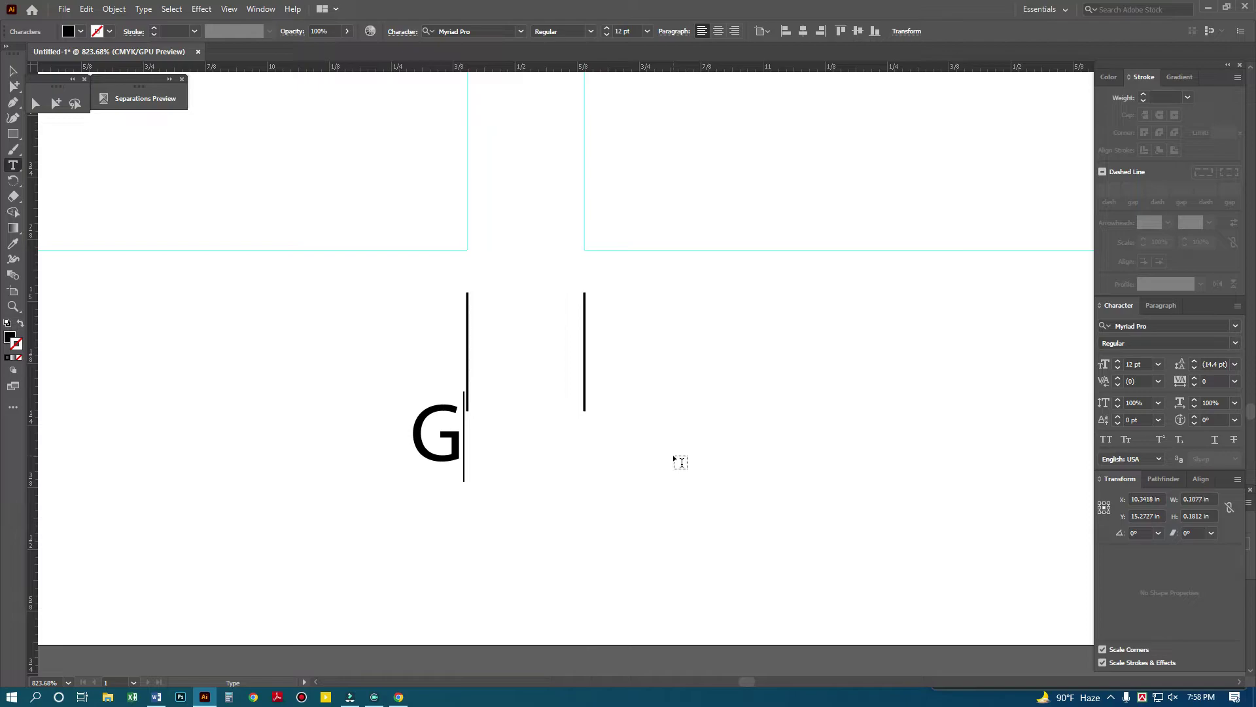
type("P")
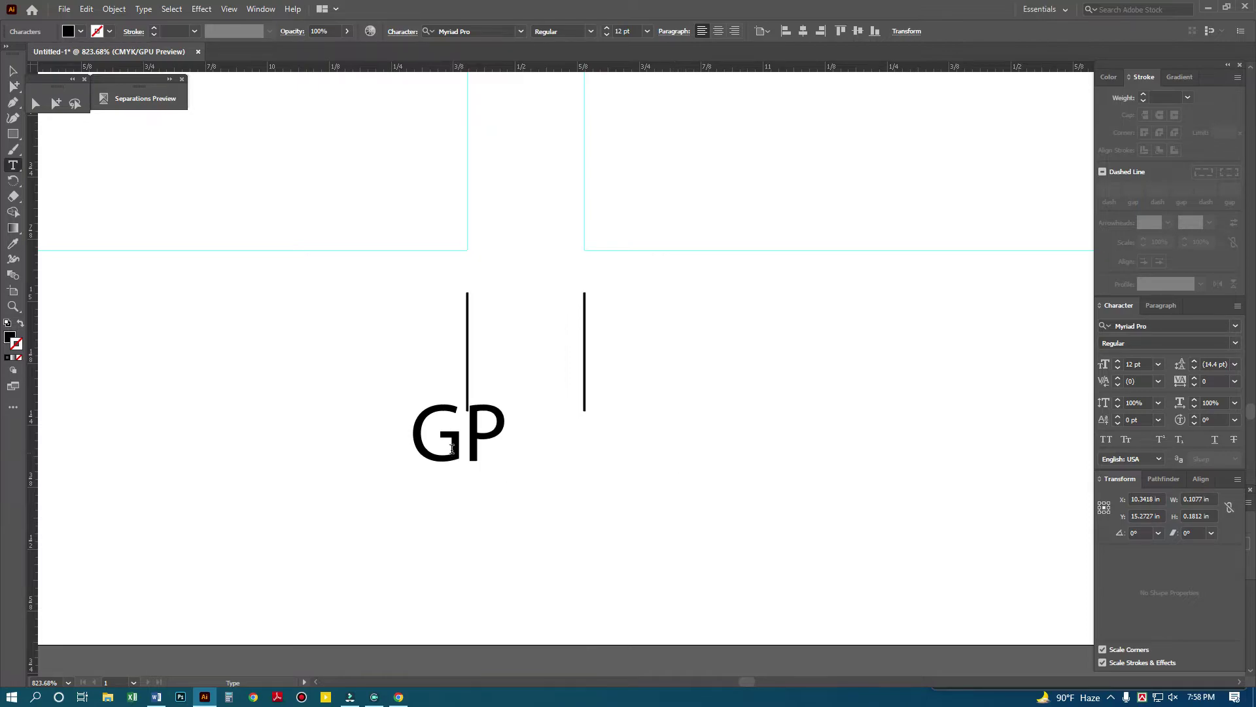
key("Escape")
left_click_drag(462, 436, 512, 479)
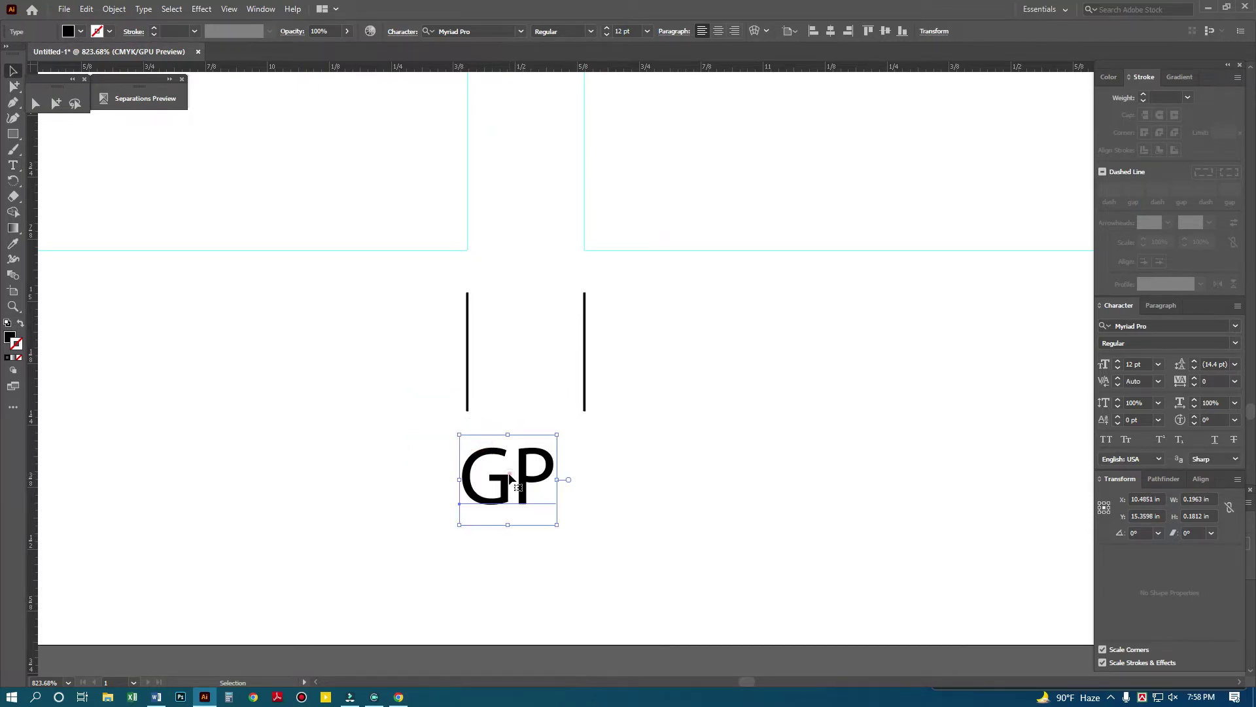
double_click(510, 476)
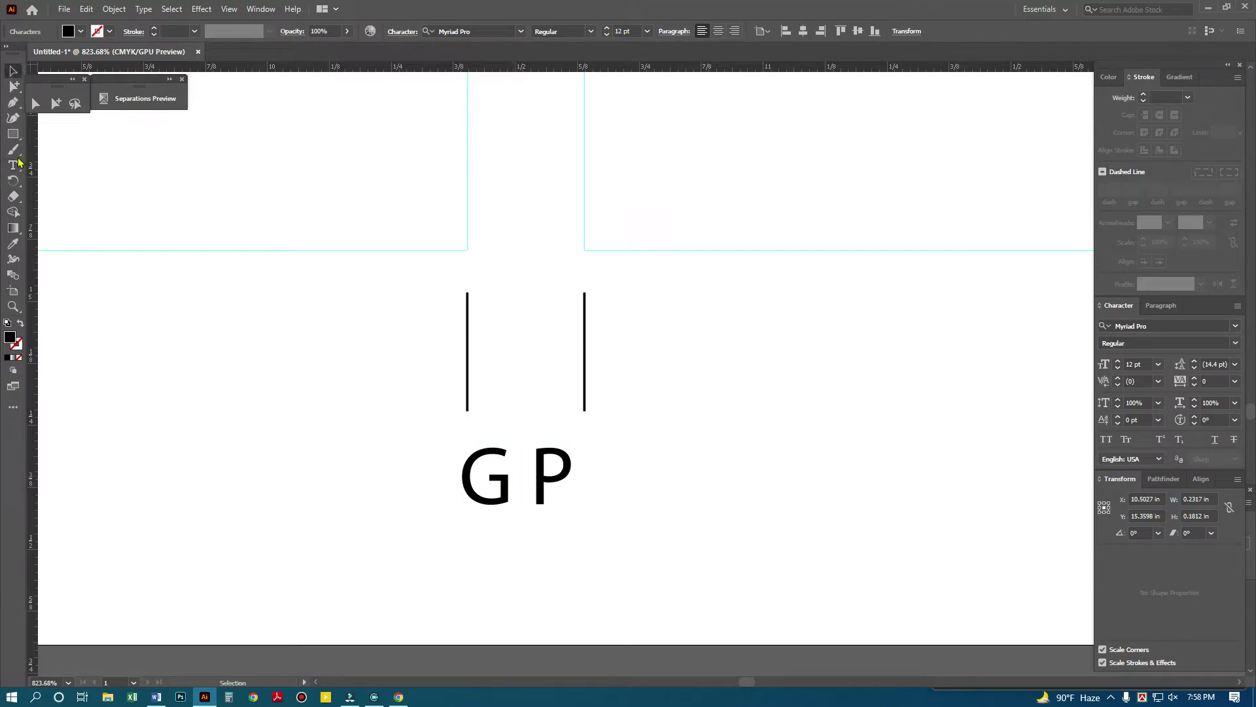
key("Escape")
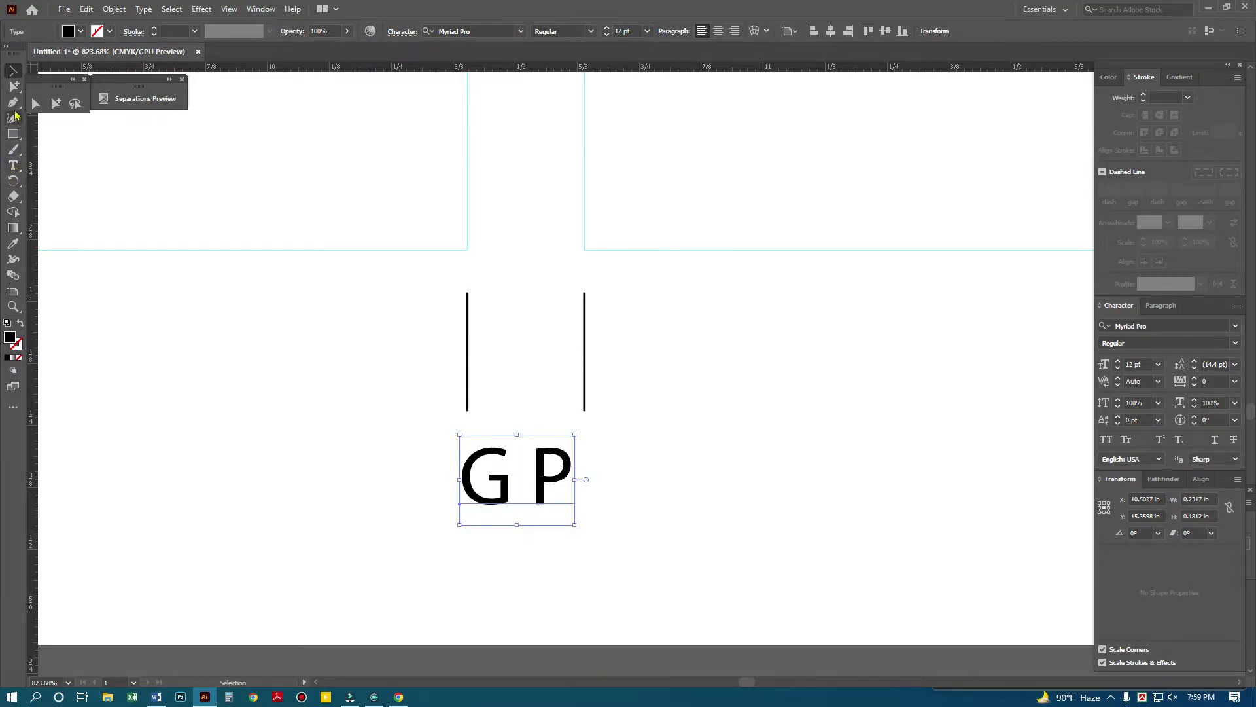
left_click(14, 104)
left_click(516, 334)
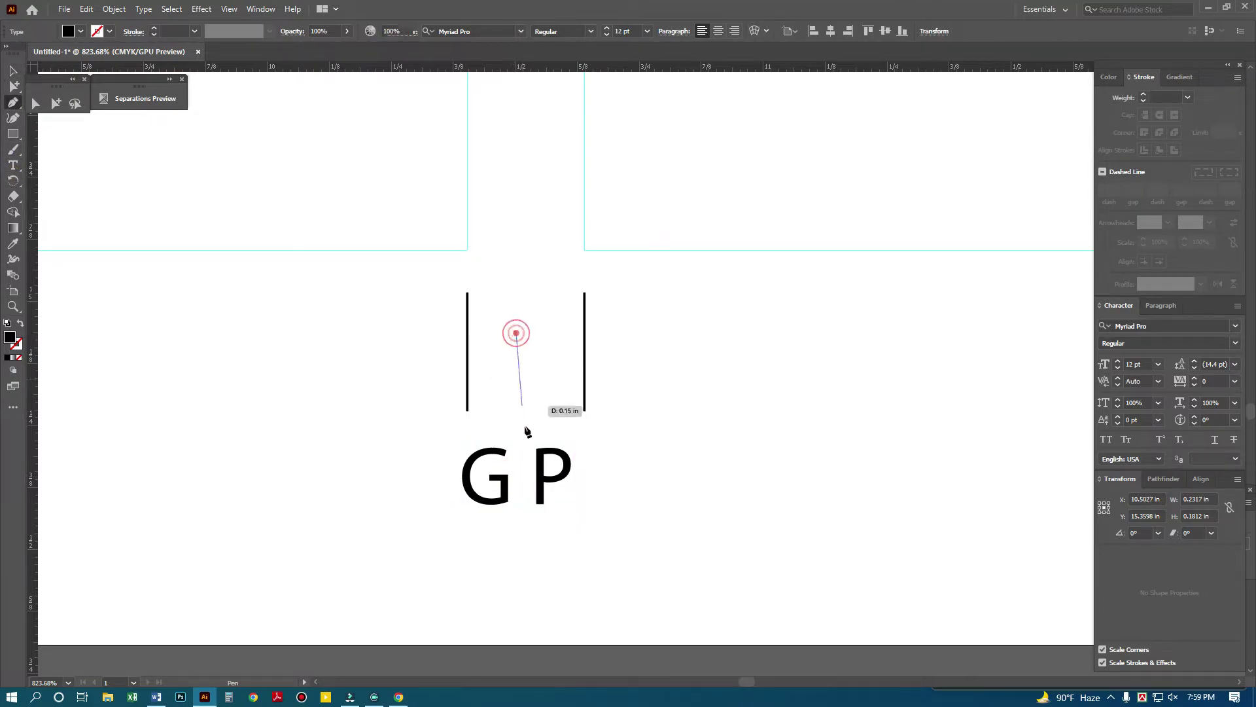
left_click(517, 469)
key("ctrl+z")
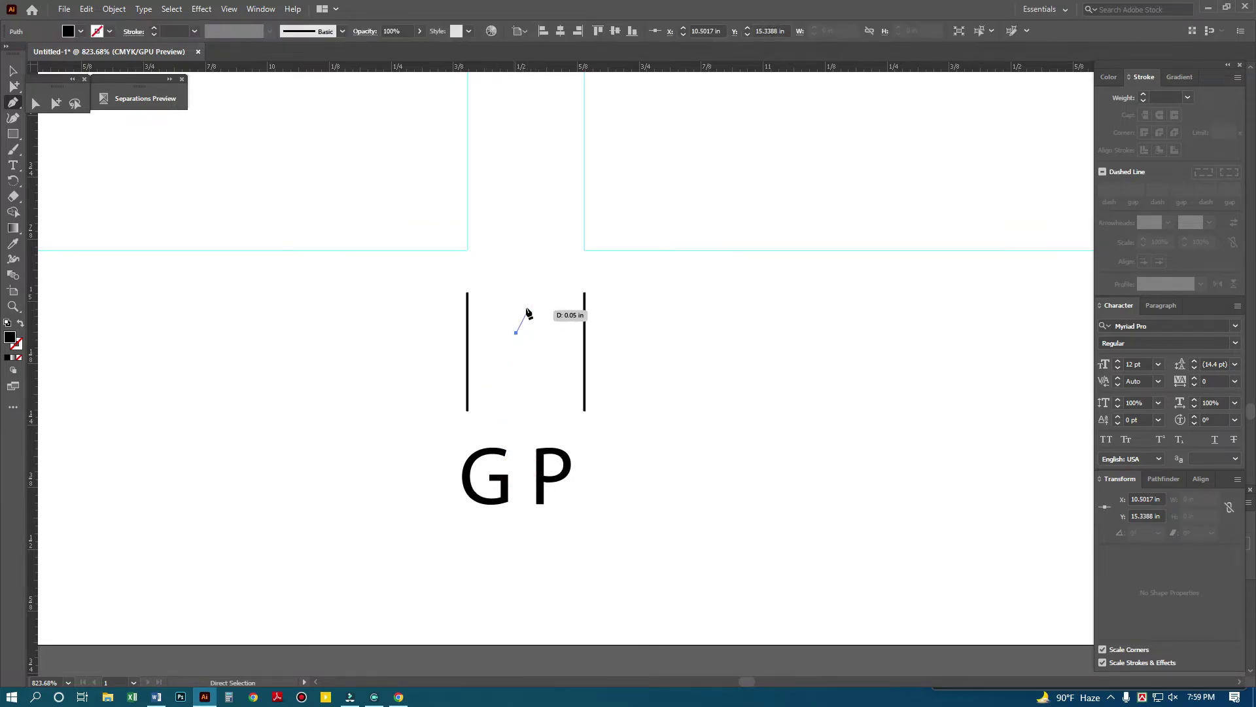
key("ctrl+z")
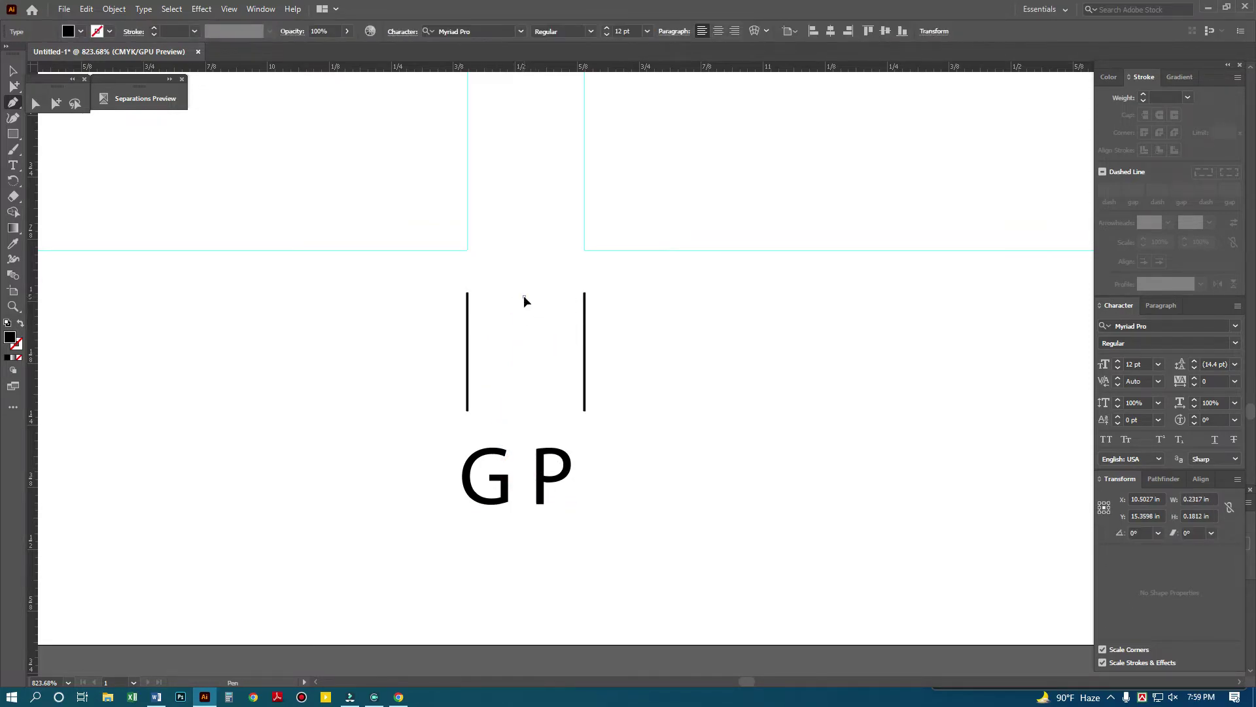
- Draw a straight vertical line about 0.17 in long between the two bottom-centre crop marks
left_click(523, 297)
left_click(524, 380)
left_click(12, 71)
left_click(292, 255)
- Give the short vertical line between the crop marks a 0.5 pt stroke
left_click(525, 336)
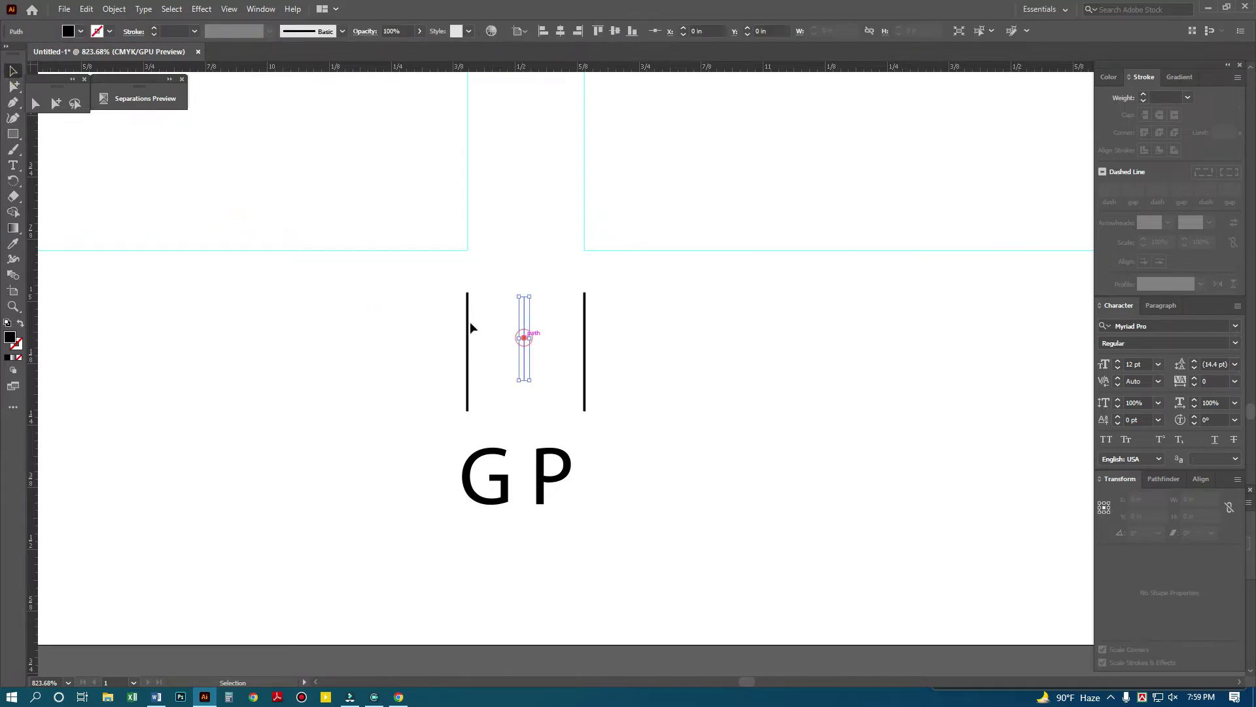
left_click(174, 30)
type("1")
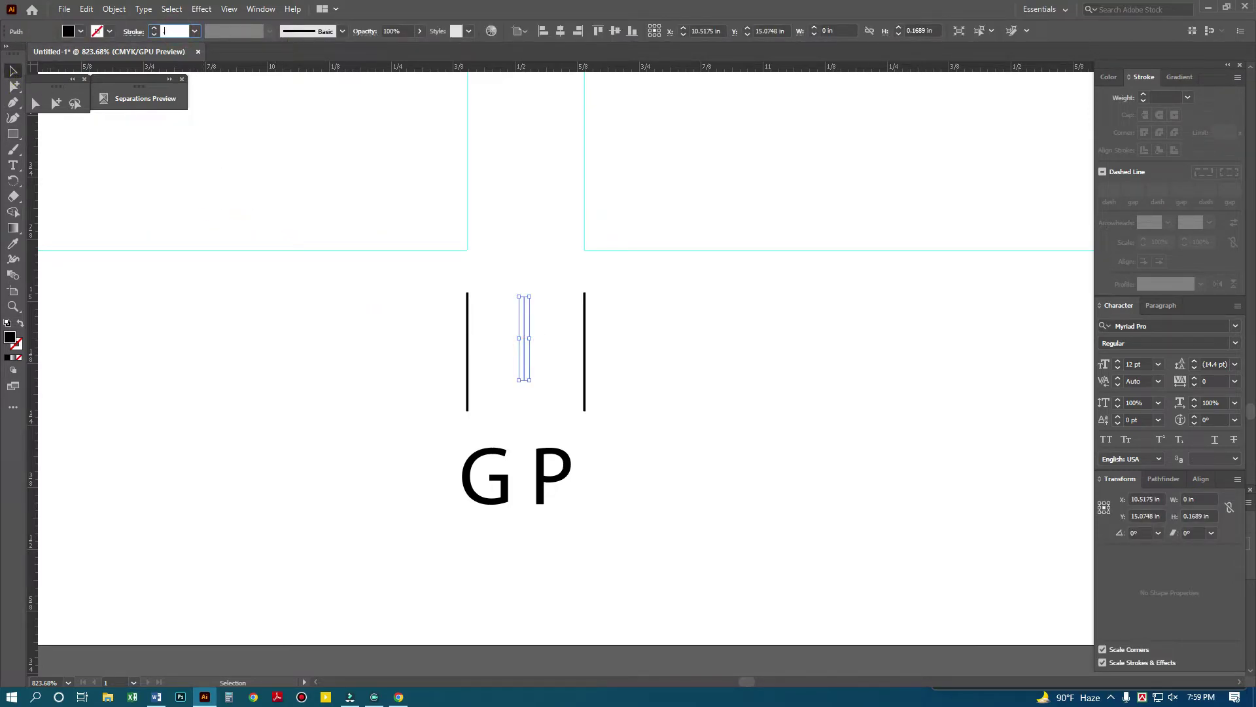
type("5")
key("Return")
left_click(598, 438)
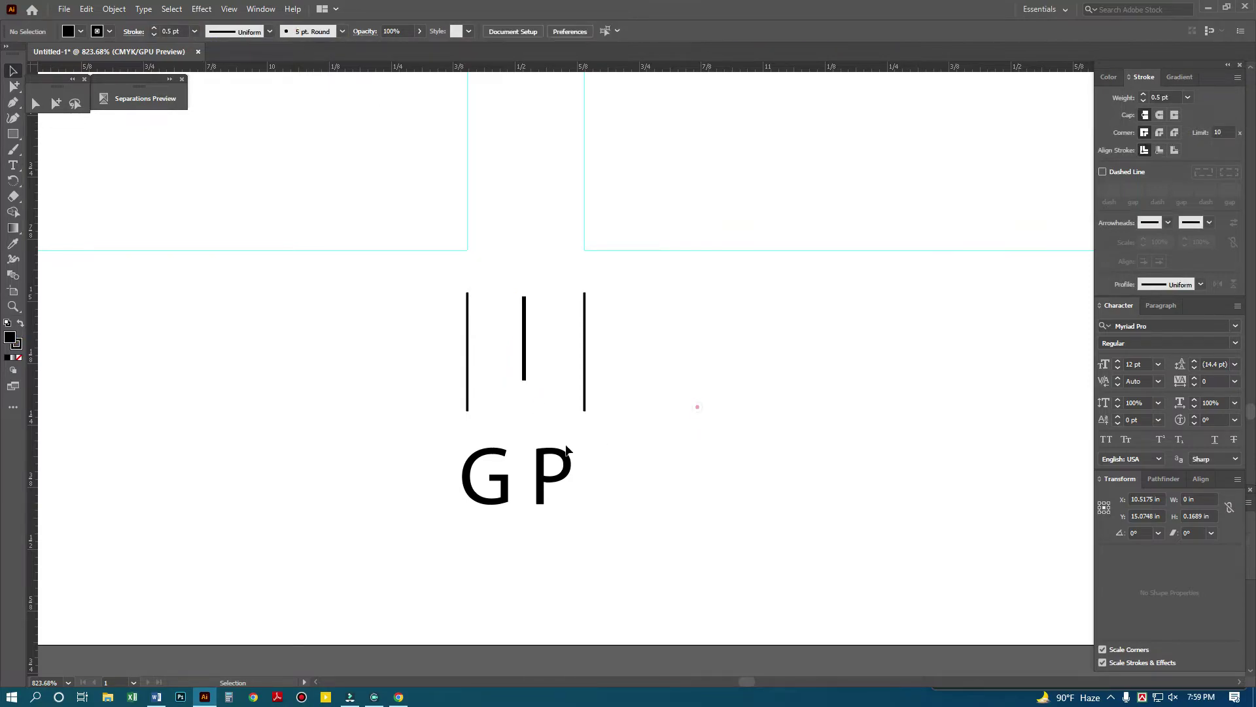
- Widen the gap between the G and the P with extra spaces and move the short vertical line into it
key("t")
left_click(548, 463)
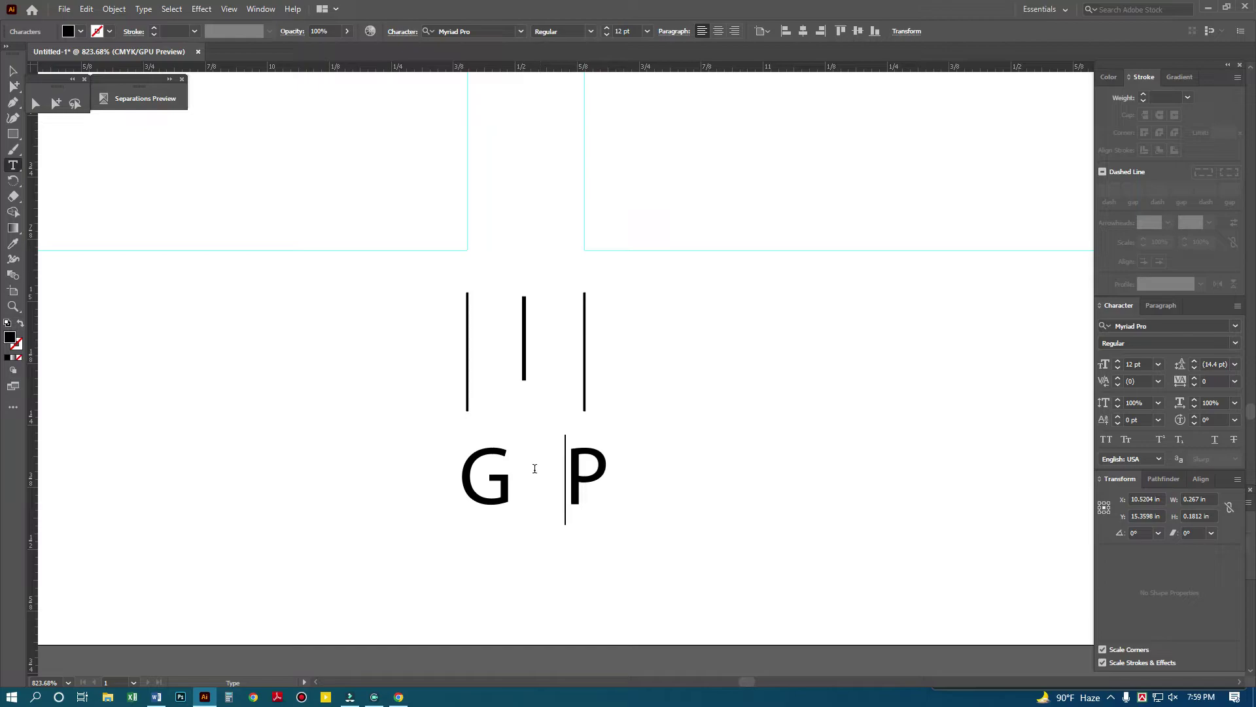
key("Escape")
mouse_move(533, 469)
left_mouse_down()
mouse_move(534, 397)
mouse_move(548, 496)
left_mouse_up()
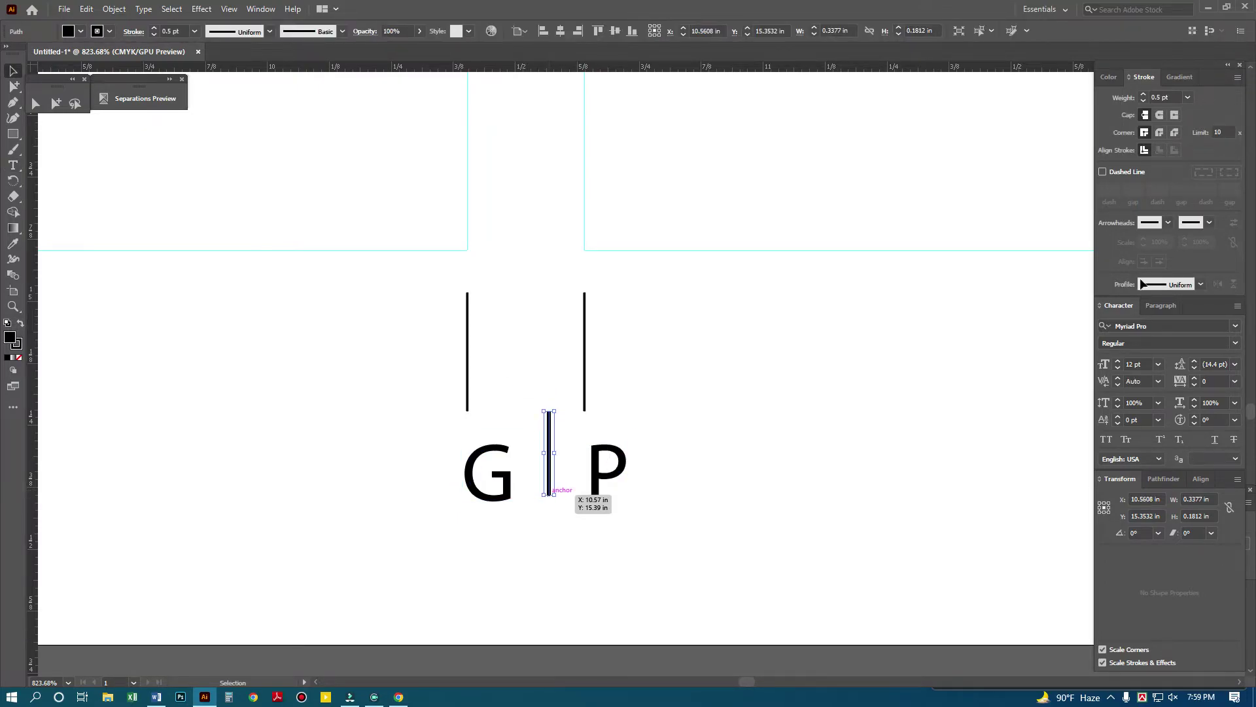
left_click(1201, 285)
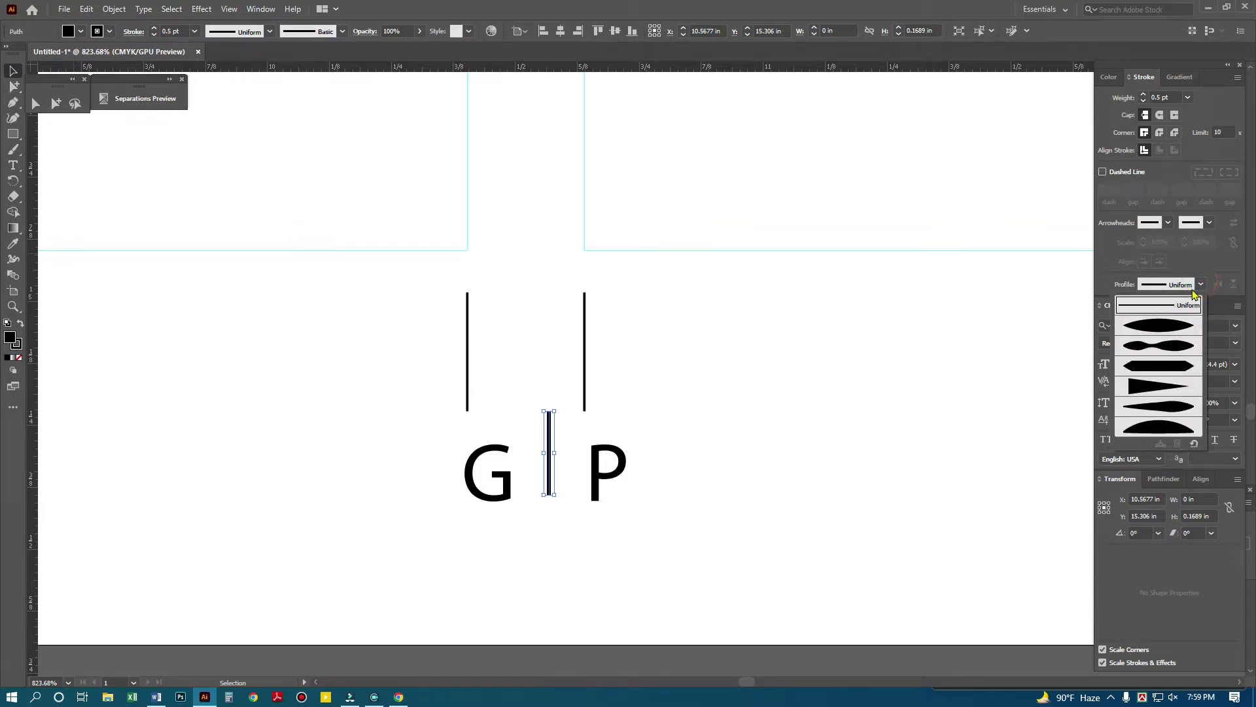
left_click(1171, 223)
left_click(1171, 224)
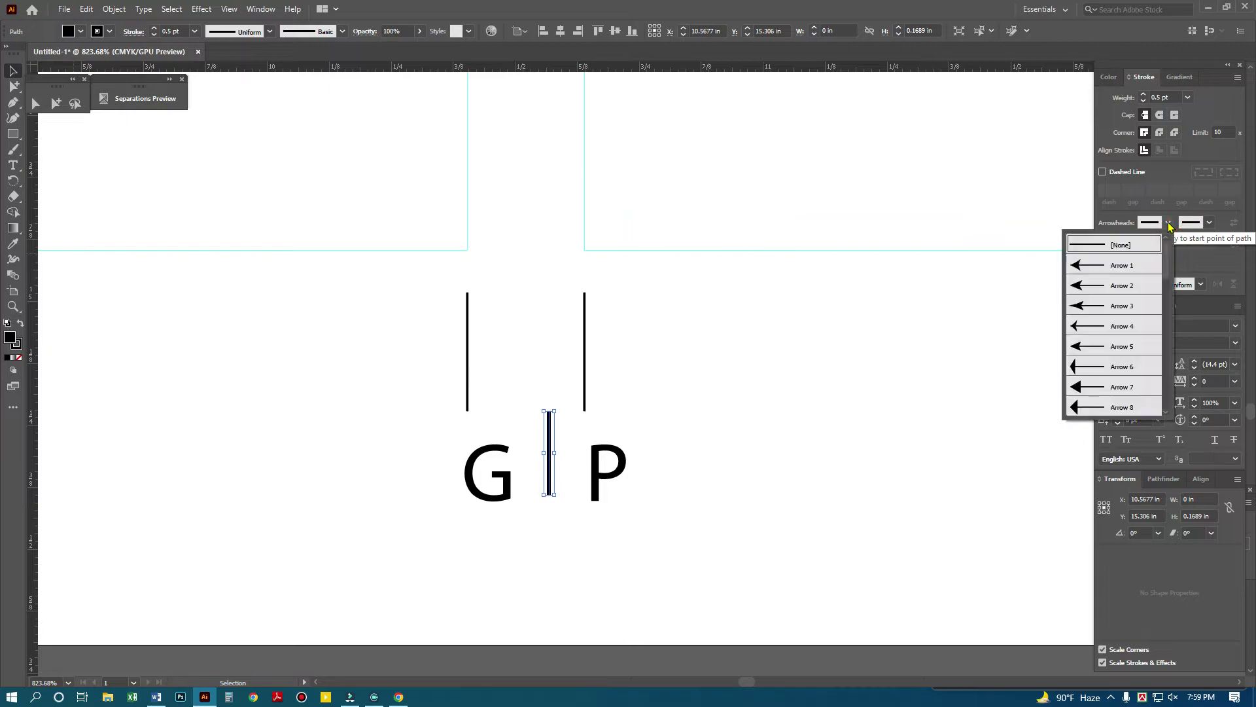
left_click(1139, 256)
left_click(1067, 269)
key("ctrl+z")
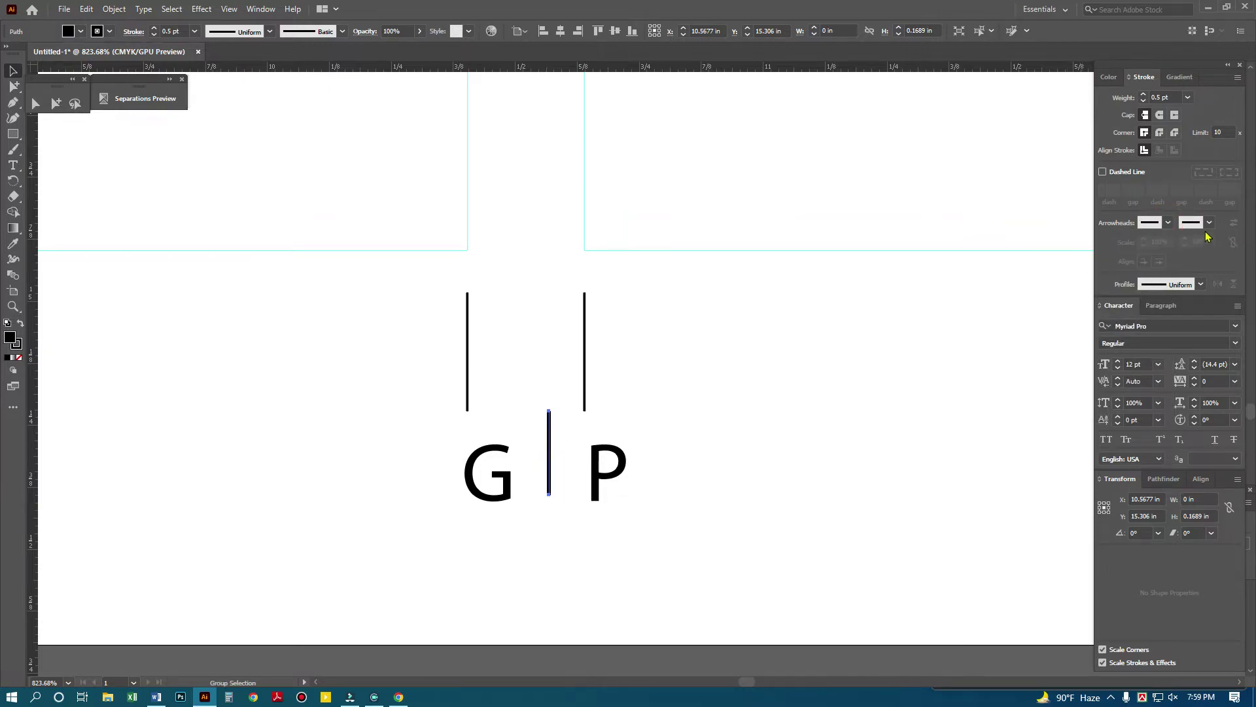
- Add an arrowhead to the lower end of the vertical line between G and P
left_click(1208, 223)
left_click(1140, 263)
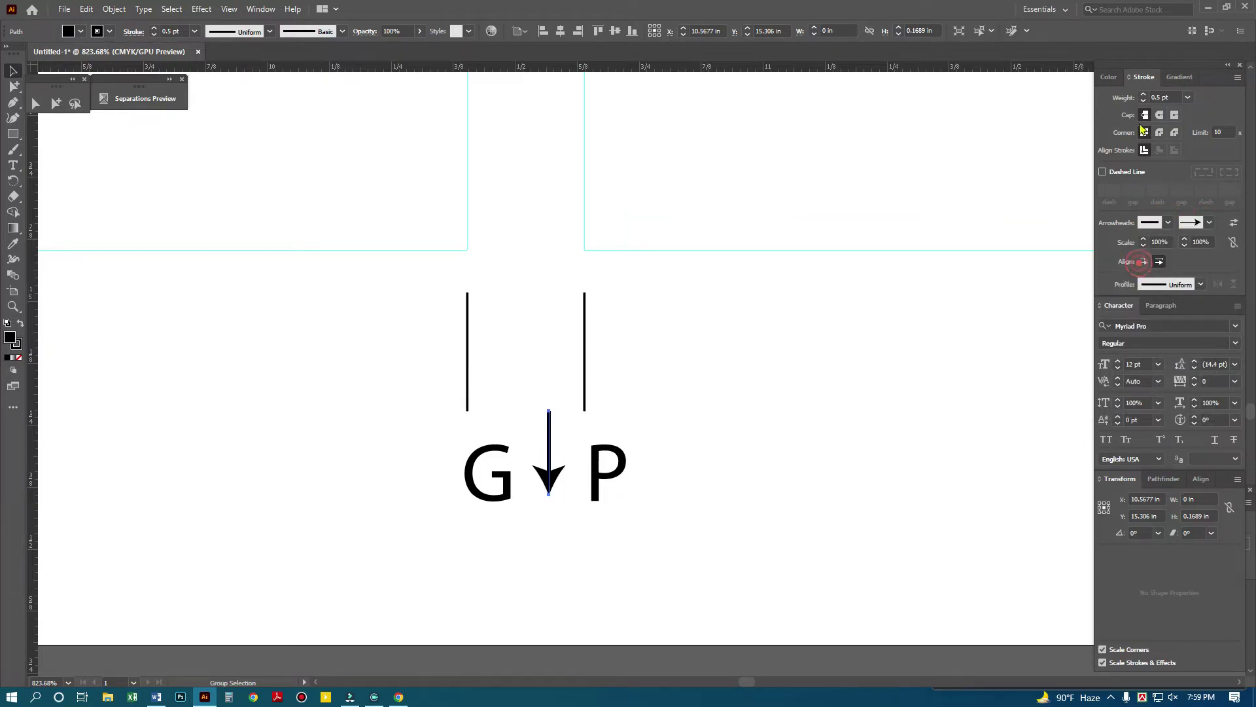
key("v")
- Convert the "G P" text to outlines
left_click_drag(368, 427, 657, 483)
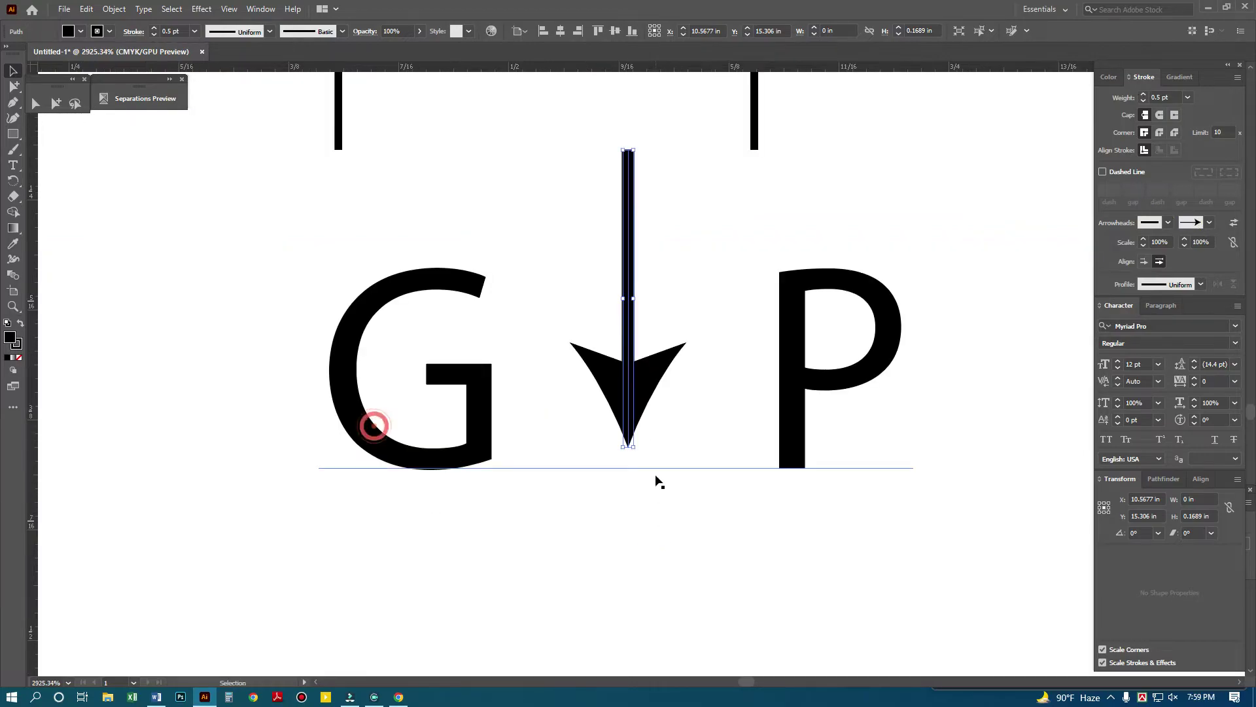
left_click(799, 413)
key("ctrl+shift+o")
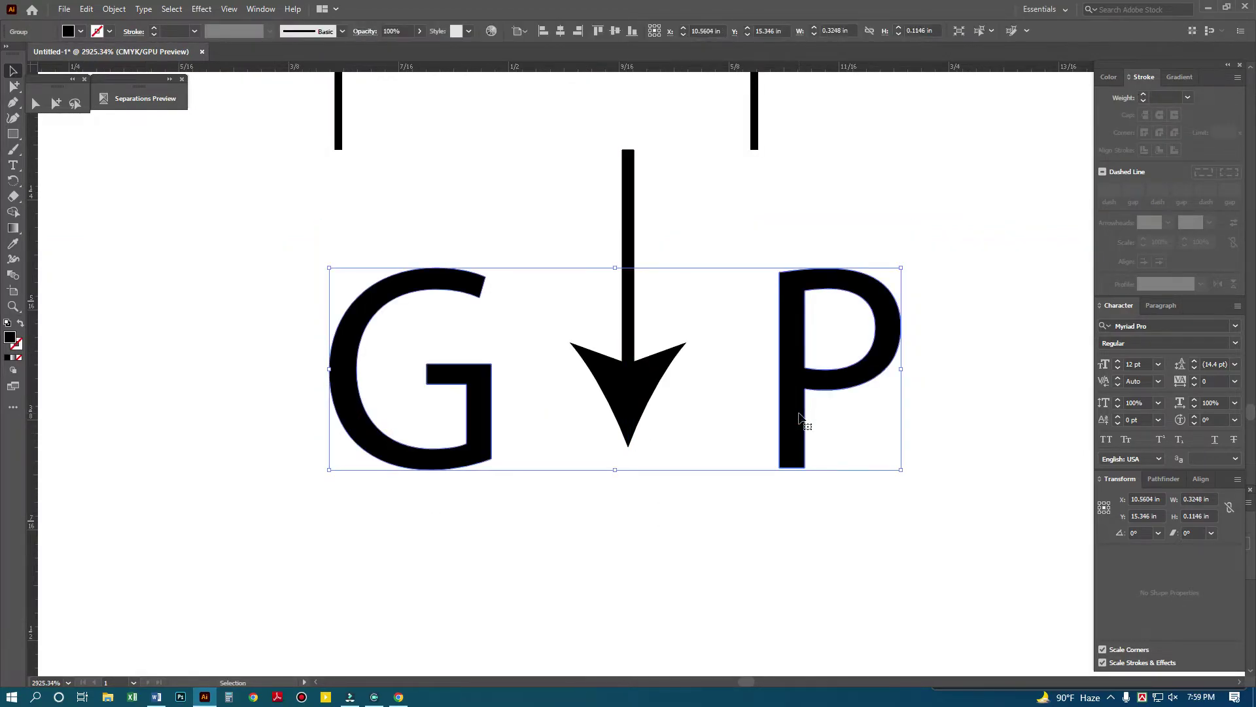
left_click(830, 429)
- Move the outlined letters up so their base is level with the arrow tip, and group them with the arrow
left_click_drag(795, 435, 799, 417)
left_click(693, 481)
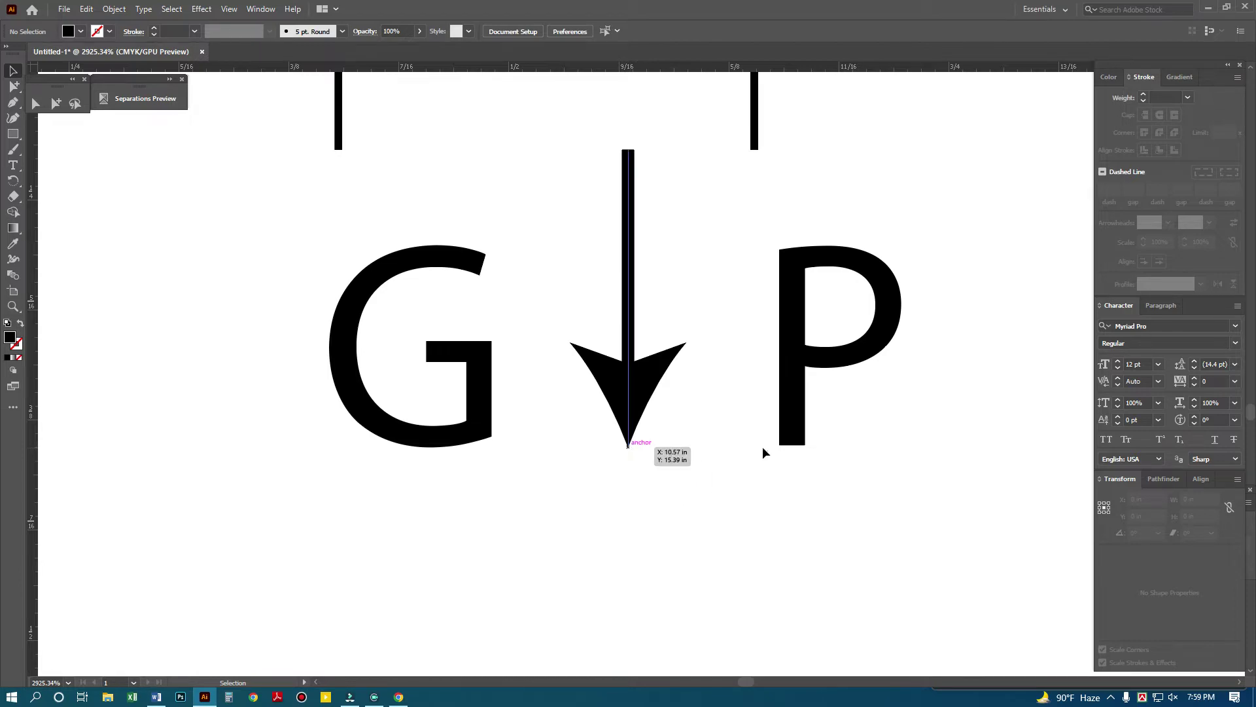
left_click_drag(851, 463, 358, 409)
key("ctrl+g")
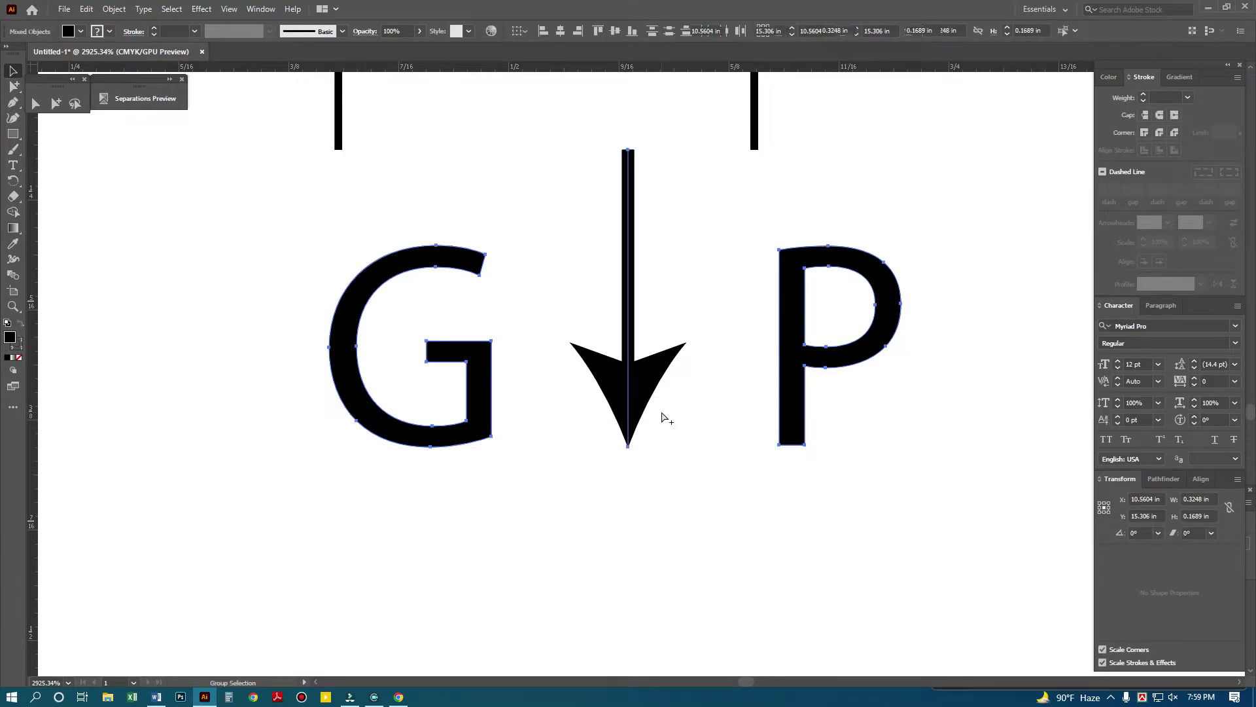
- Draw a horizontal line about 6.27 in long, extending left from the G P mark below the page frames
left_click(631, 330, "ctrl+alt")
left_click(631, 331, "ctrl+alt")
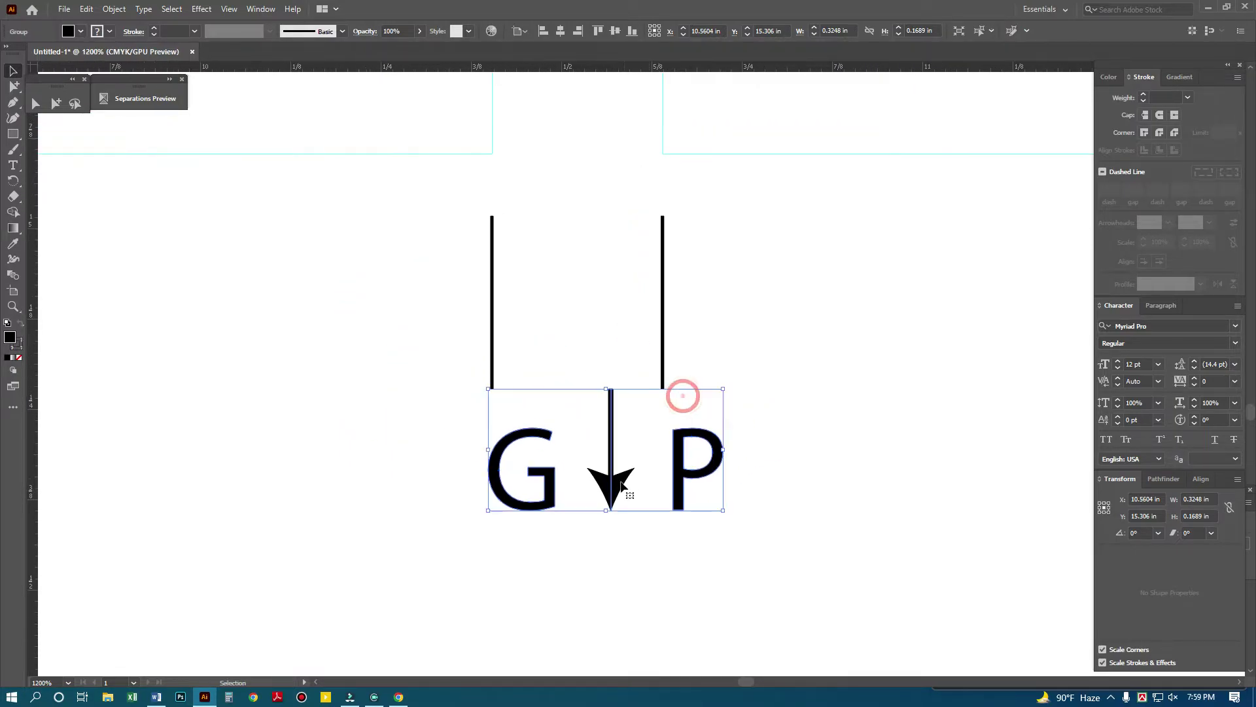
left_click(624, 419, "ctrl+alt")
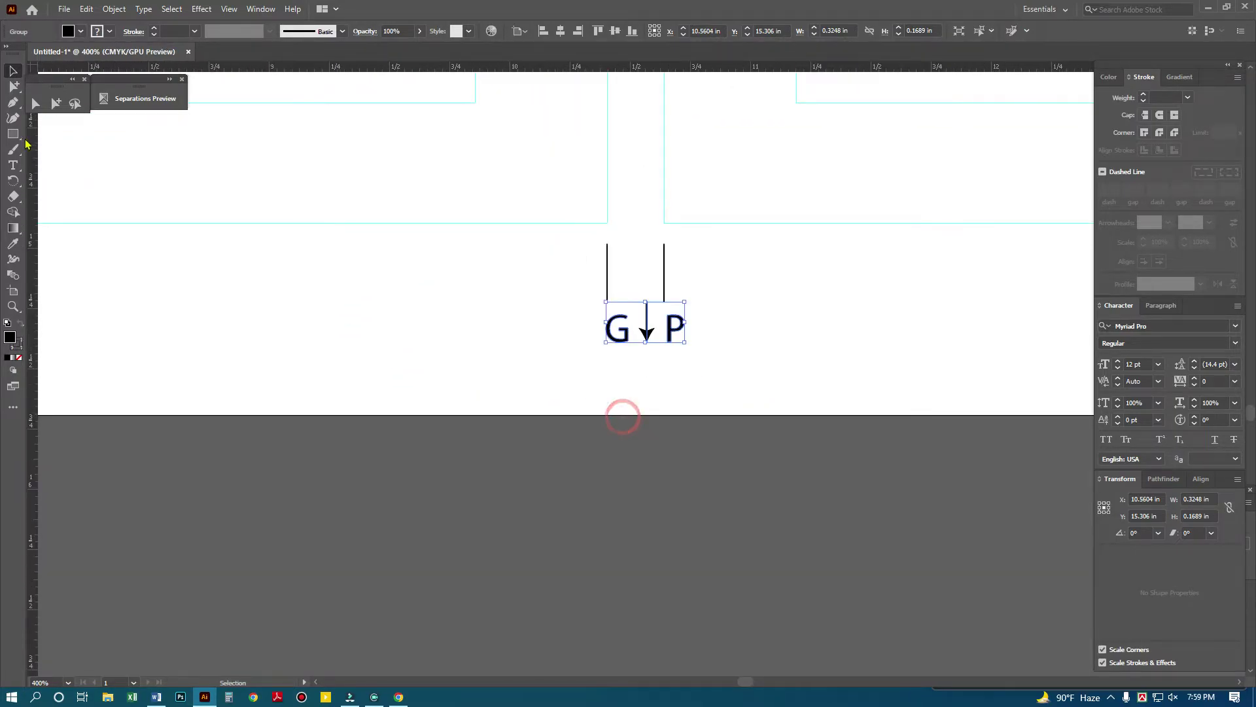
left_click(536, 347, "ctrl+alt")
left_click(536, 347, "ctrl+alt")
left_click(656, 371, "ctrl+alt")
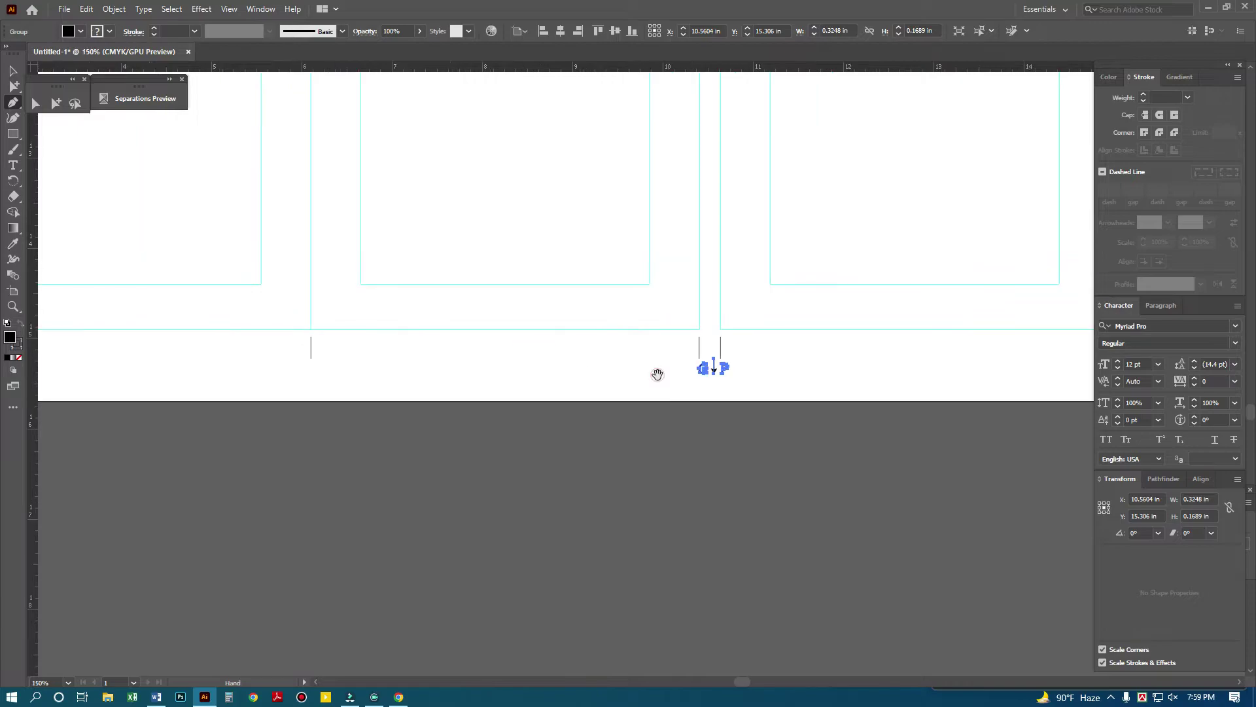
left_click(684, 373)
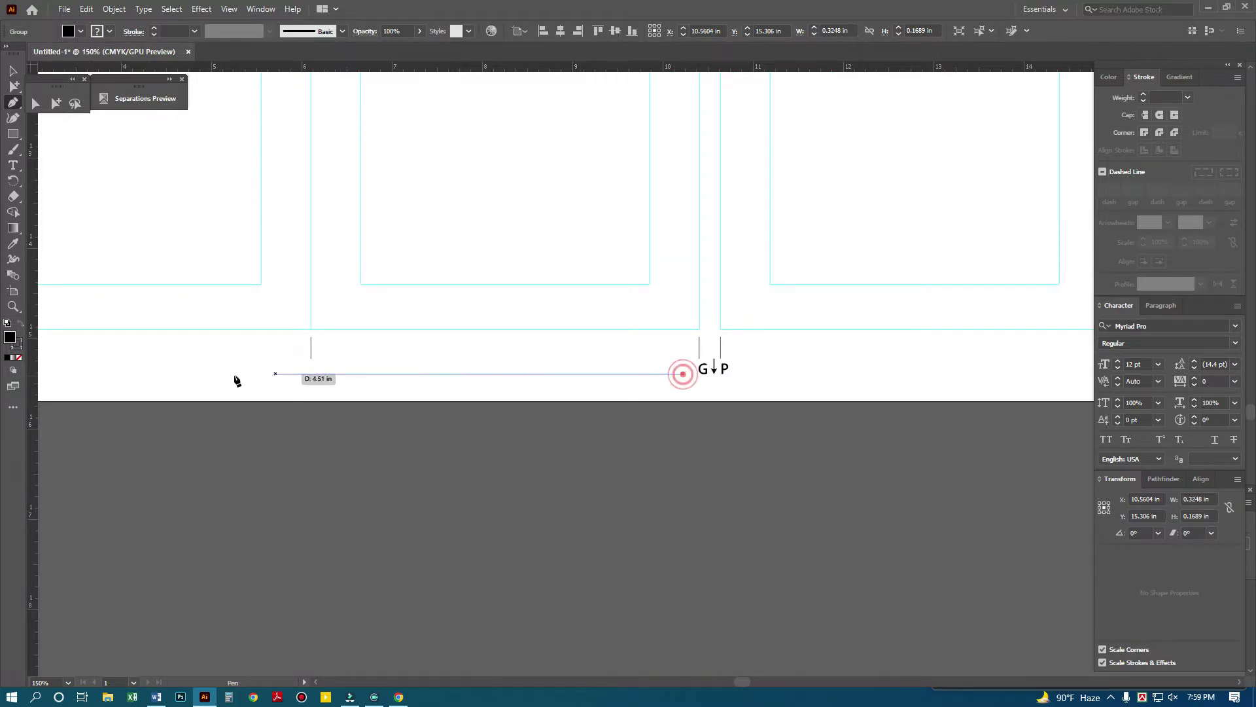
left_click(117, 374)
- Set the stroke of the horizontal line left of the G P mark to 0.5 pt
left_click(548, 387, "ctrl+alt")
left_click(449, 390)
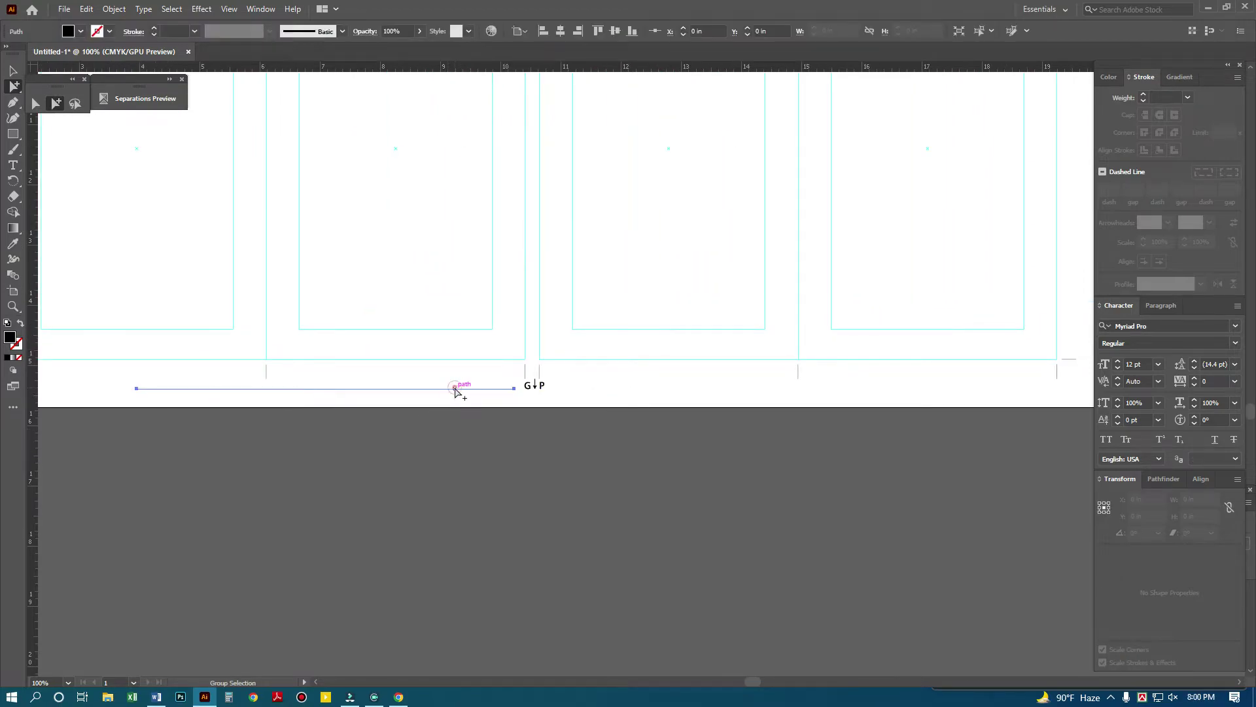
left_click(455, 386, "ctrl")
left_click(177, 29)
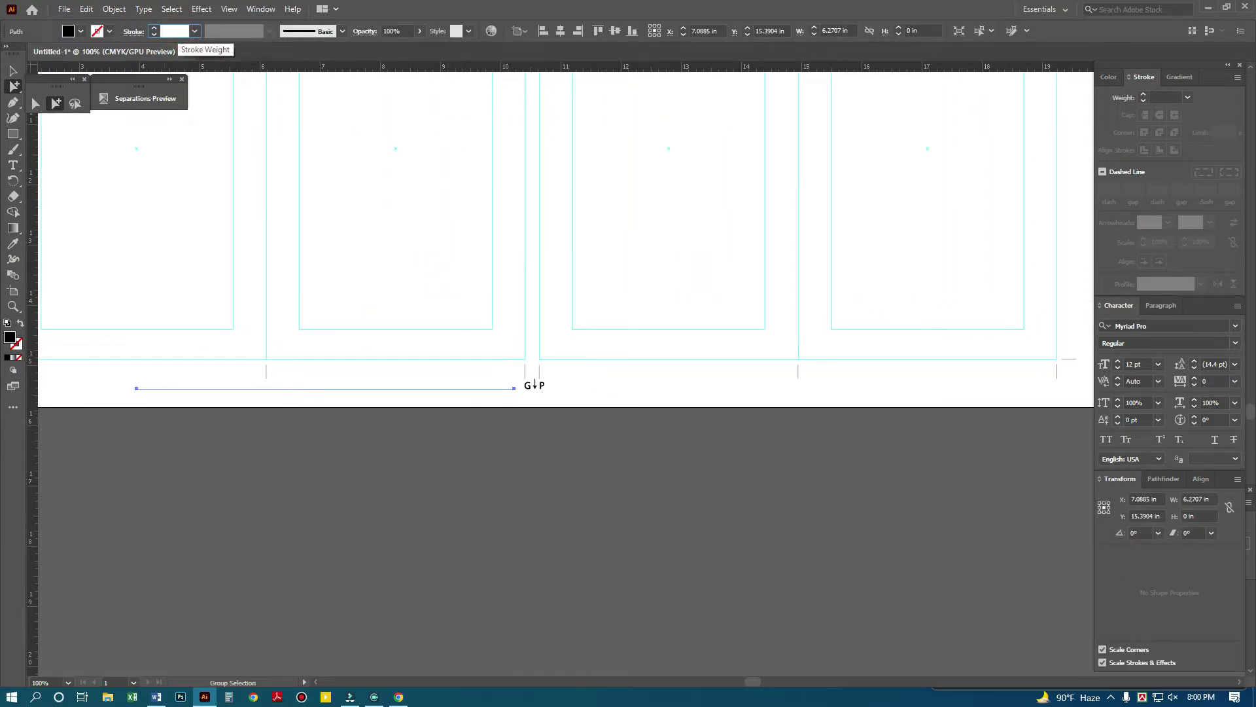
type(".5")
key("Return")
left_click(462, 439)
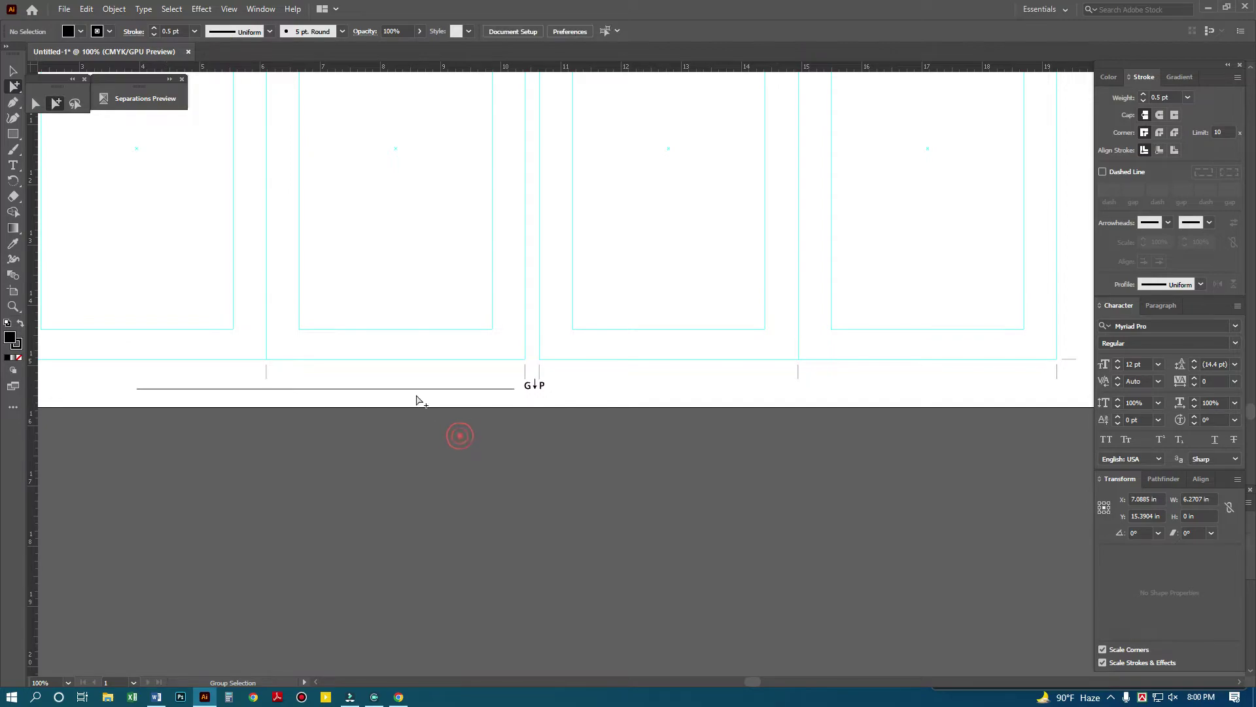
- Copy the horizontal line to the right side of the G P mark at the same height
left_click_drag(414, 389, 826, 390, "alt")
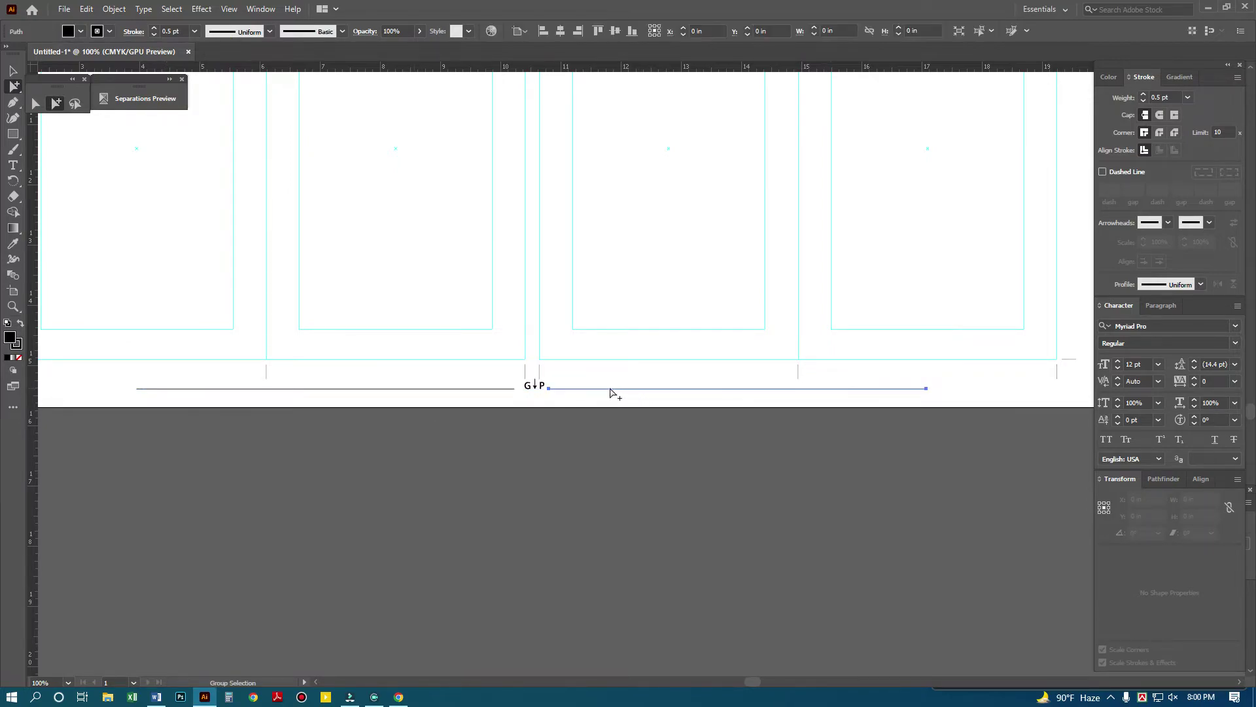
left_click(583, 387)
key("z")
left_click_drag(600, 420, 568, 406)
- Try to group the two horizontal lines with the G P mark
left_click_drag(943, 466, 581, 415)
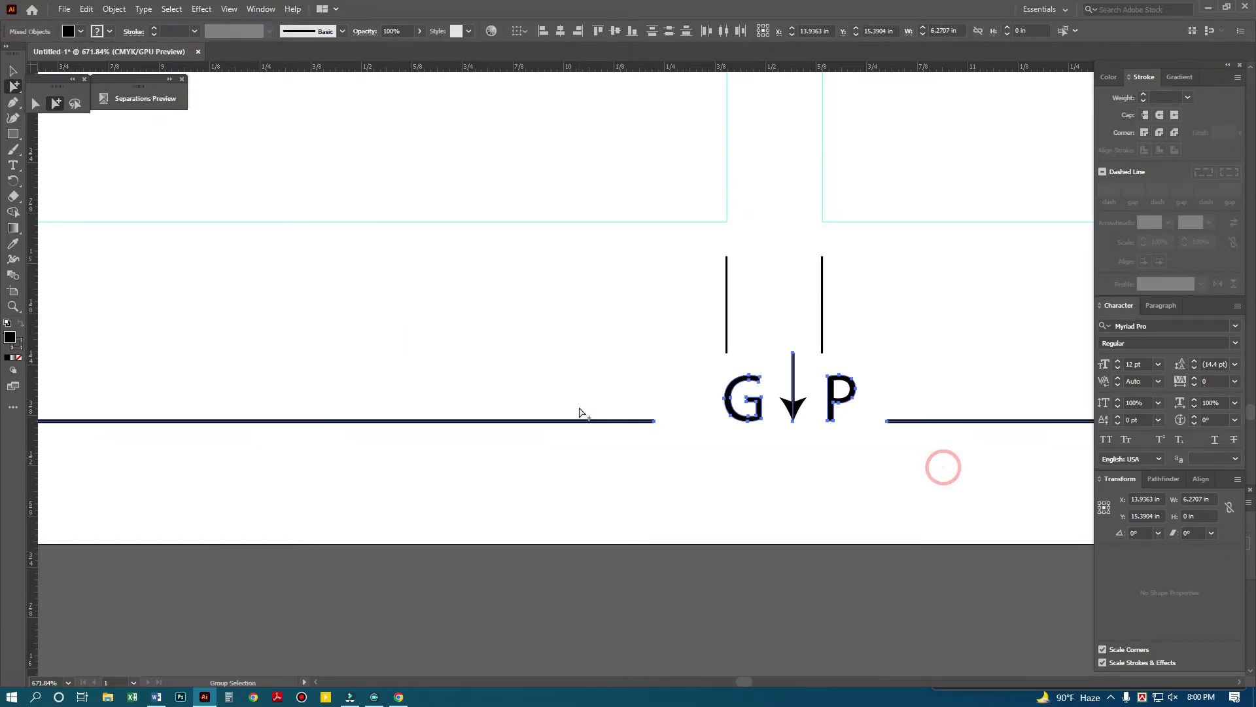
key("ctrl+g")
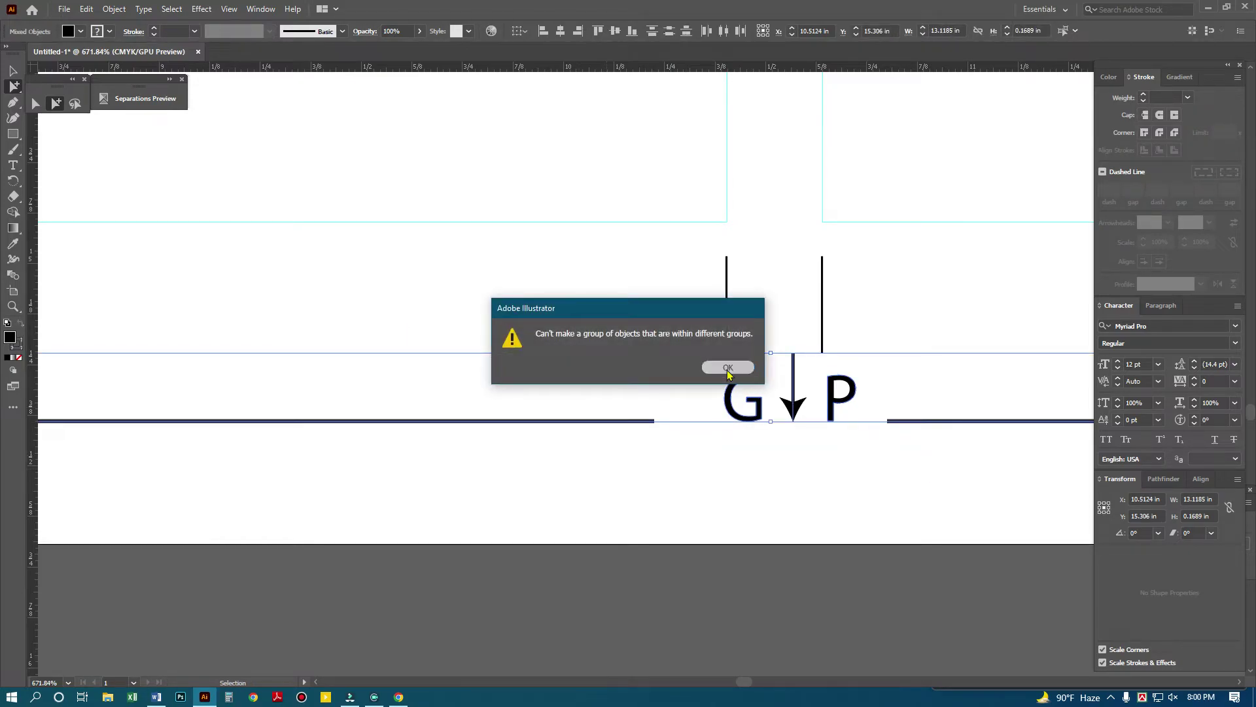
left_click(725, 369)
- Expand the appearance of the selected G P mark, its arrow and the horizontal lines
left_click_drag(917, 451, 619, 390)
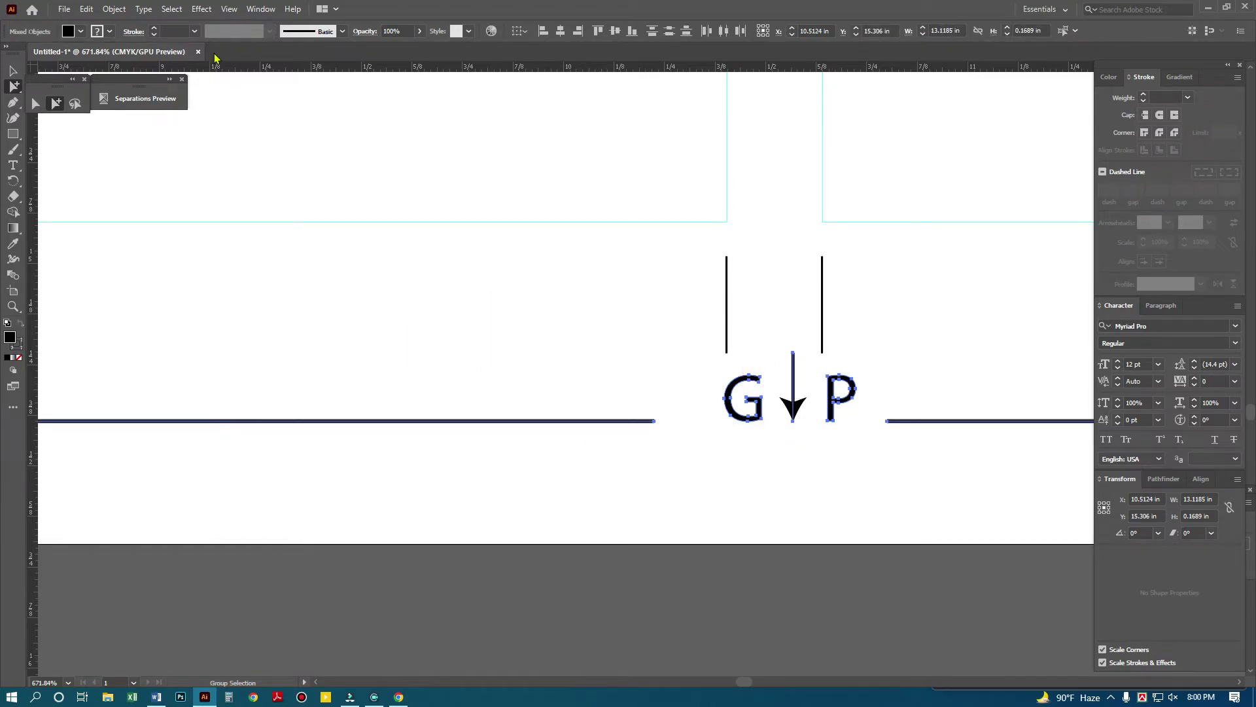
left_click(105, 9)
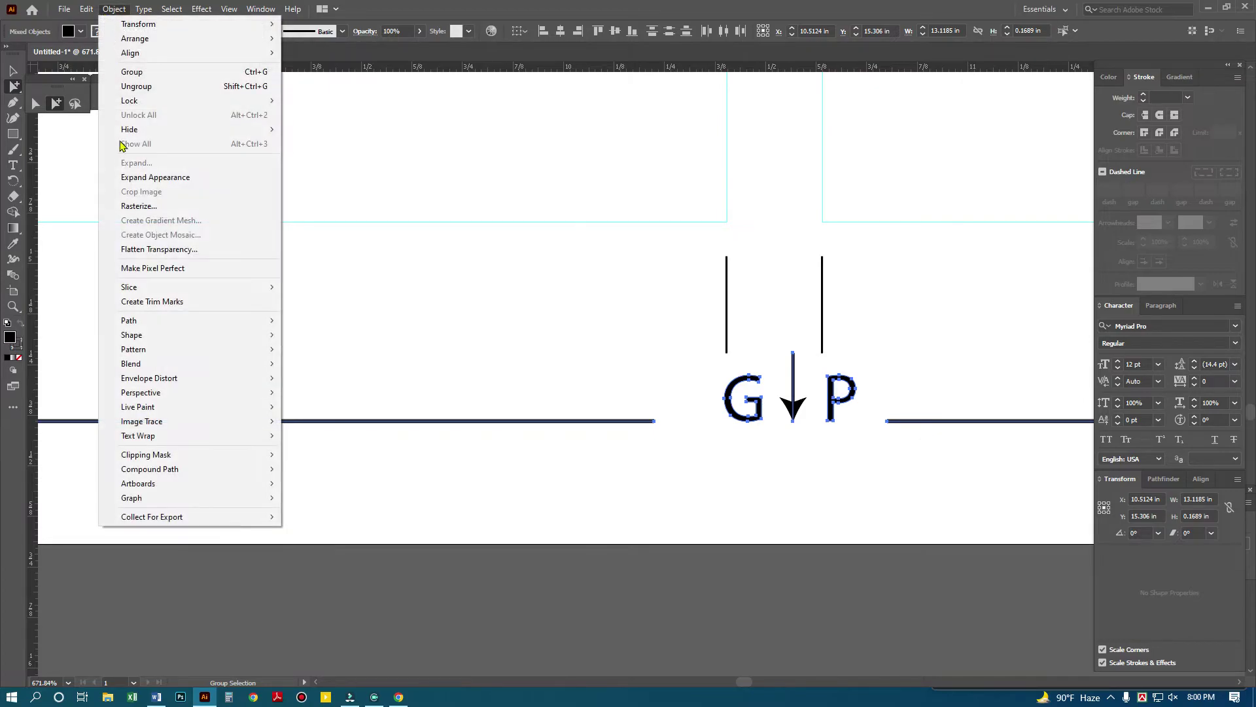
left_click(144, 178)
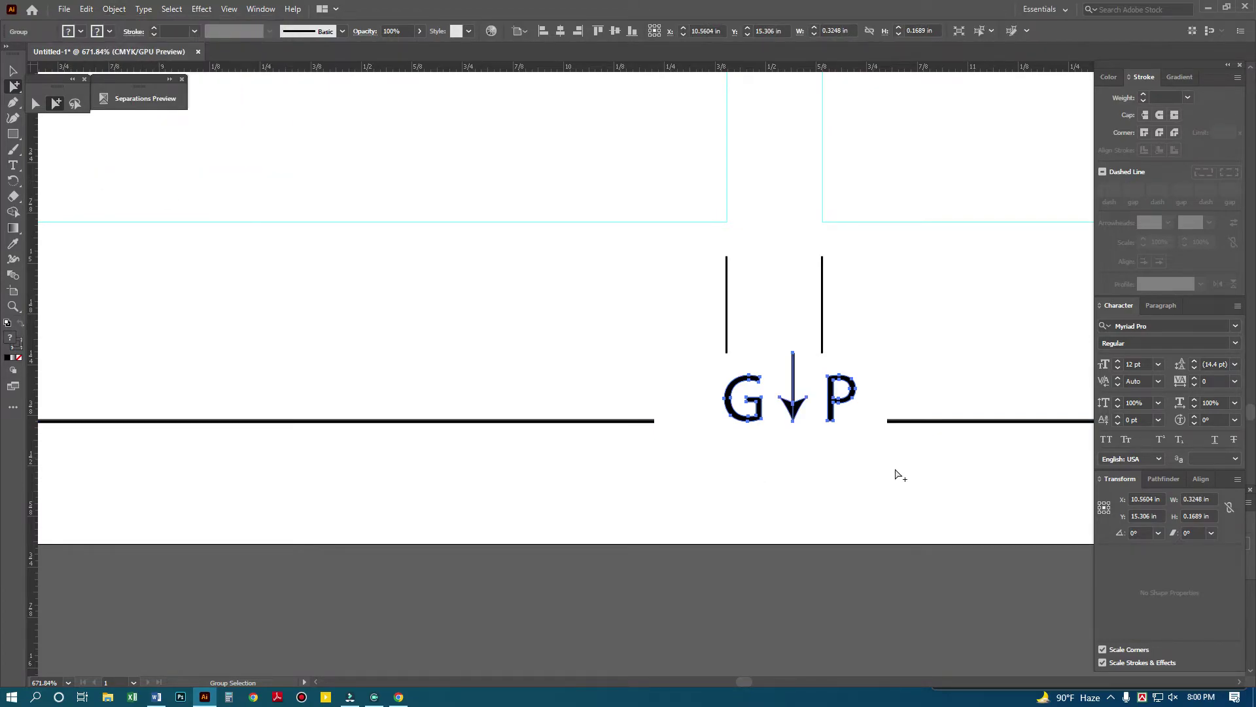
- Move the G P mark together with both horizontal lines up, centring the arrow between the two bottom-centre crop marks
left_click_drag(934, 449, 626, 402)
key("v")
left_click(623, 402)
key("ctrl+minus")
left_click_drag(646, 328, 489, 301)
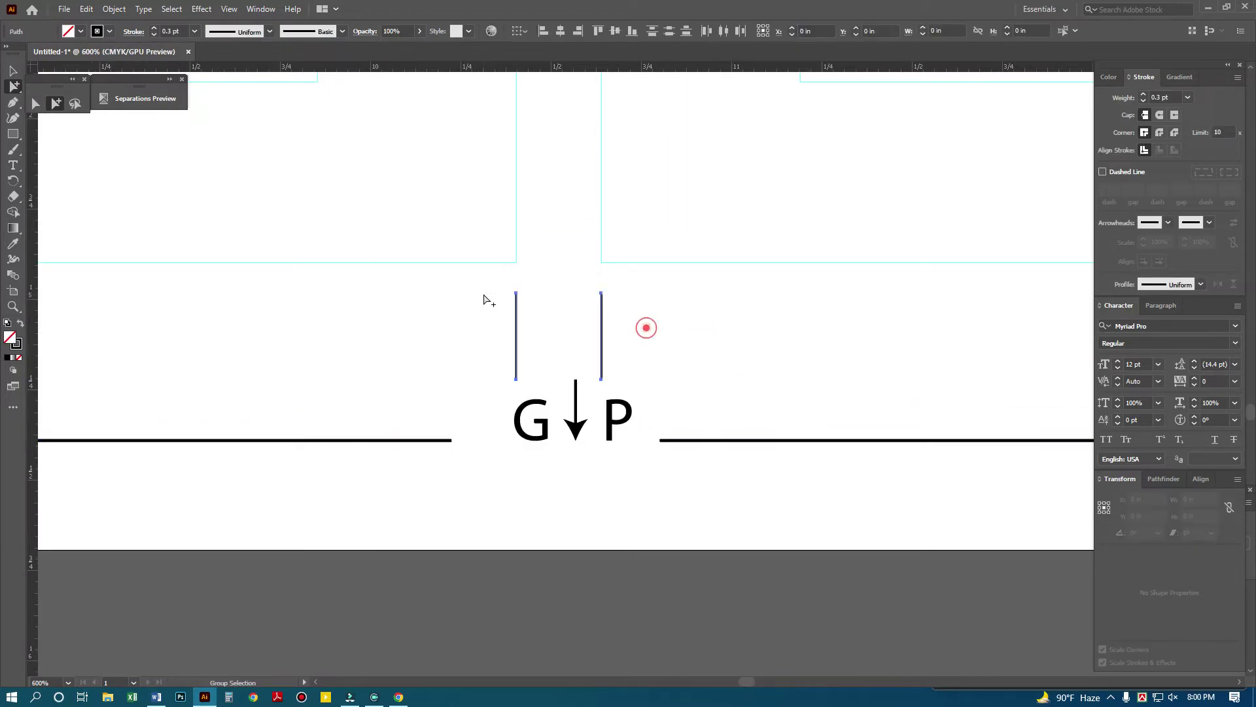
left_click(411, 225)
left_click(574, 422)
left_click_drag(629, 242, 520, 310)
left_click_drag(574, 427, 559, 370)
left_click(569, 404)
- Select all the page frames, crop marks, horizontal lines and the G P mark on the artboard and group them
left_click(590, 338, "alt")
left_click(724, 326, "alt")
left_click(724, 325, "alt")
left_click(725, 326, "alt")
left_click(544, 360, "alt")
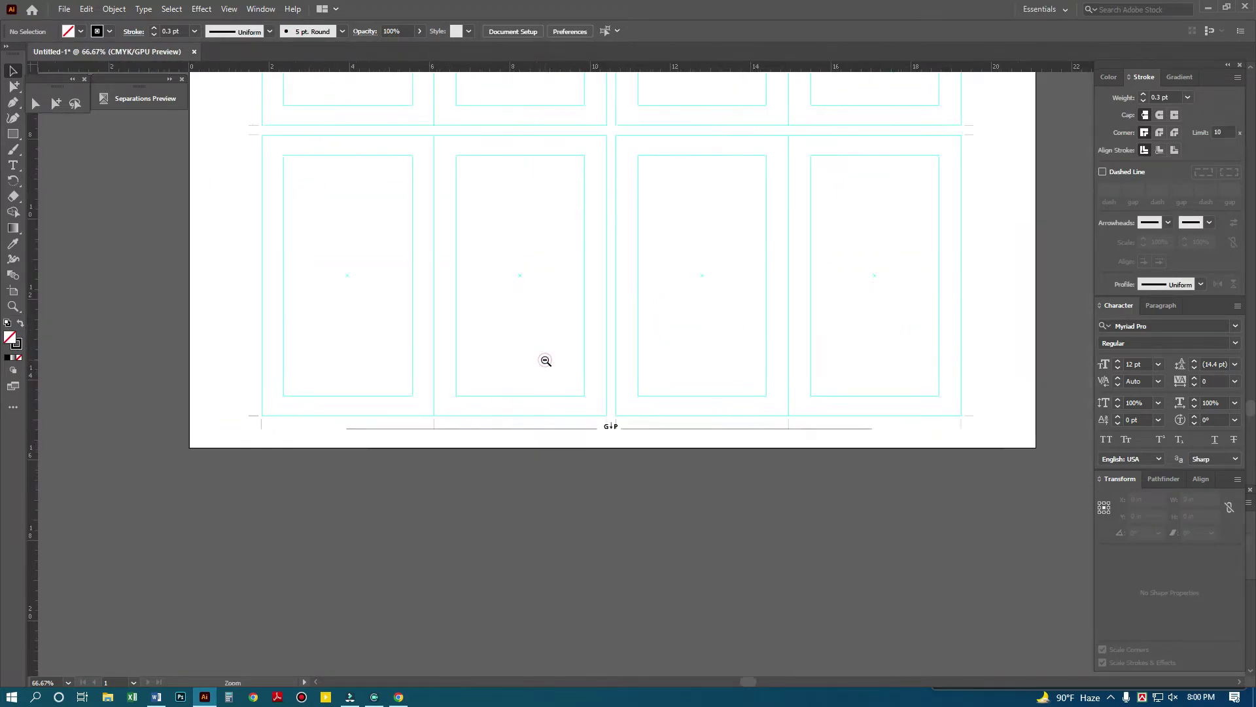
left_click(544, 356, "alt")
left_click(669, 329, "alt")
left_click(669, 328, "alt")
left_click_drag(797, 504, 432, 220)
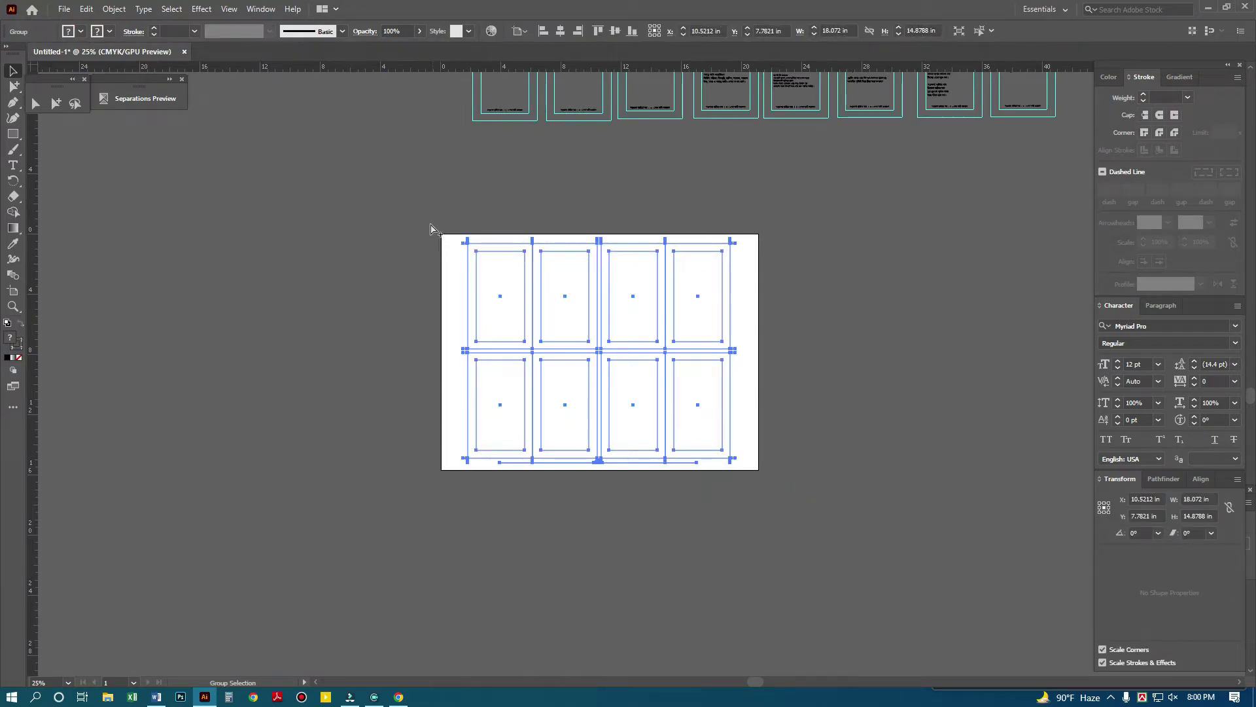
left_click_drag(580, 431, 698, 592)
key("ctrl+0")
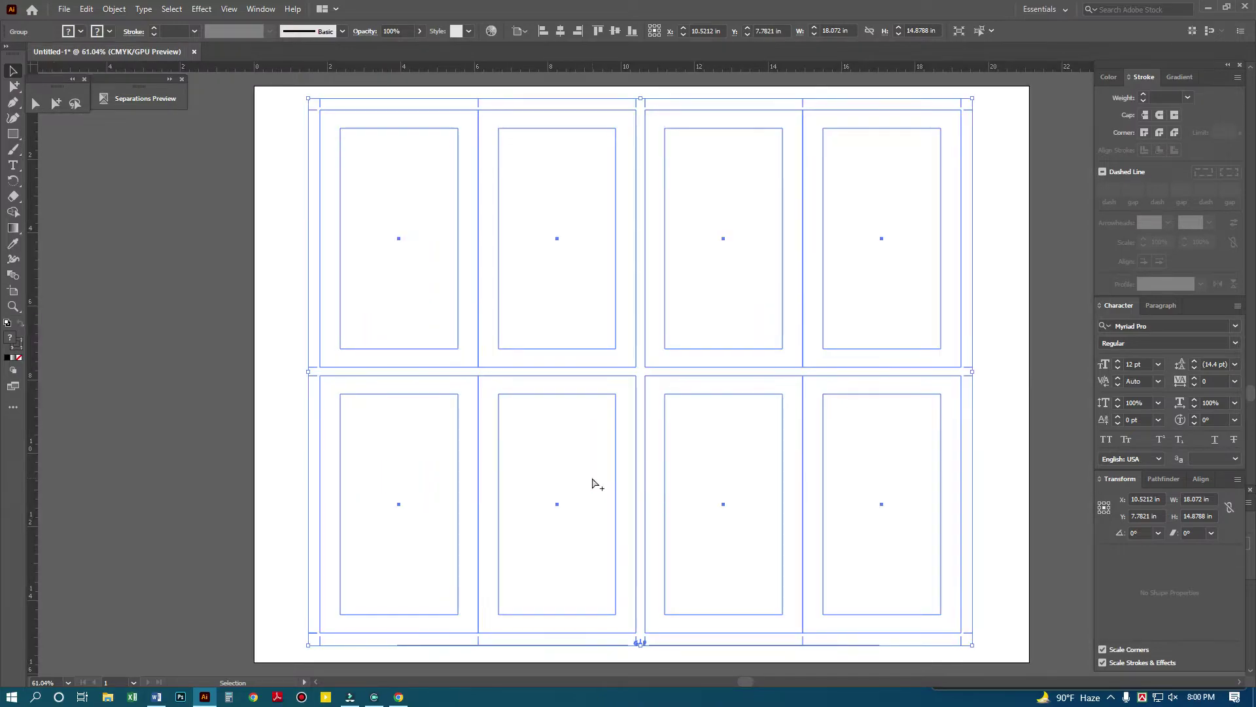
left_click(690, 379)
left_click(650, 318, "ctrl+alt")
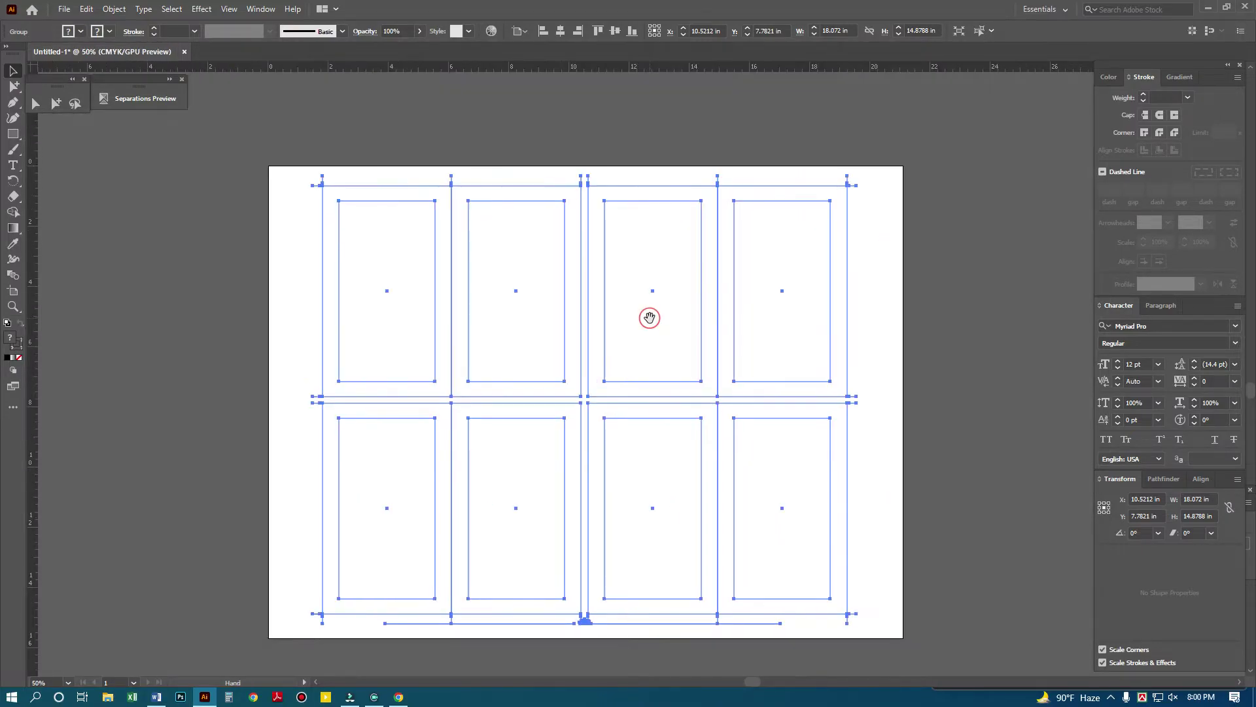
left_click(622, 129)
left_click(666, 386, "ctrl")
left_click(666, 382, "ctrl+alt")
left_click(602, 310, "ctrl+alt")
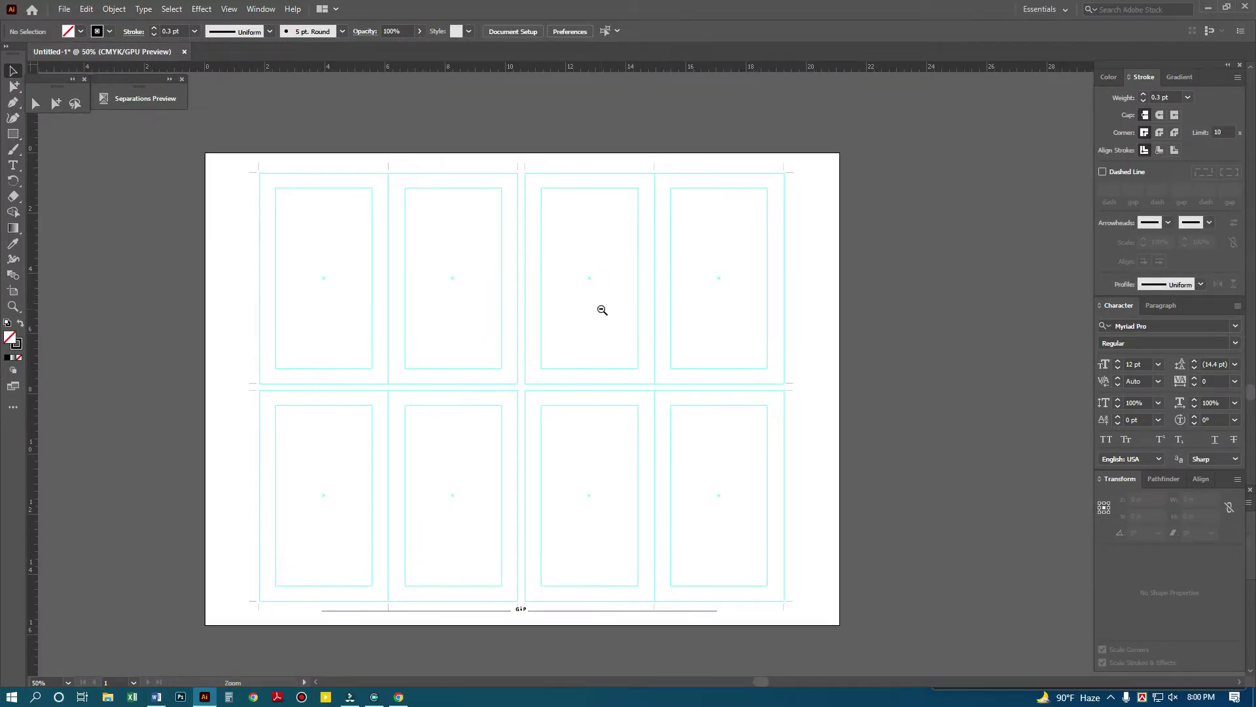
left_click_drag(708, 294, 671, 340)
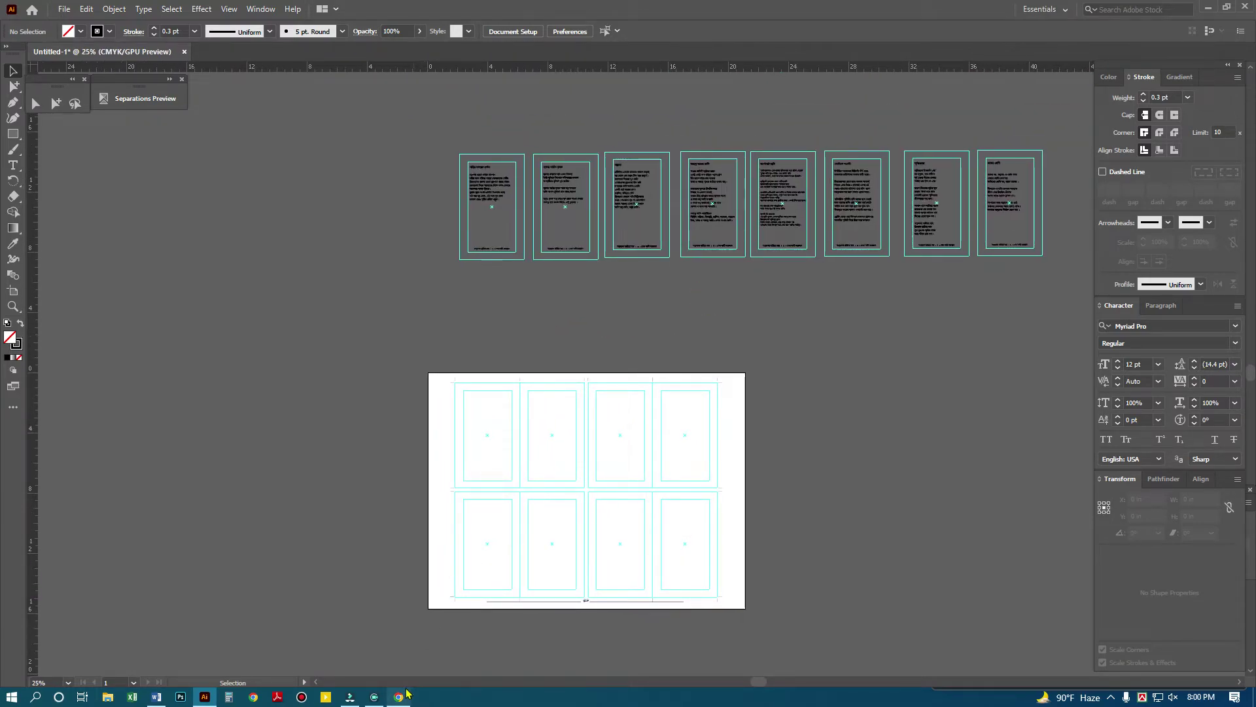
left_click(1109, 701)
right_click(1102, 674)
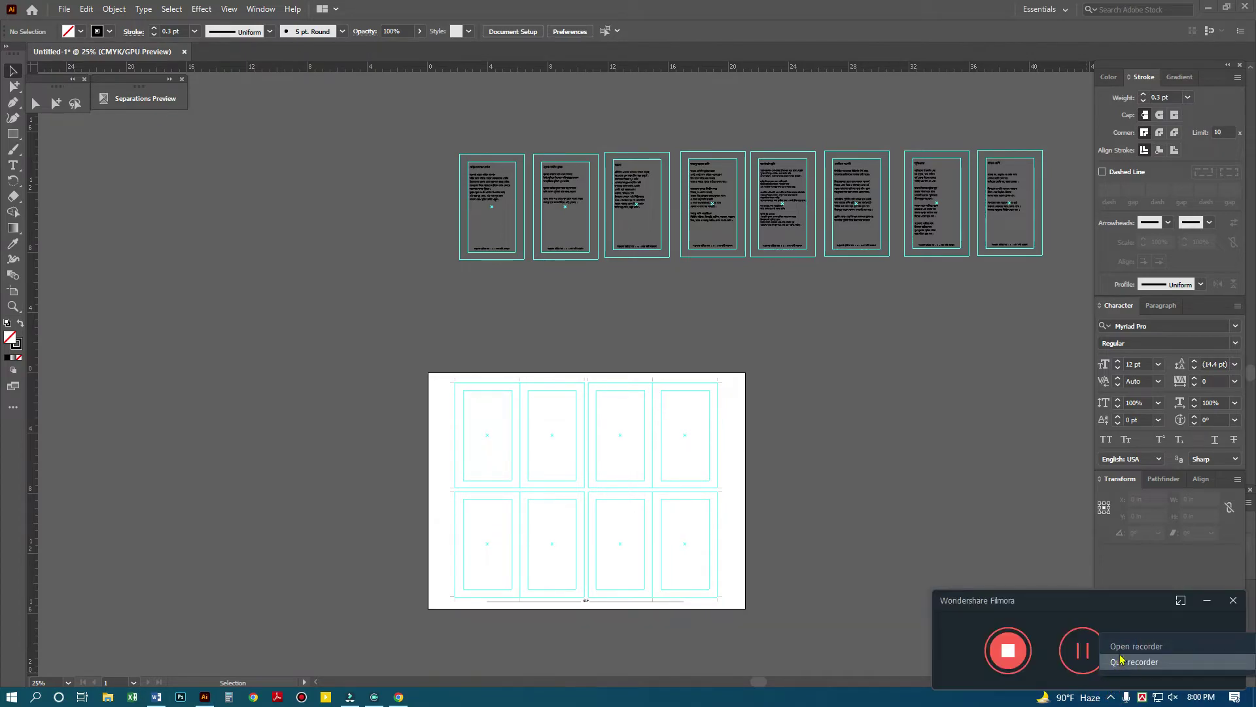
key("Escape")
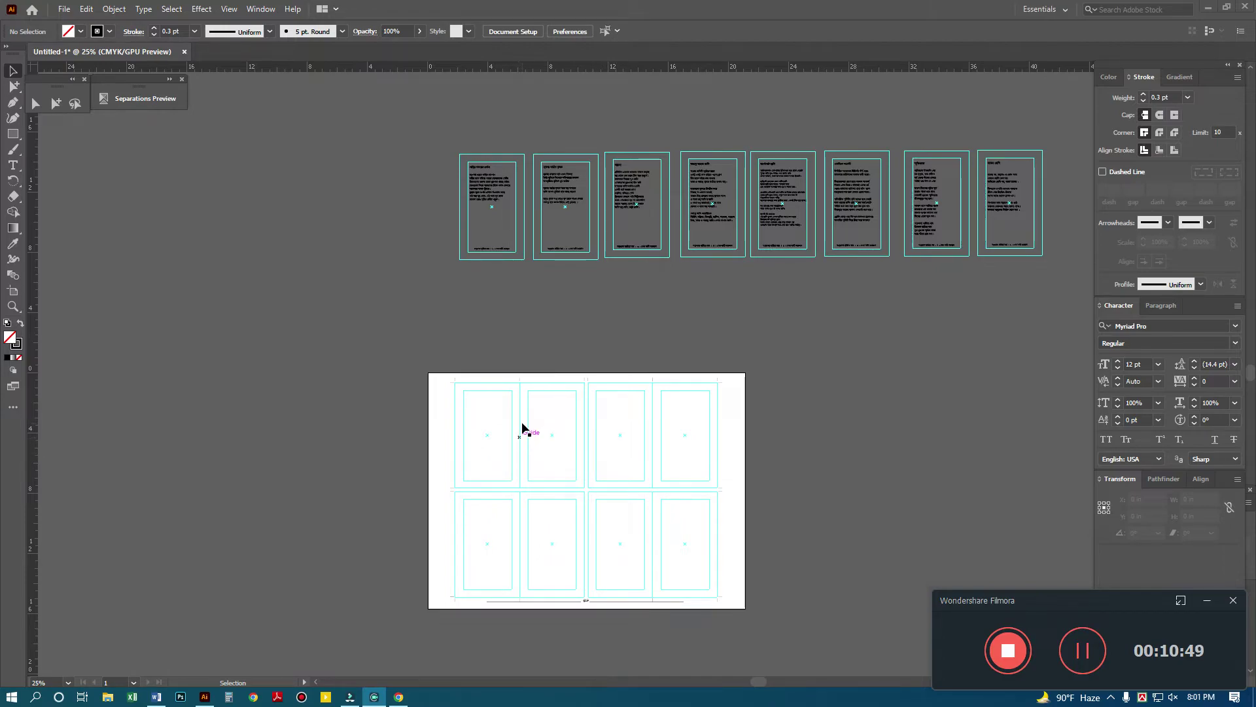
- Switch to the Word document, review the forma setting rule 01 notes, and return to Illustrator
left_click(156, 696)
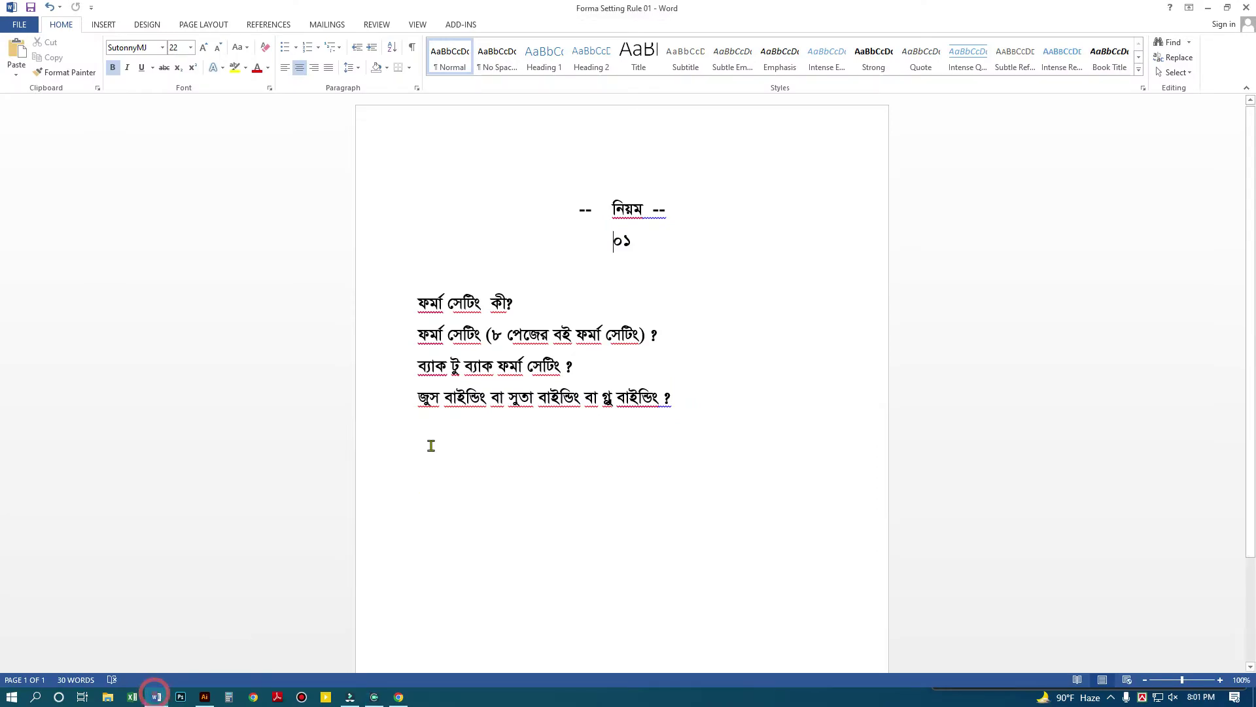
triple_click(609, 208)
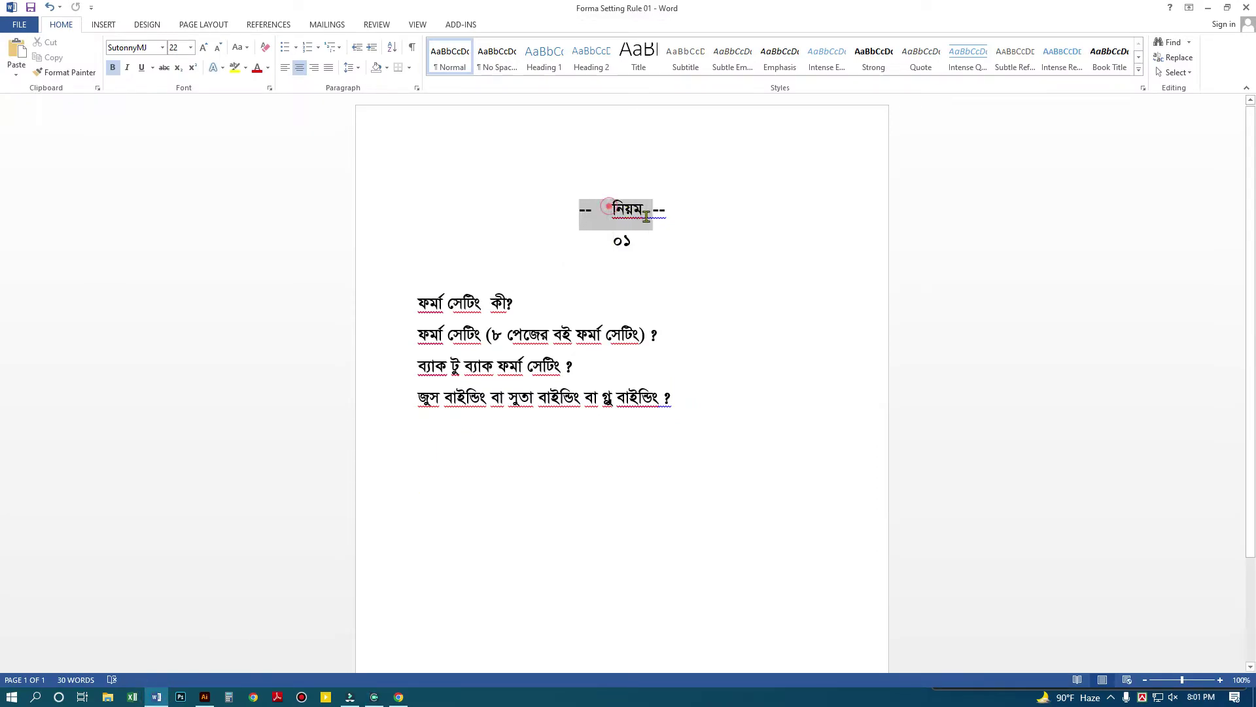
left_click(661, 247)
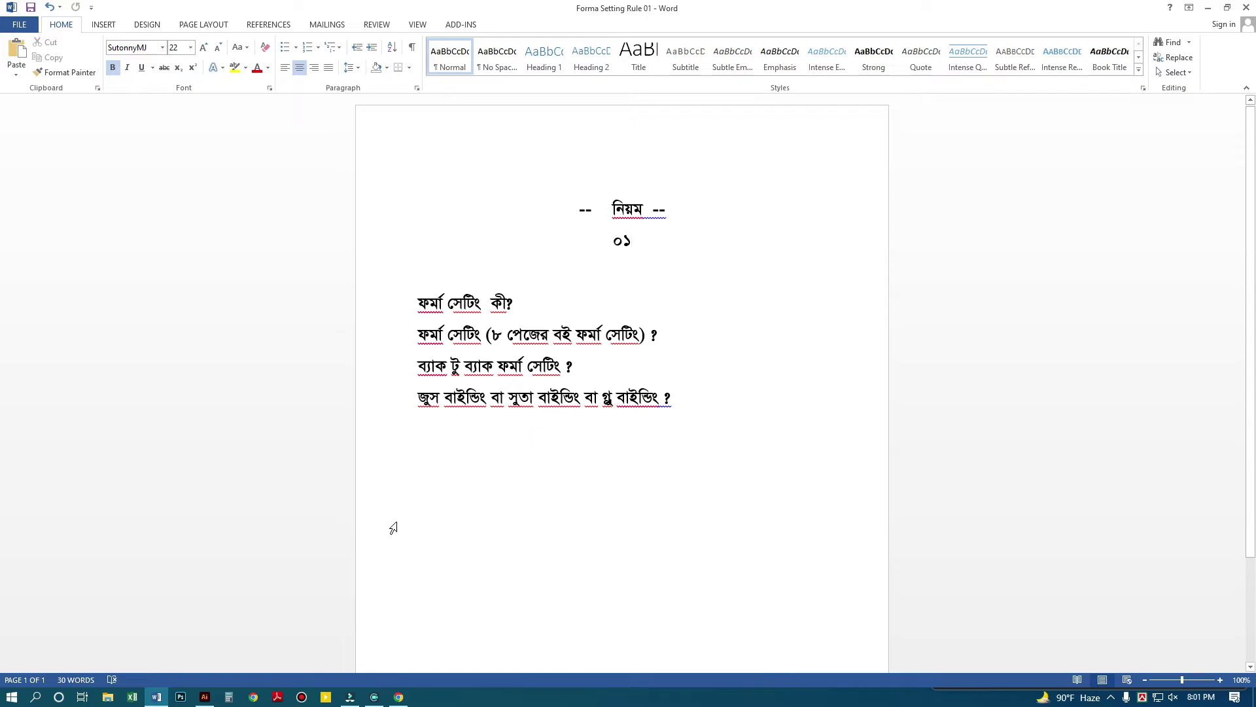
left_click(205, 697)
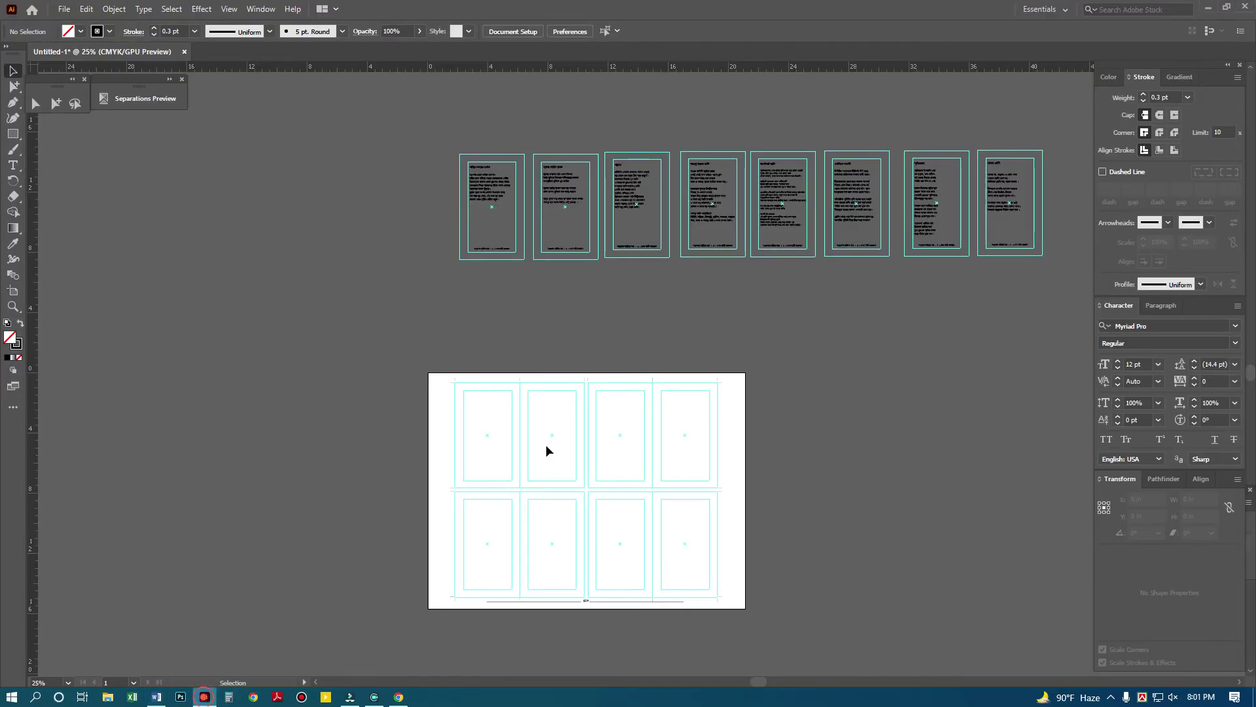
- Move the page 1 text group from above the artboard into the bottom-right page frame, aligned with its guides
left_click(599, 433)
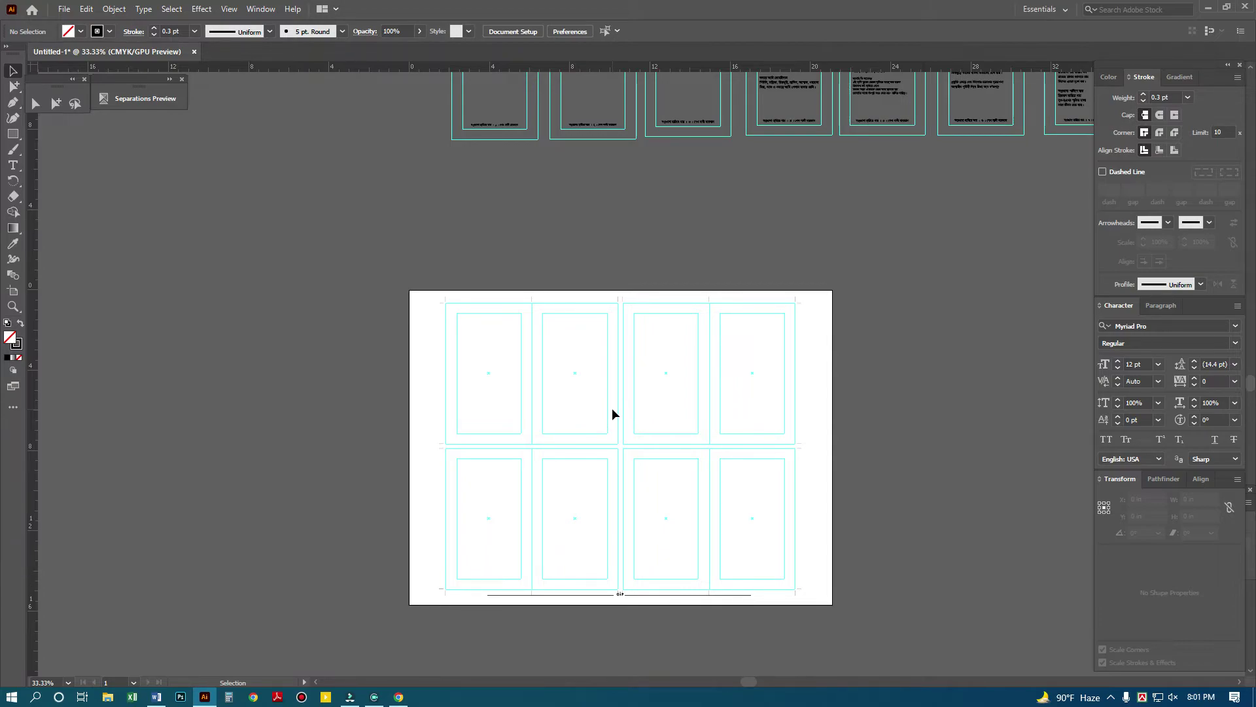
scroll(641, 392, "down", 1)
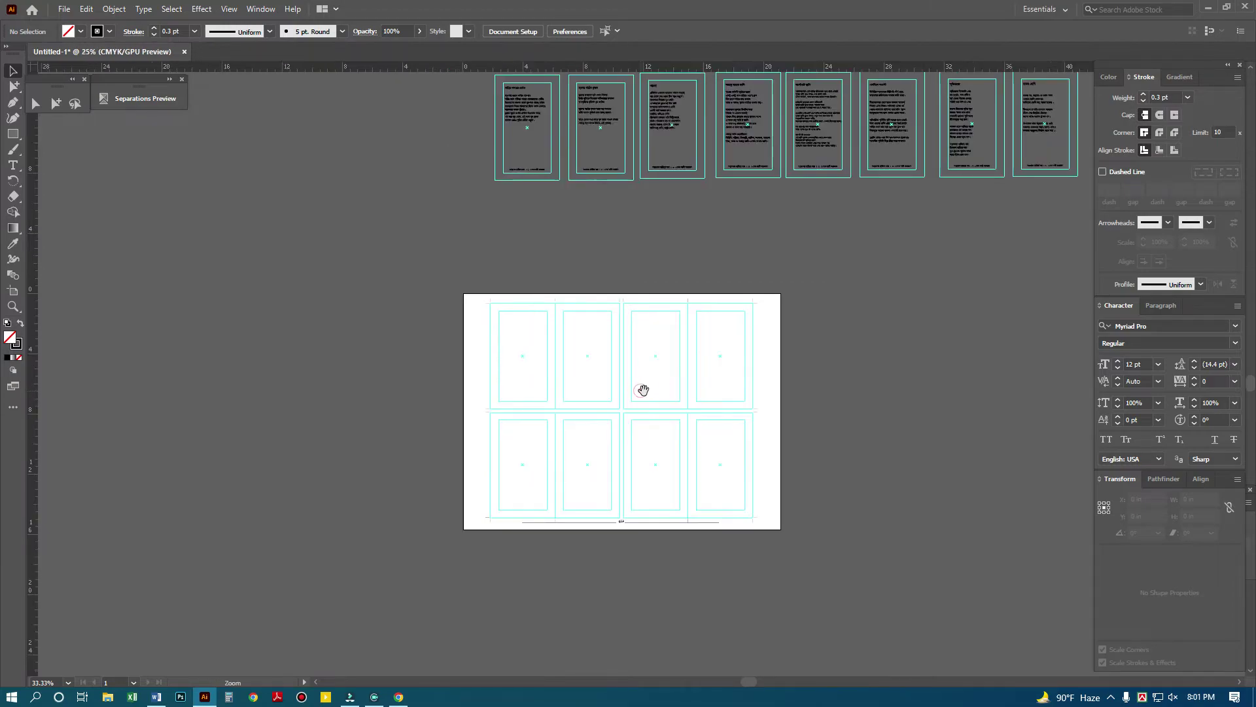
left_click_drag(665, 390, 634, 409)
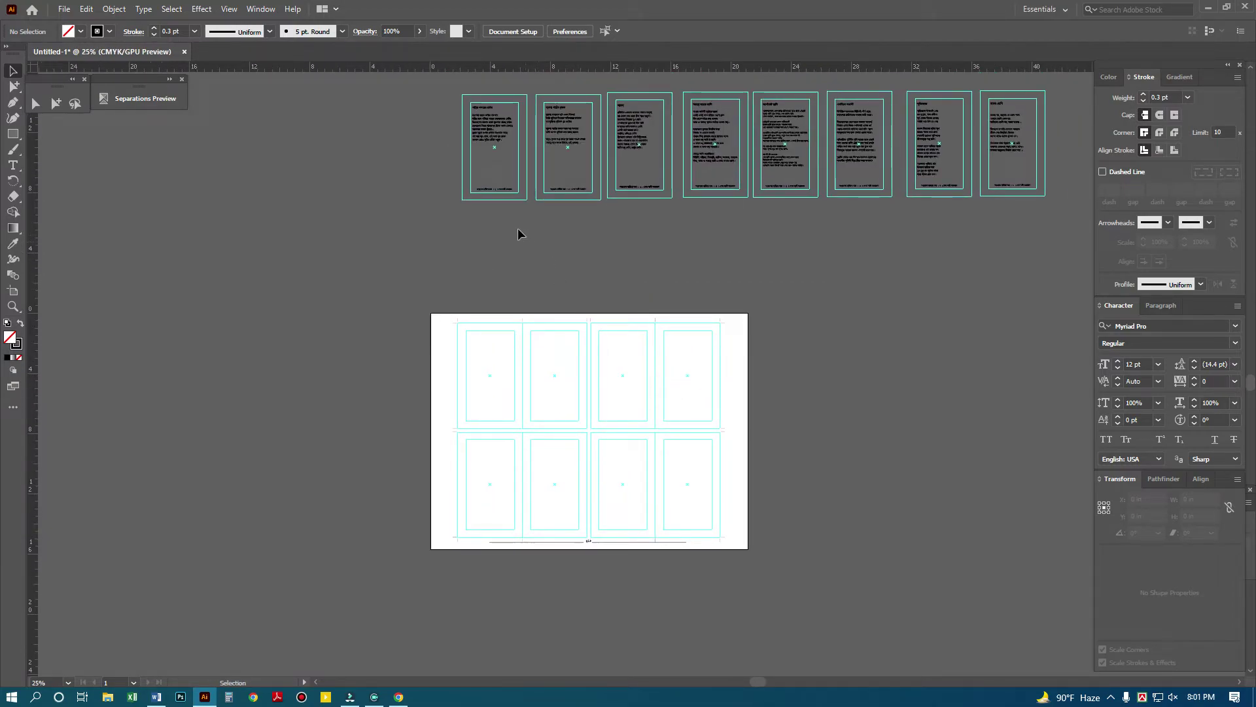
left_click_drag(509, 227, 492, 190)
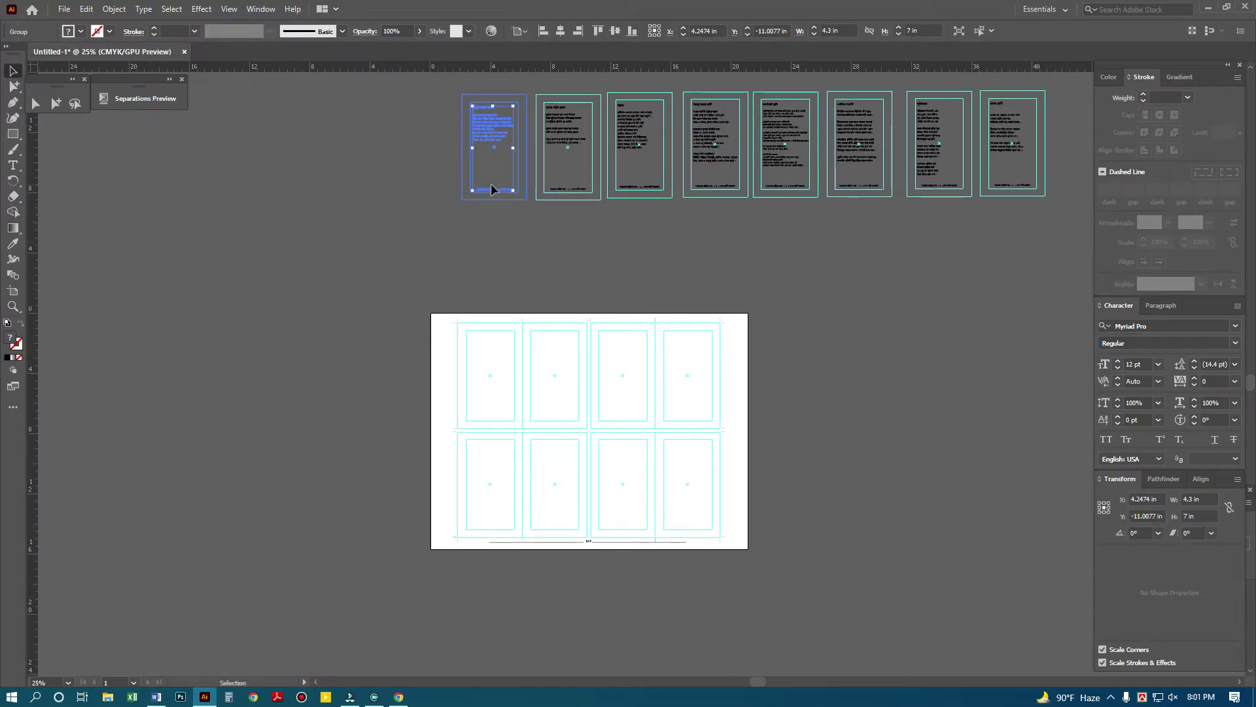
left_click(576, 272)
left_click_drag(487, 132, 596, 388)
scroll(692, 497, "up", 8)
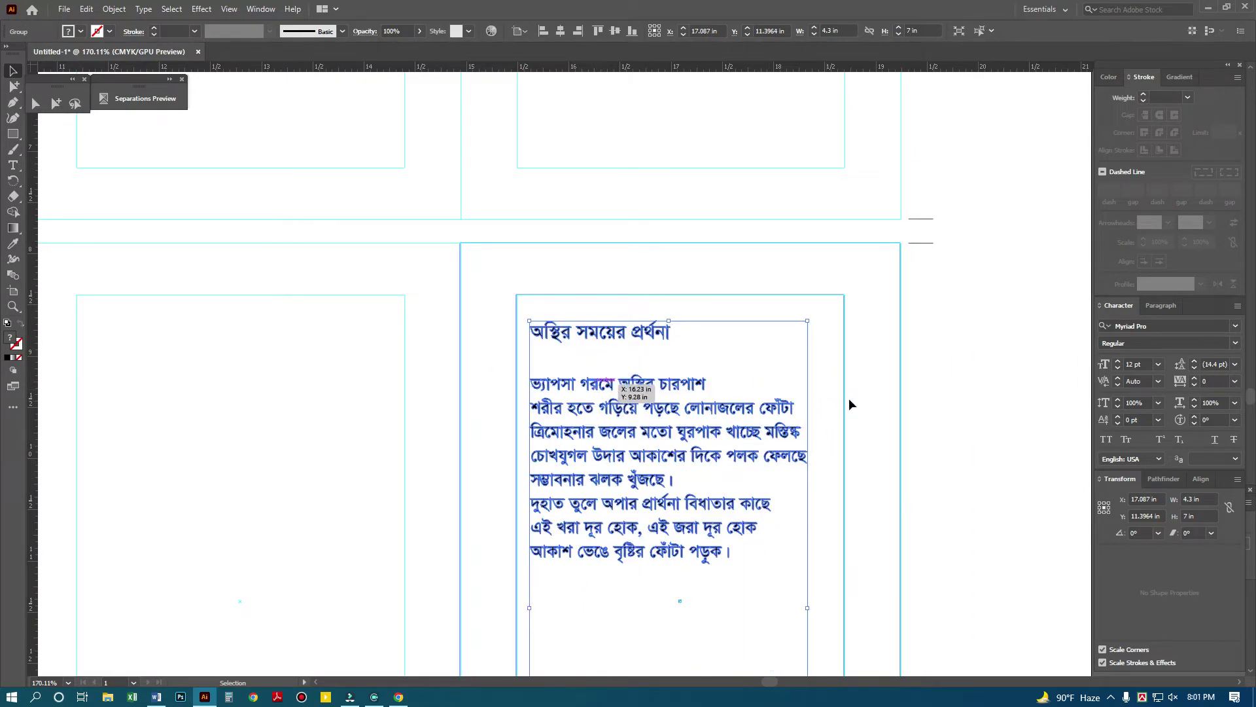
left_click(925, 395)
key("ctrl+0")
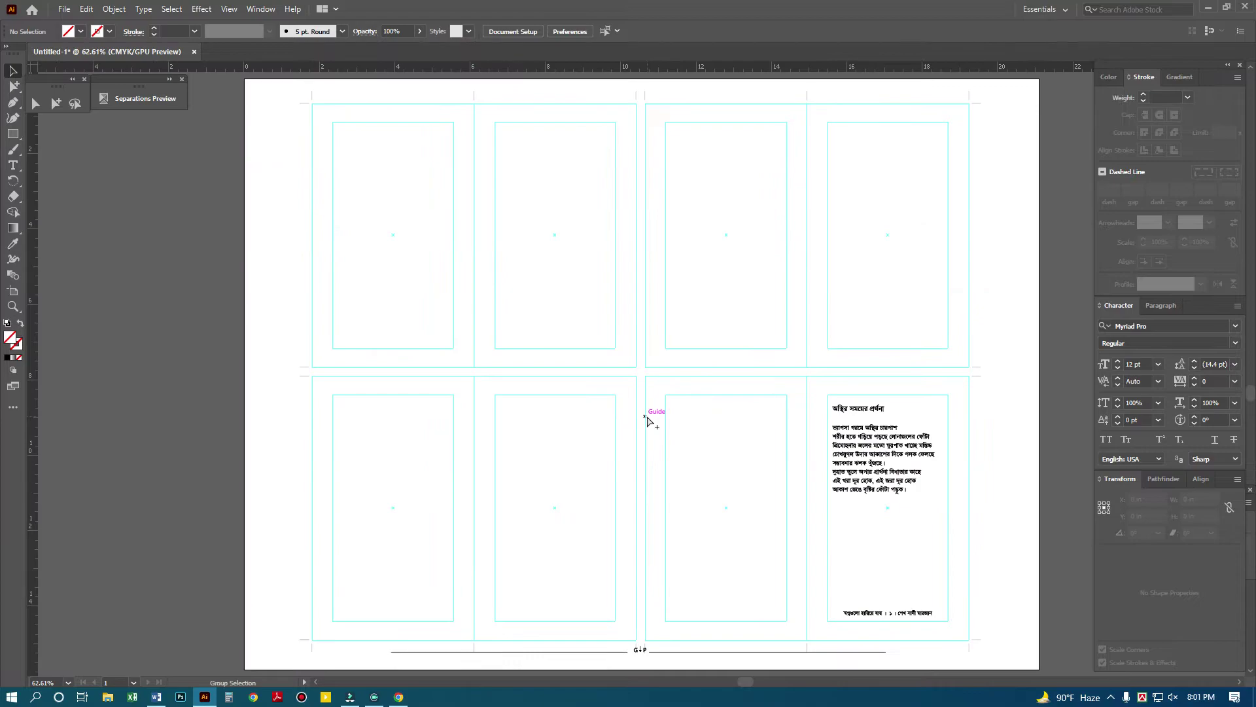
left_click(799, 558)
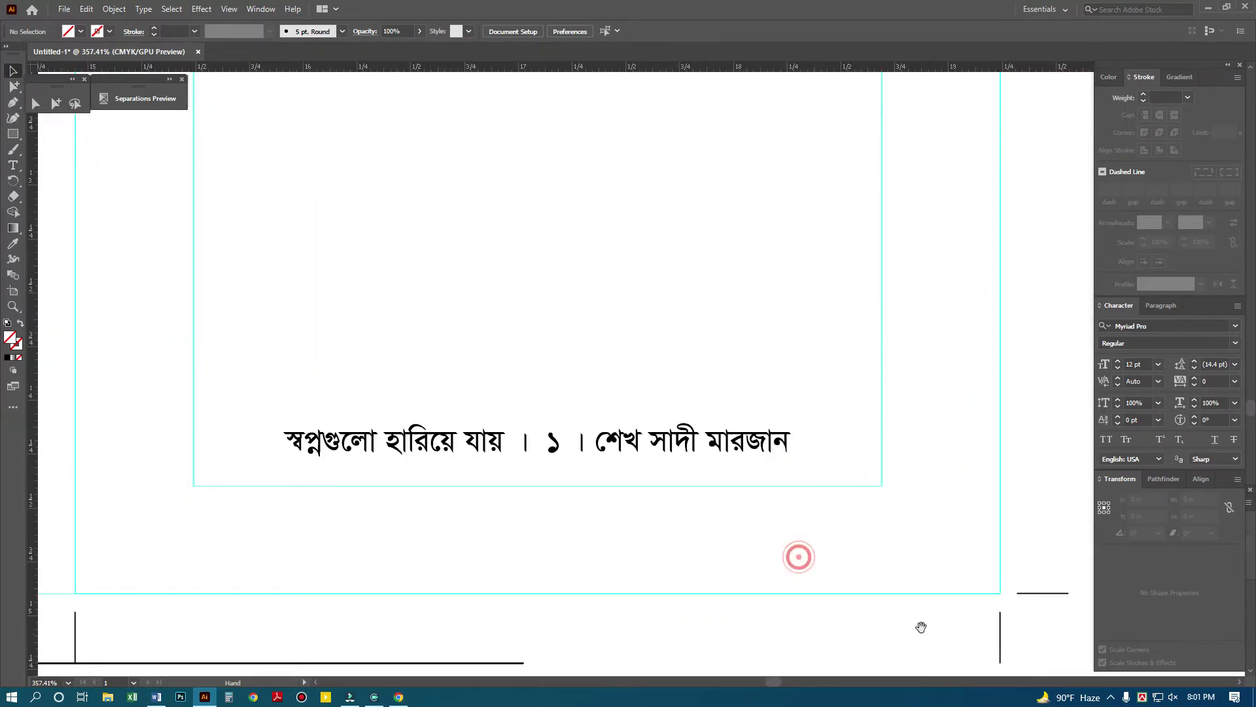
key("ctrl+0")
- Move the page 2 group into the bottom-left page frame of the forma and align it exactly with the frame's guides
left_click(768, 426, "alt")
left_click(768, 426, "alt")
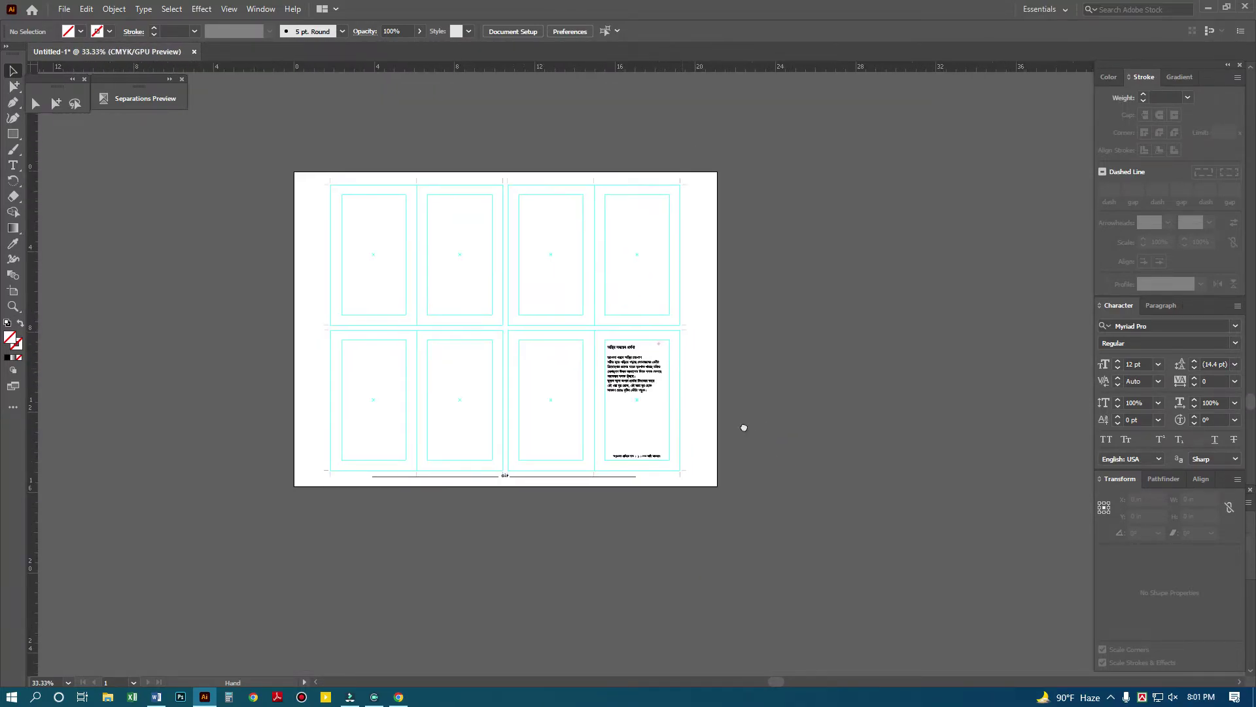
left_click(743, 426, "alt")
left_click(685, 326)
left_click_drag(550, 139, 466, 476)
left_click_drag(409, 401, 548, 431)
key("ctrl+0")
key("ctrl+minus")
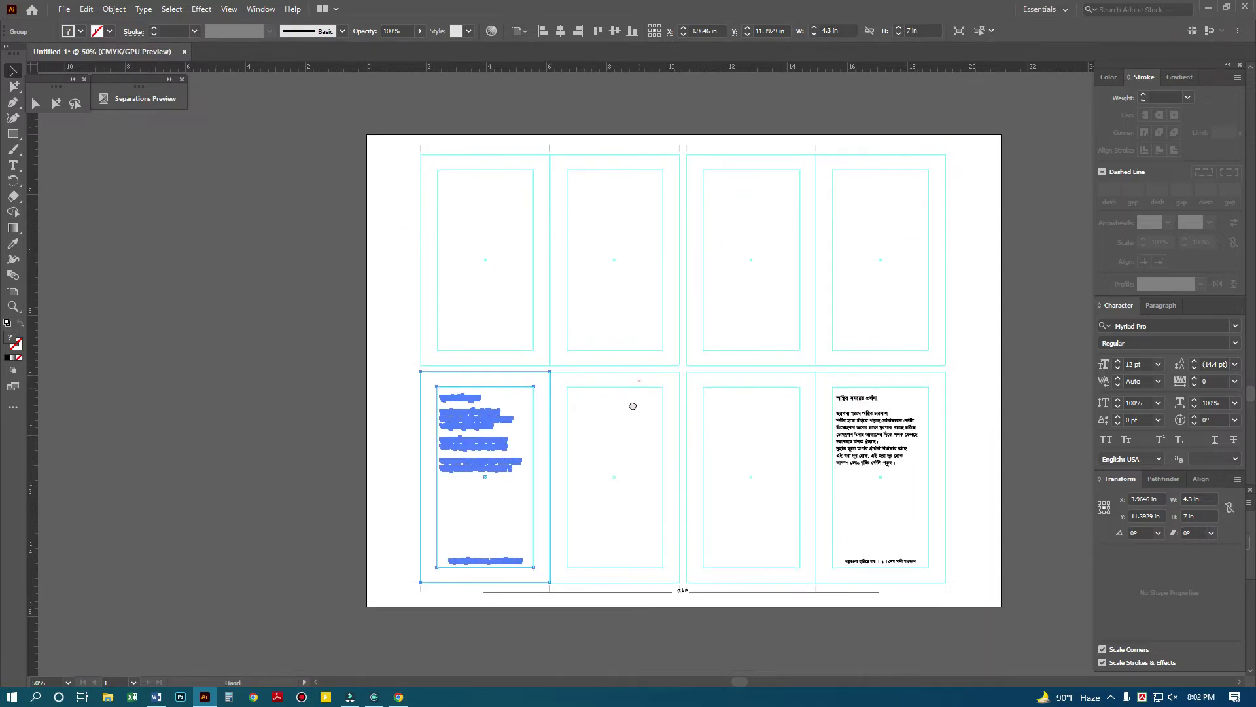
key("ctrl+minus")
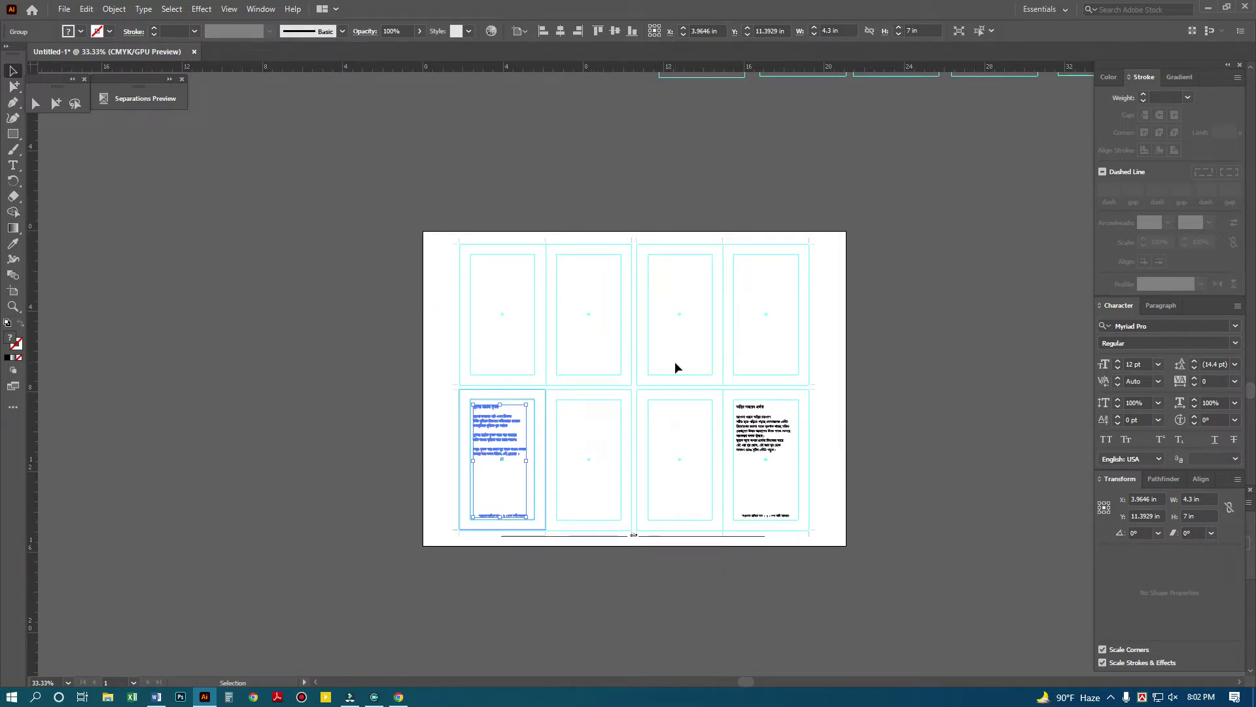
- Move the six remaining page groups together so they sit directly above the artboard
left_click(681, 348, "ctrl")
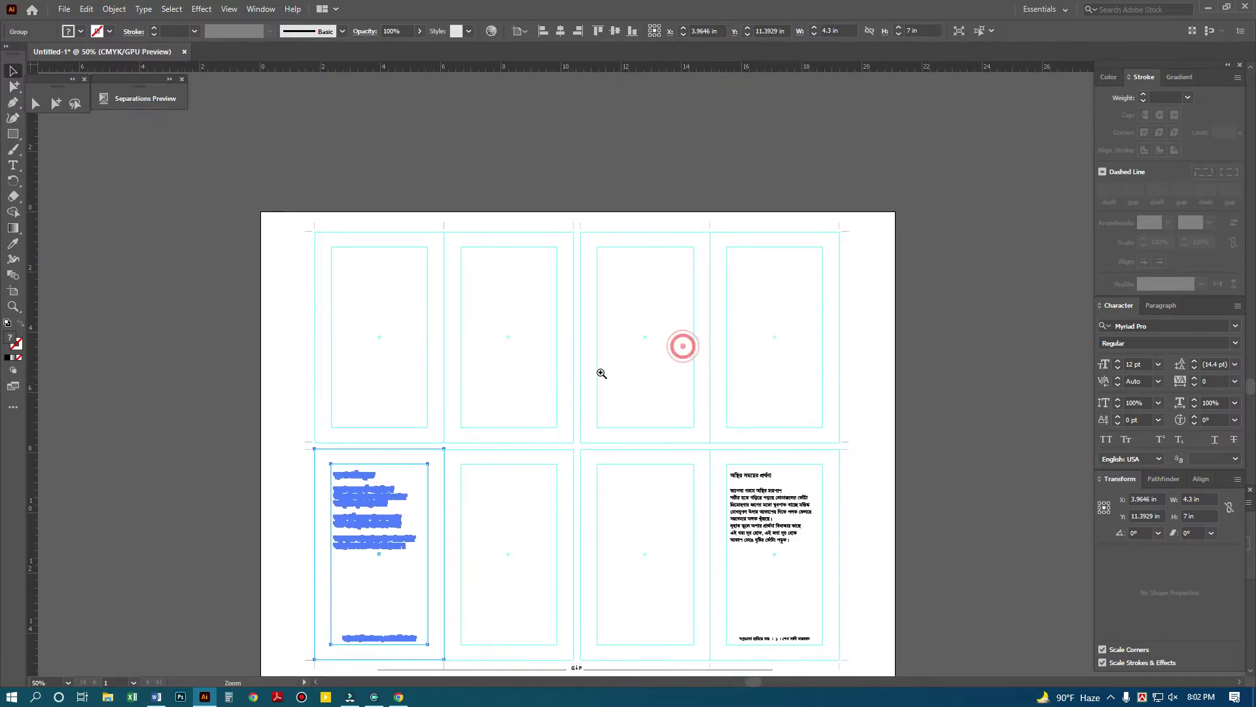
left_click(601, 374, "ctrl+alt")
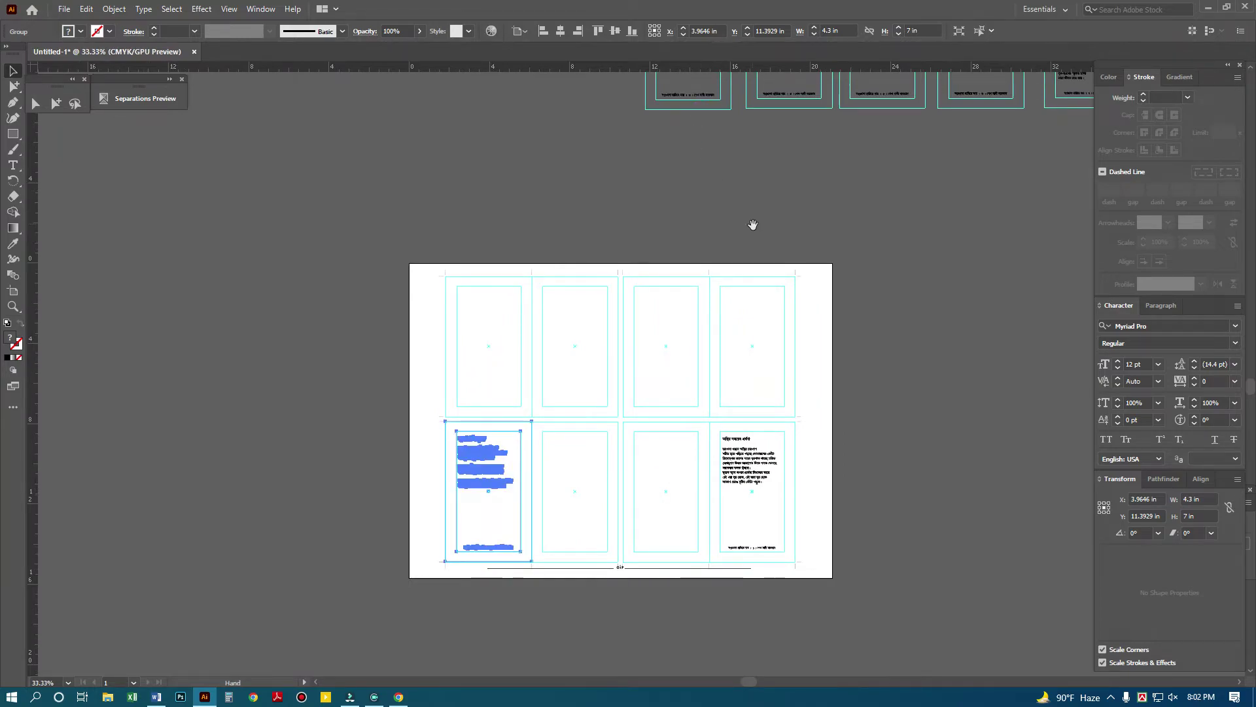
key("ctrl+minus")
left_click_drag(981, 336, 443, 347)
left_click(724, 453)
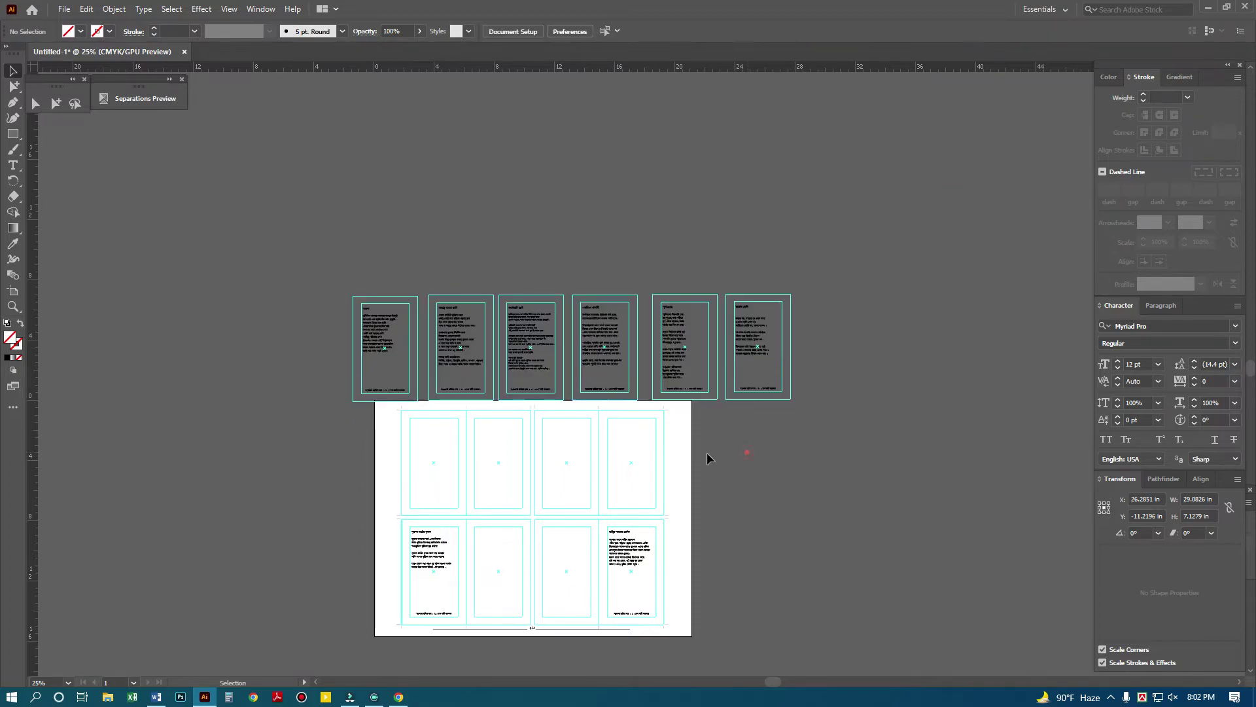
- Place the page 3 group in the top-left page frame and snap its corner to the frame's guides
scroll(724, 453, "down", 2)
scroll(724, 452, "left", 1)
left_click_drag(414, 269, 468, 390)
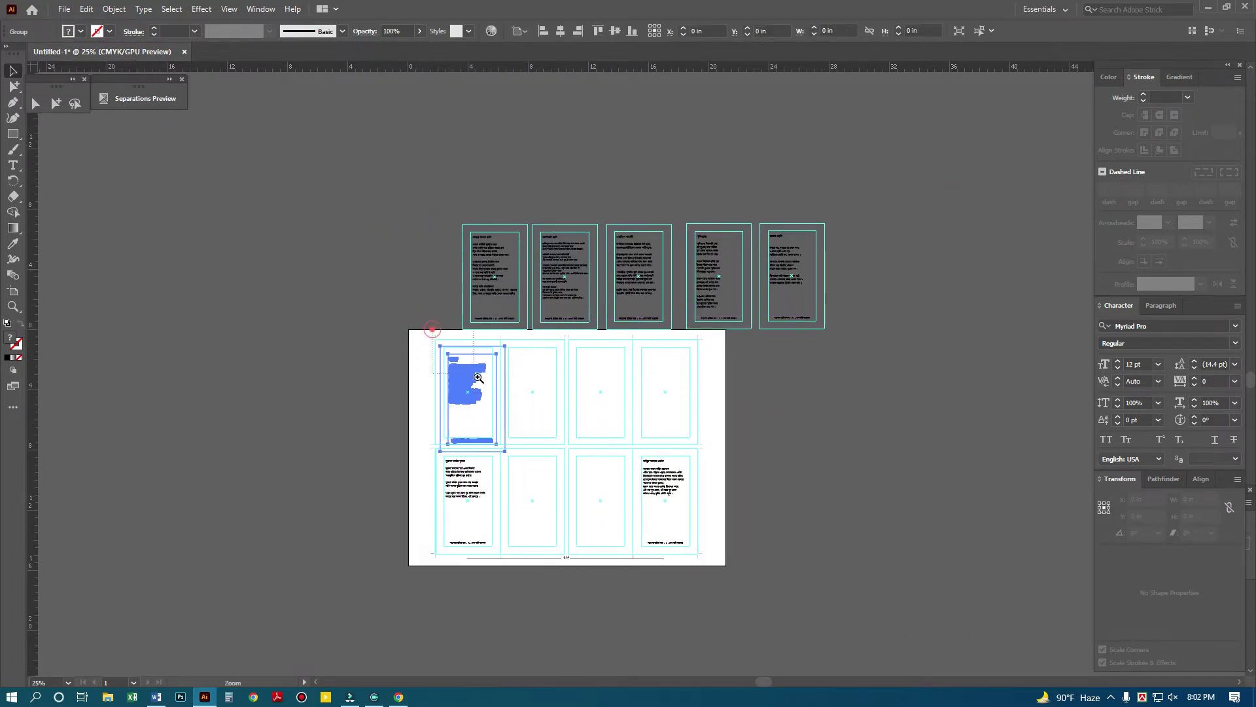
left_click_drag(442, 346, 537, 346)
scroll(537, 347, "down", 5)
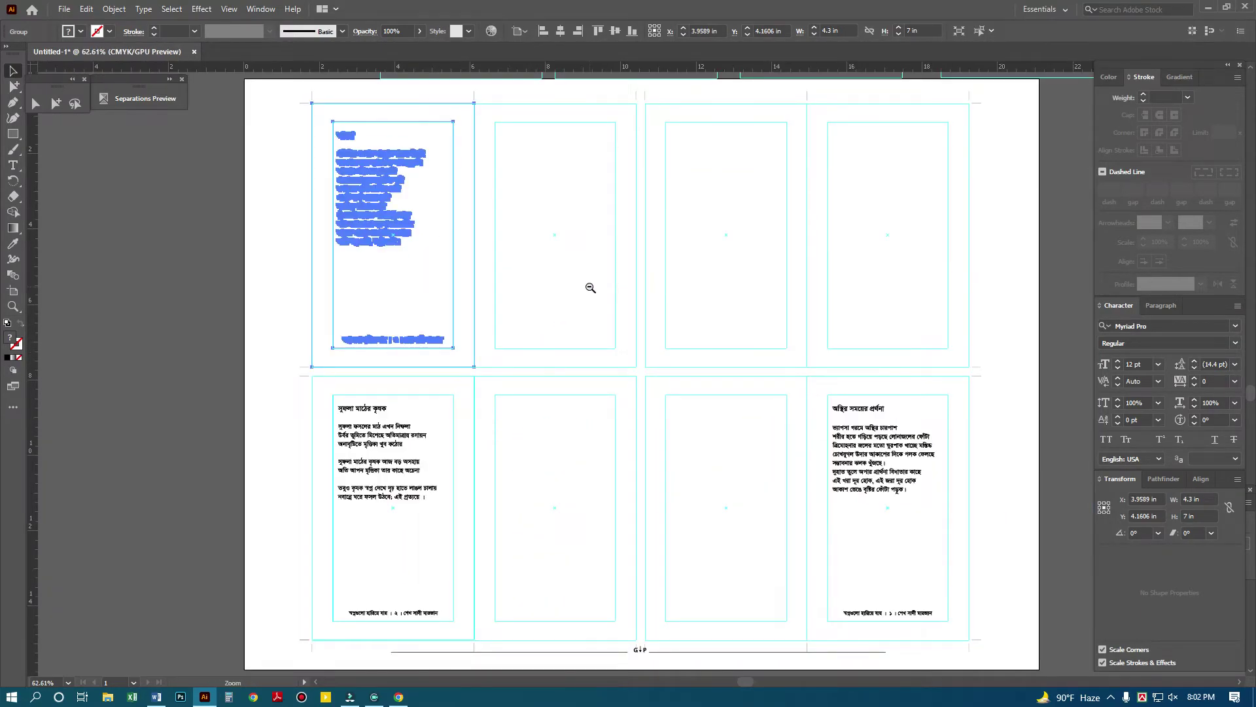
- Place the page 4 group in the top-right page frame, aligned with its guides, and deselect it
left_click(590, 287, "ctrl+alt")
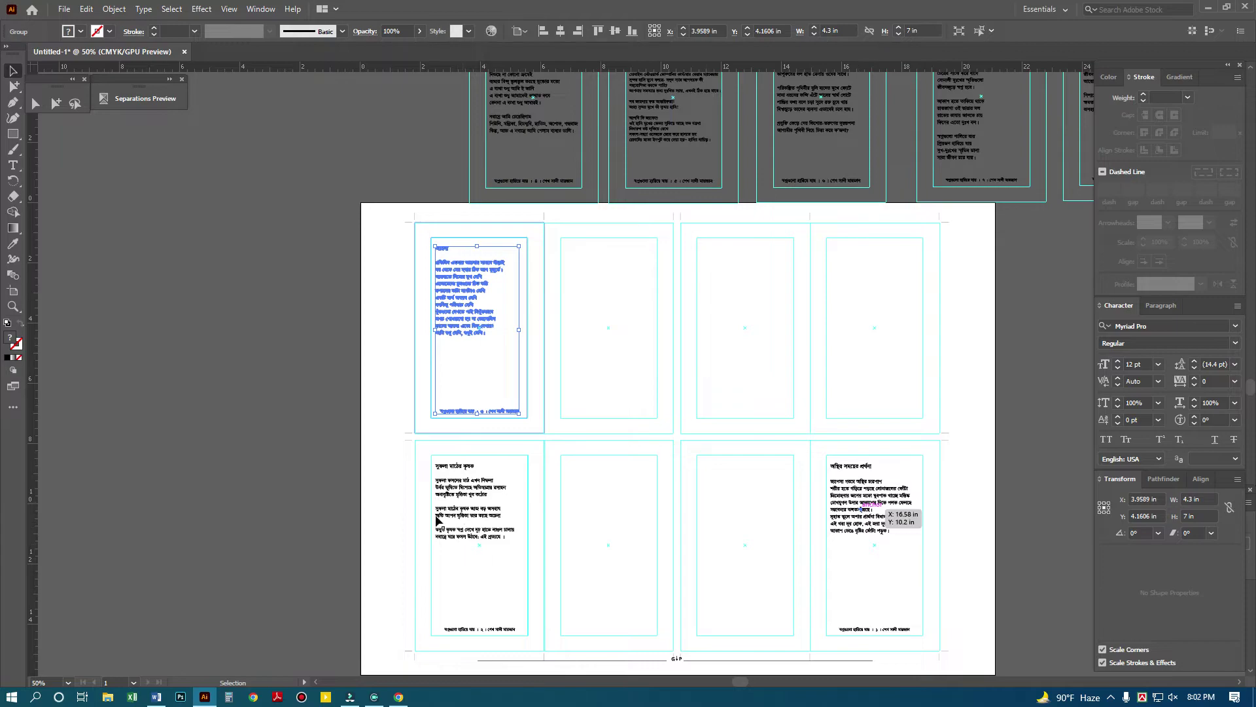
left_click(678, 387, "ctrl")
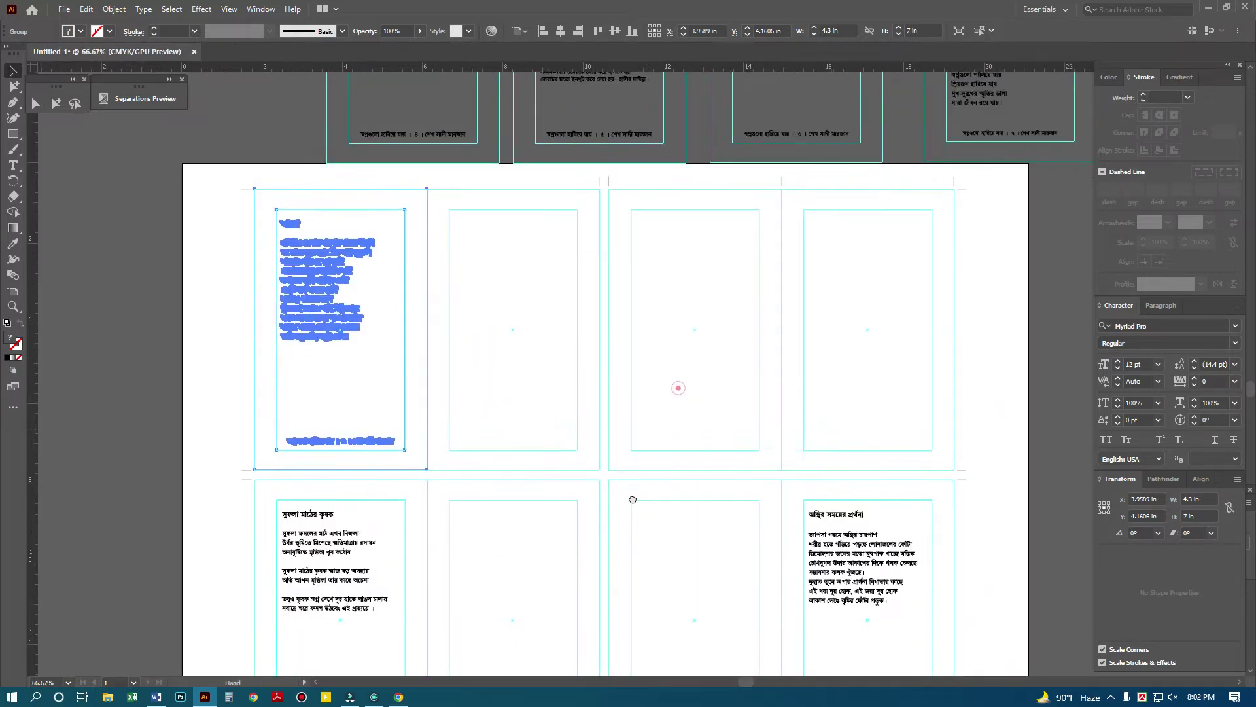
left_click(647, 367, "ctrl+alt")
left_click_drag(526, 279, 659, 311)
left_click(728, 387, "ctrl")
key("ctrl+0")
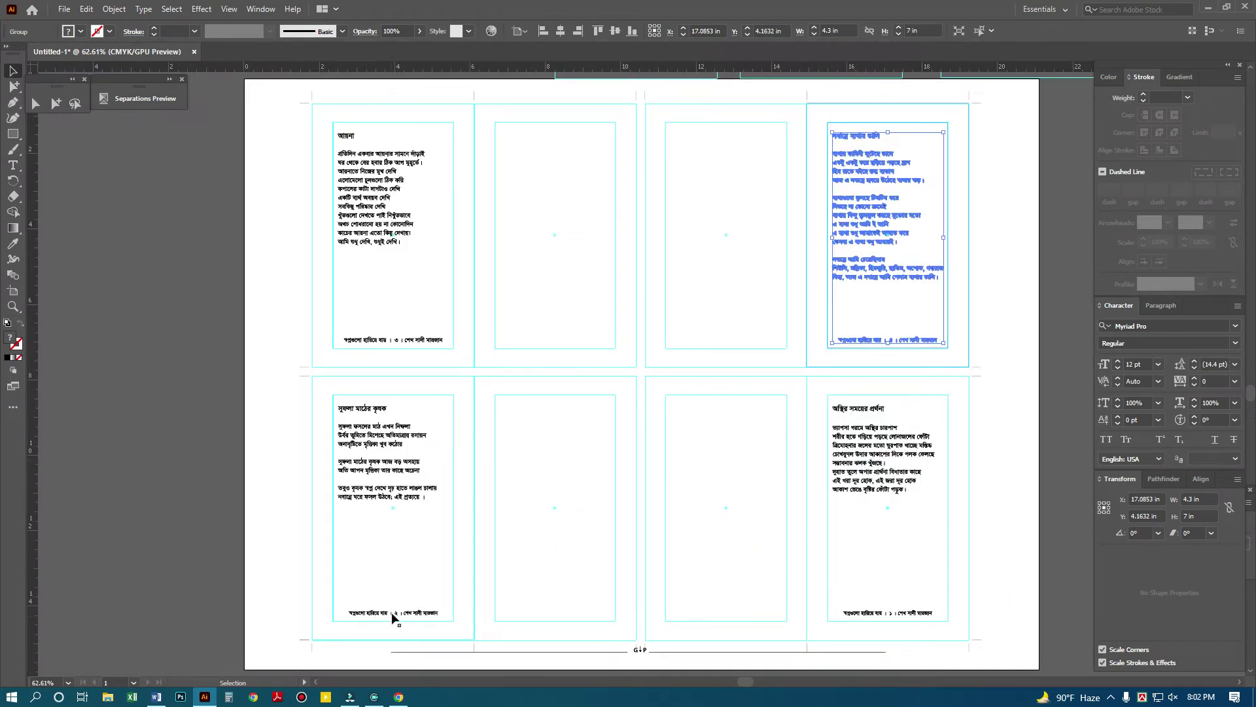
left_click(869, 334)
- Place the page 5 group in the third frame of the top row, beside page 4, aligned with the frame's corner
left_click(704, 325, "ctrl+alt")
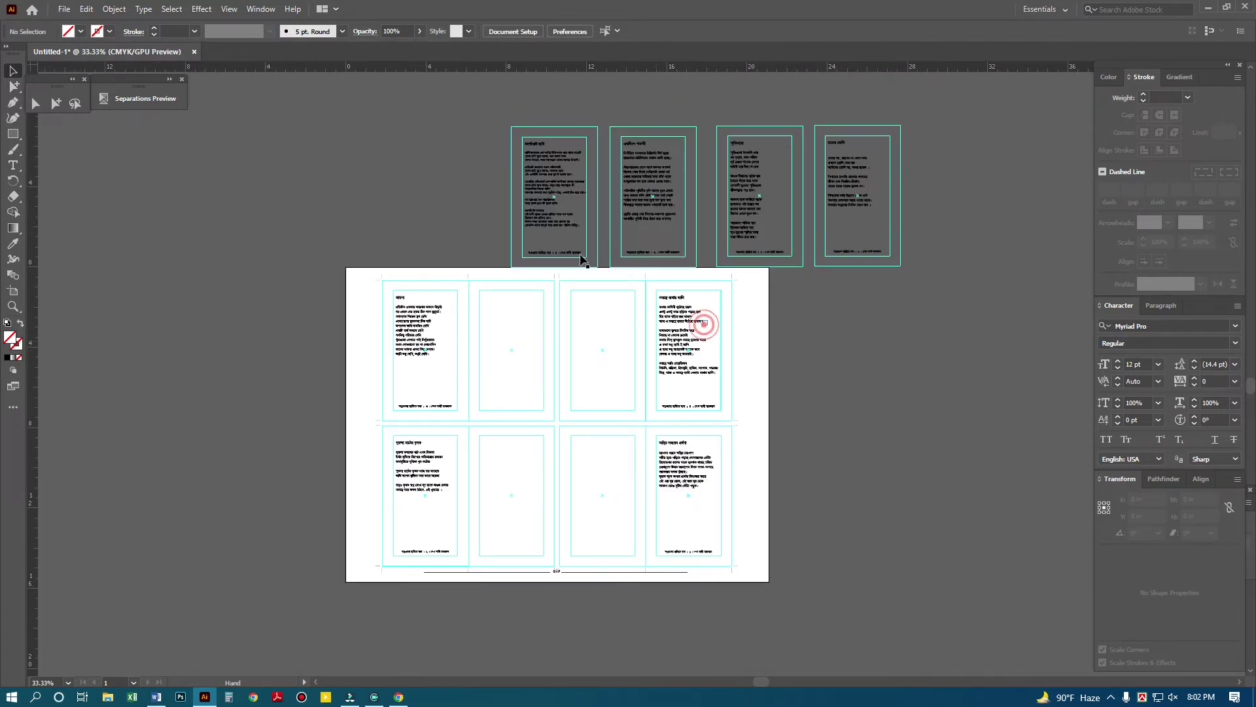
left_click_drag(544, 184, 593, 338)
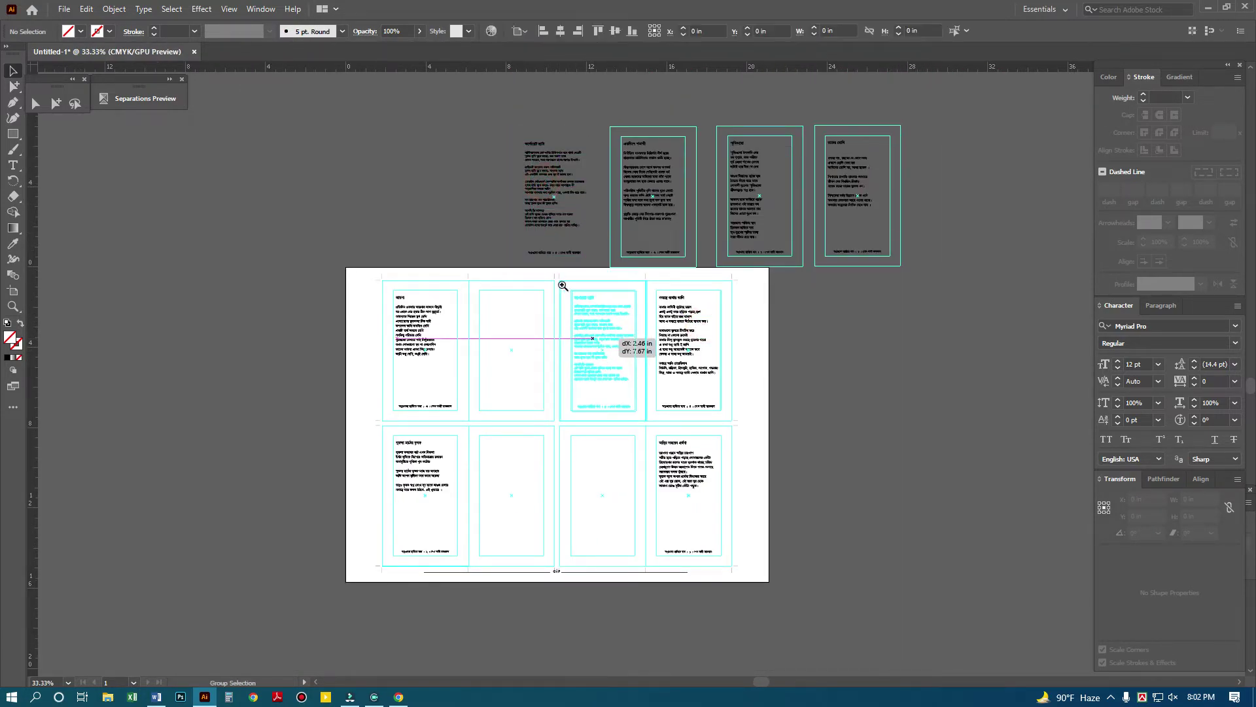
left_click_drag(563, 285, 589, 316)
left_click_drag(704, 450, 687, 450)
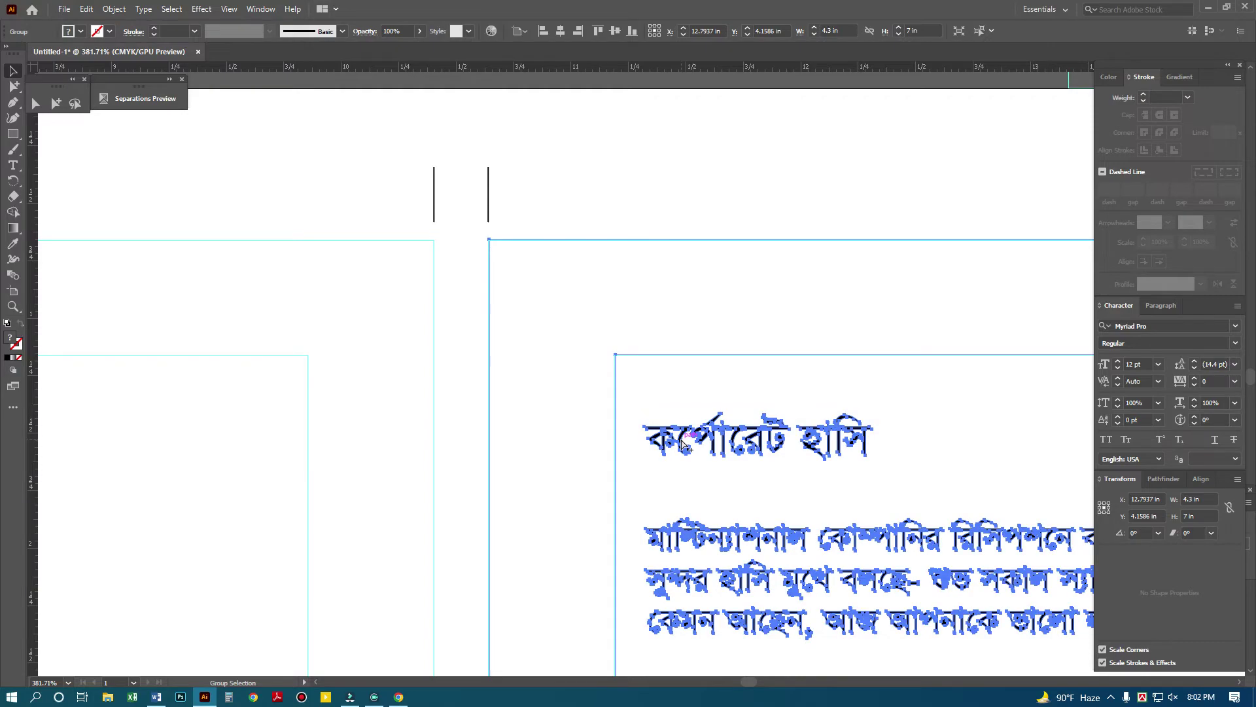
key("ctrl+0")
left_click(730, 351, "ctrl+alt")
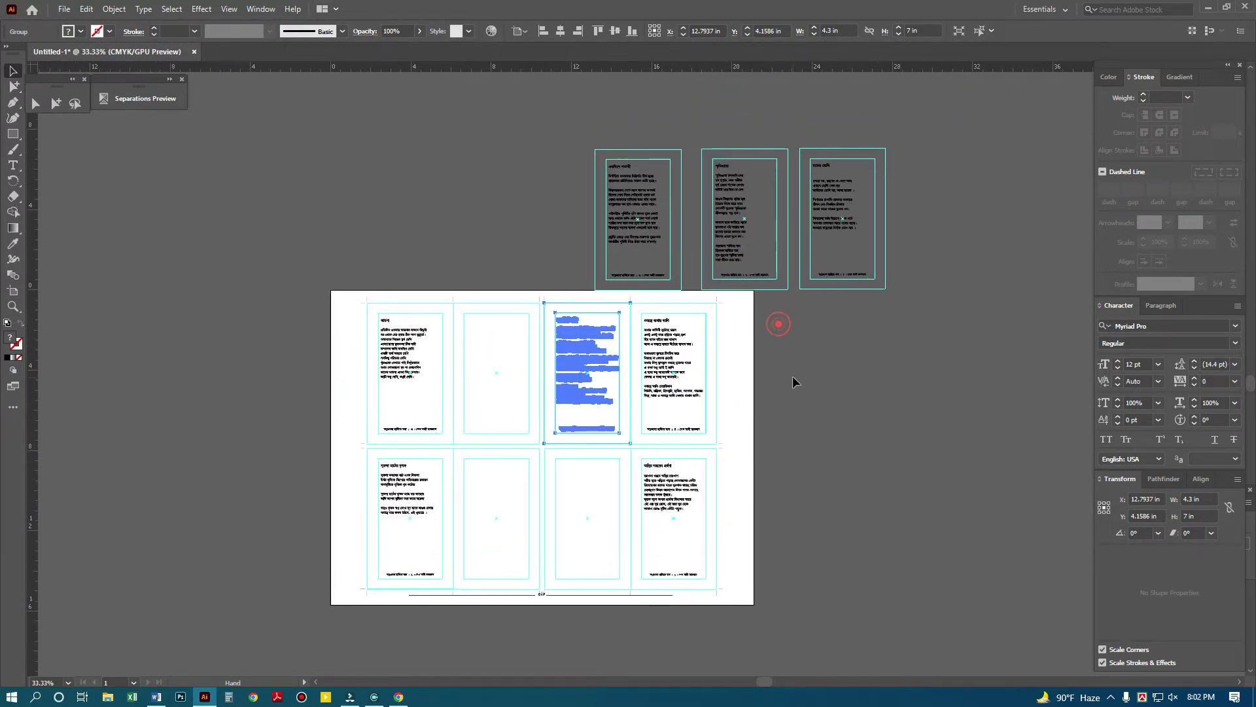
- Place the page 6 group in the second frame of the top row, between pages 3 and 5, and align it with the guides
left_click(792, 358)
left_click_drag(627, 224, 488, 372)
left_click_drag(528, 299, 561, 339)
left_click_drag(651, 260, 626, 247)
key("ctrl+0")
key("ctrl+minus")
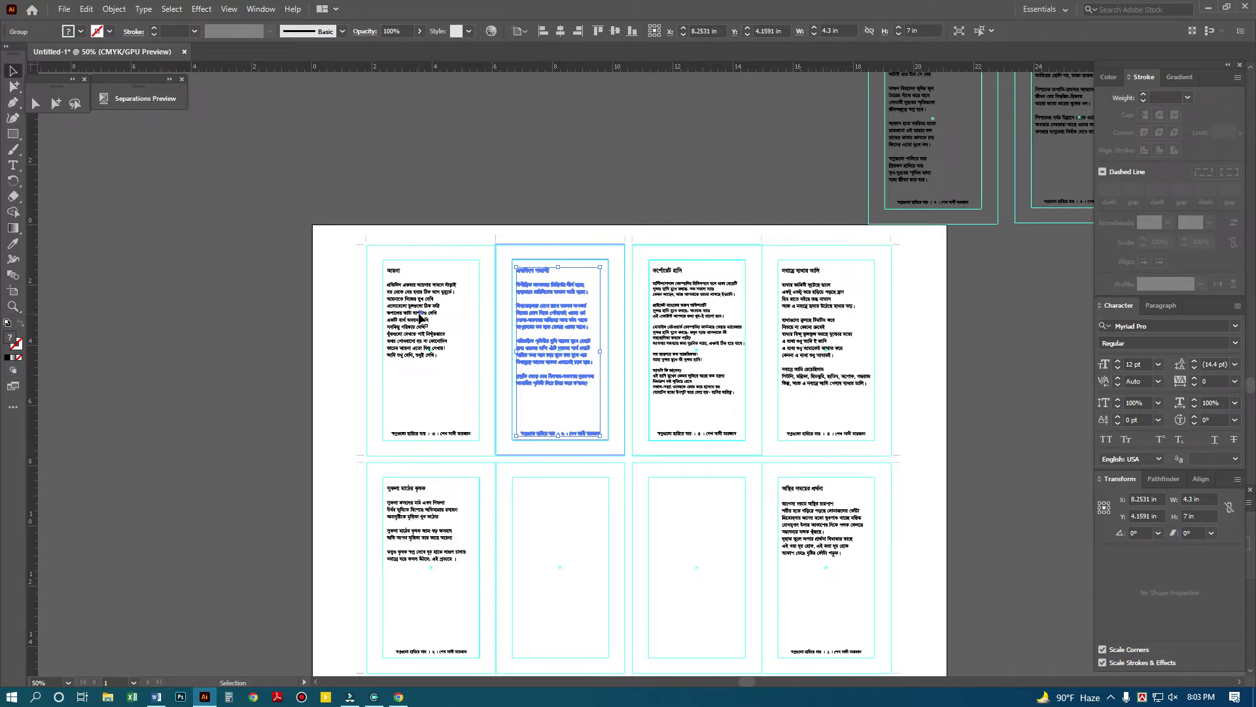
left_click(917, 322)
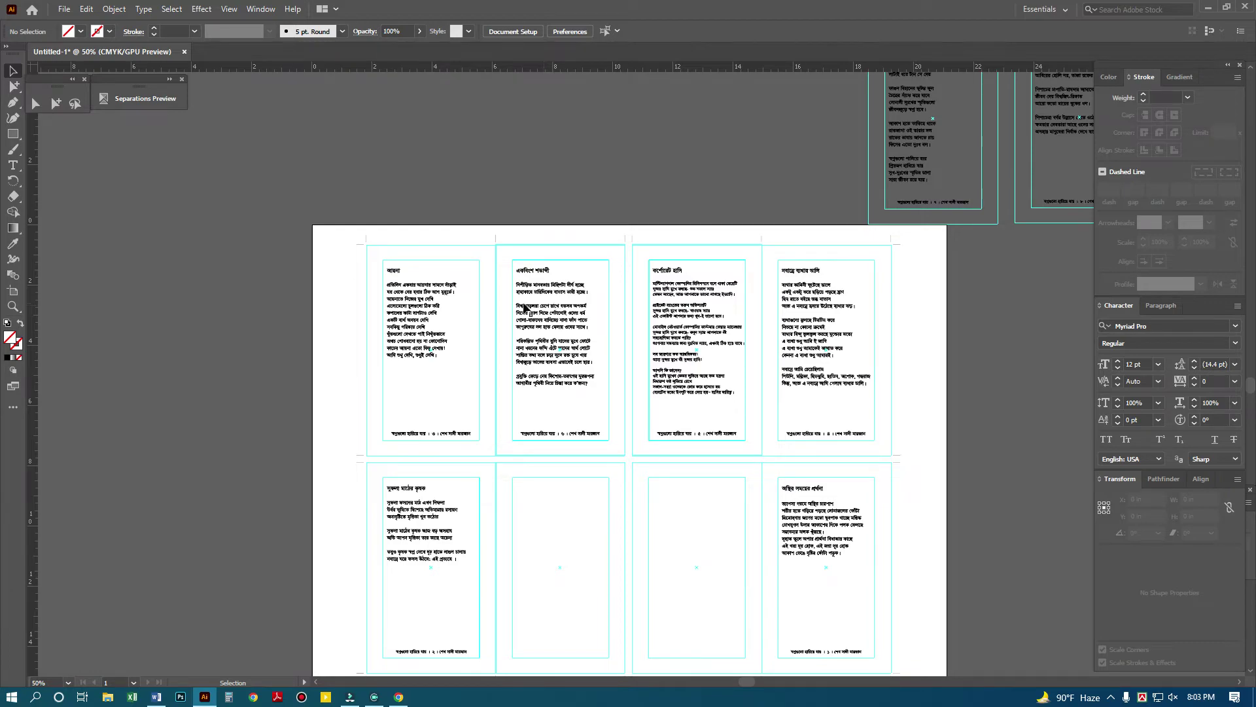
- Place the page 7 group in the second frame of the bottom row, beside page 2, and snap its corner to the guides
left_click(898, 169)
left_click_drag(904, 129, 540, 576)
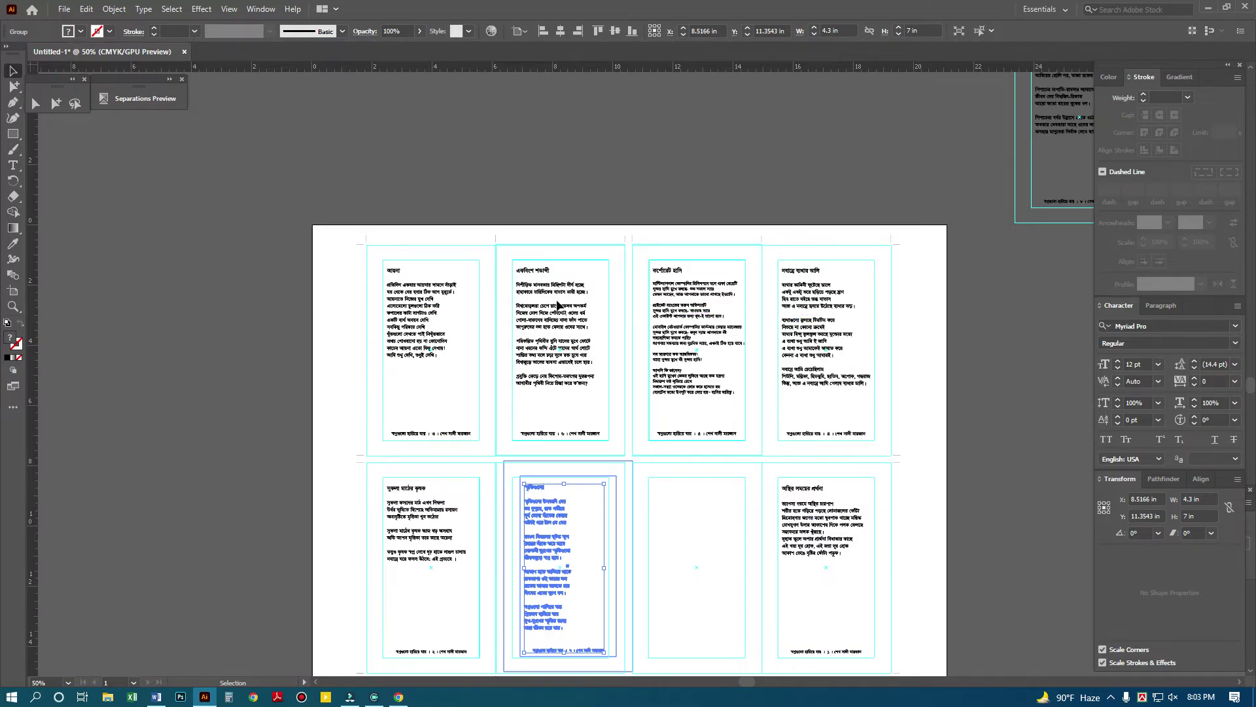
left_click_drag(468, 436, 568, 516)
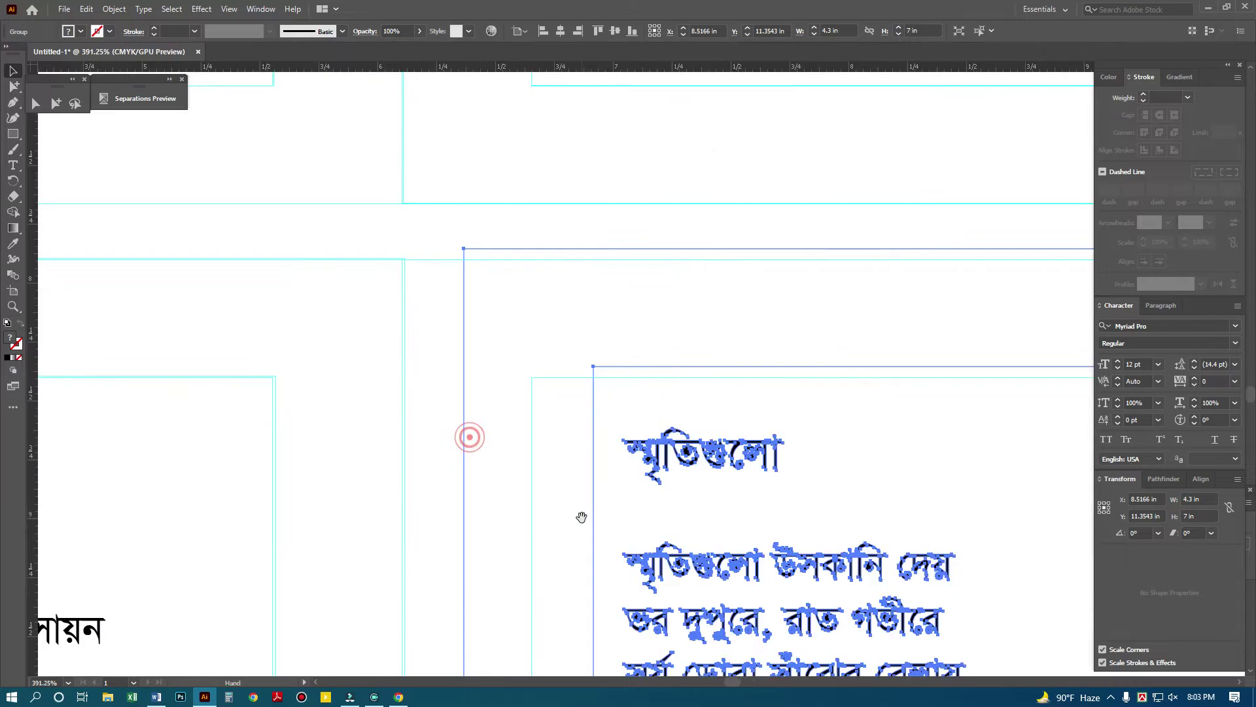
left_click_drag(651, 461, 593, 474)
key("ctrl+0")
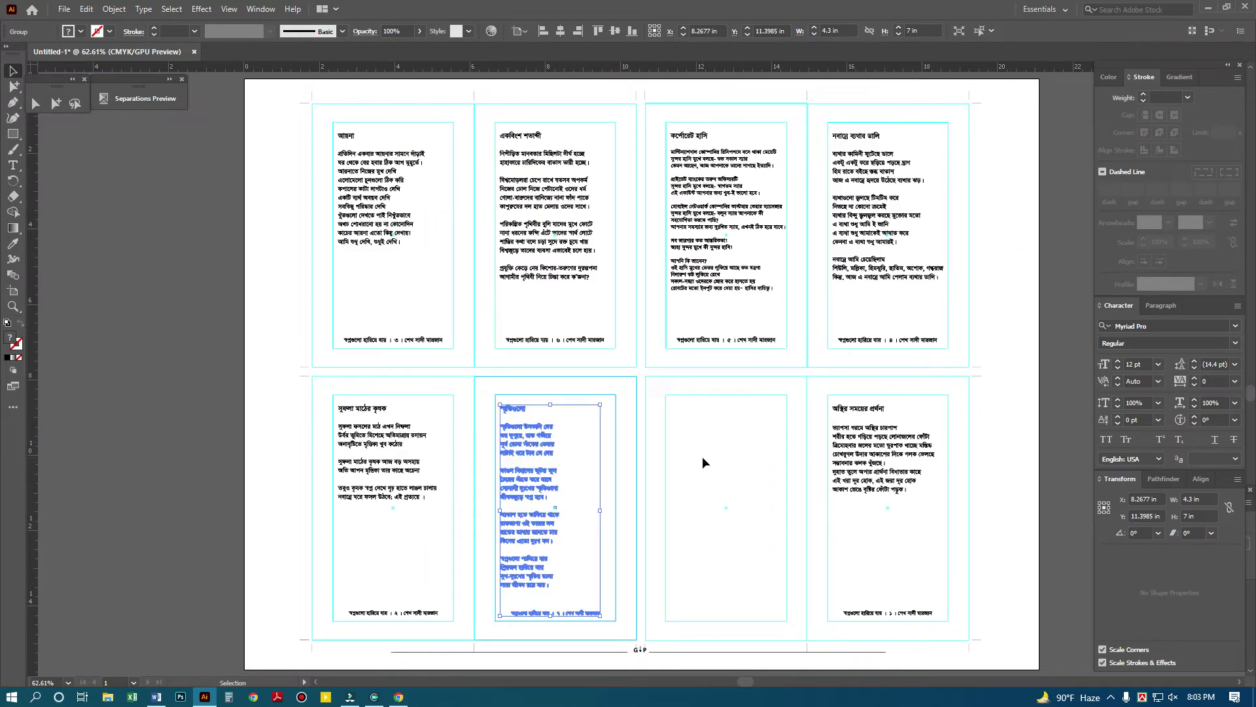
key("ctrl+shift+a")
- Place the page 8 group in the third frame of the bottom row, between pages 7 and 1, aligned with its guides
left_click(698, 405, "ctrl+alt")
left_click(679, 349, "ctrl+alt")
left_click_drag(871, 124, 615, 436)
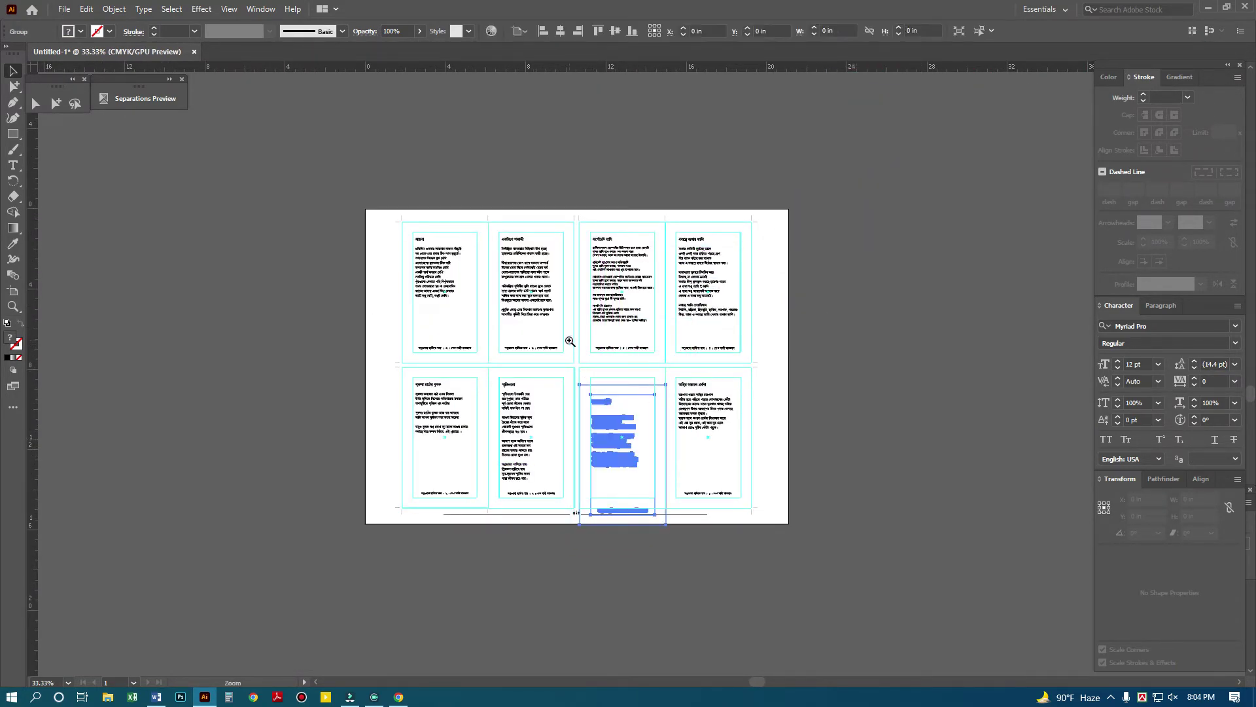
left_click_drag(570, 340, 617, 413)
left_click_drag(668, 581, 660, 434)
key("ctrl+0")
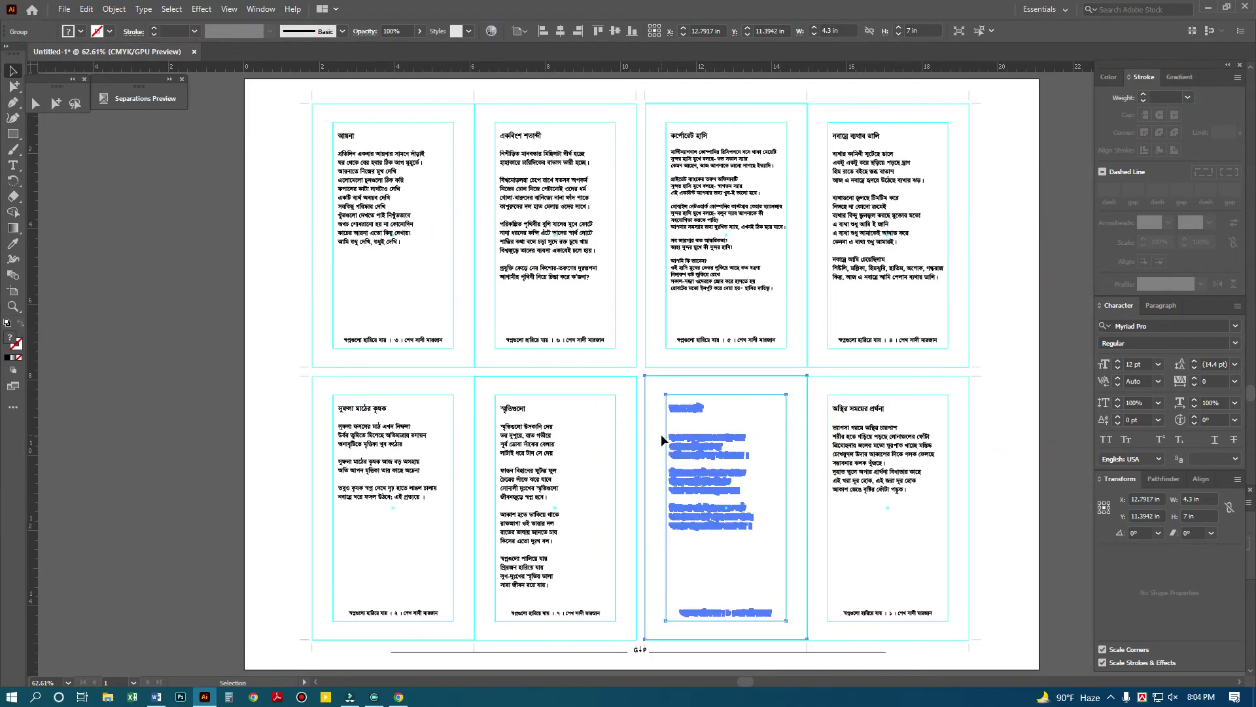
left_click(715, 389, "ctrl+alt")
left_click(916, 454)
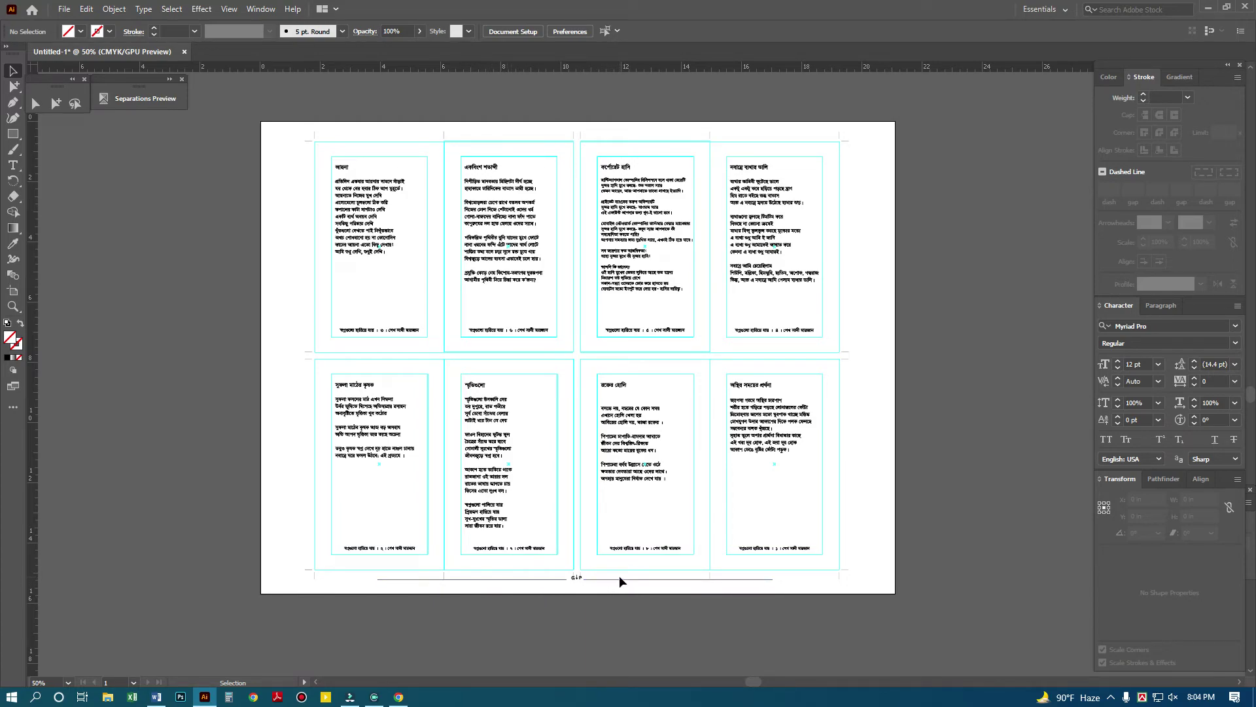
- Pull back the inner ends of both gripper lines to make room for text on each side of the G↓P mark
left_click(34, 104)
key("ctrl+space")
left_click_drag(512, 479, 676, 583)
key("space")
left_click_drag(676, 593, 682, 435)
left_click_drag(573, 478, 734, 500)
left_click_drag(501, 517, 323, 498)
- Add the text "Back to Back" on the gripper line, between the G↓P mark and the line segment below page 8
left_click(13, 165)
left_click(609, 481)
type("Back")
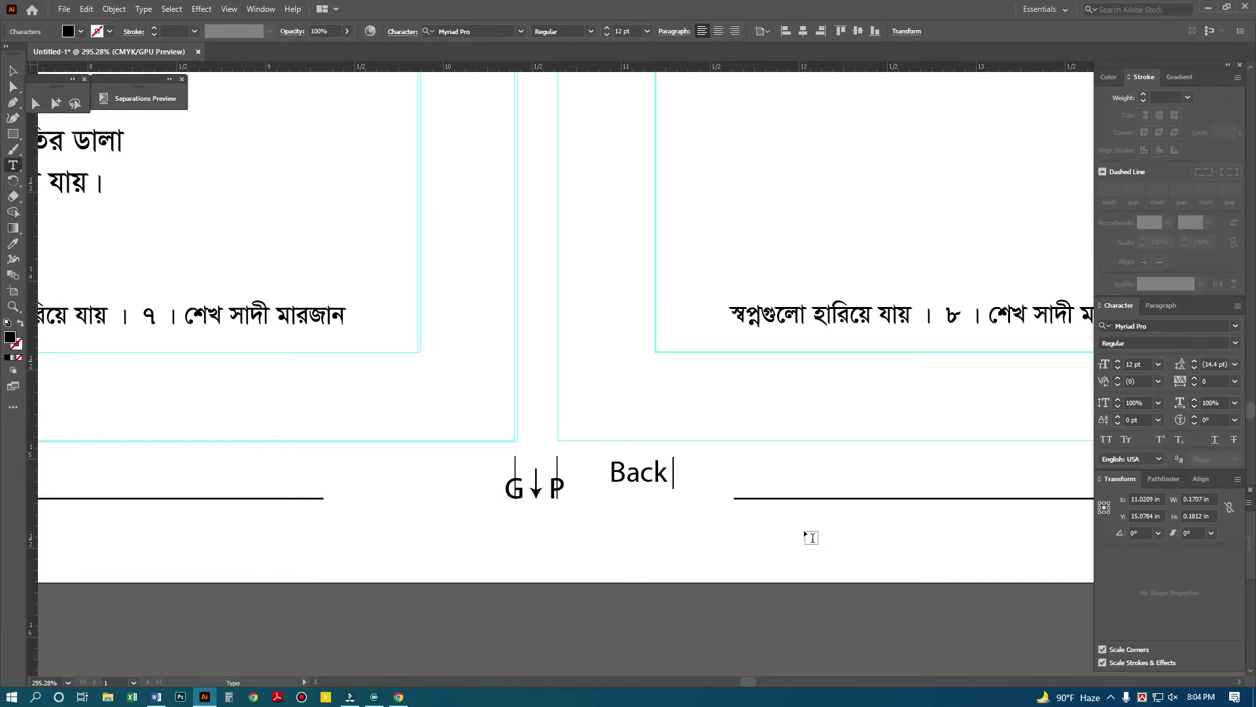
type(" to Bac")
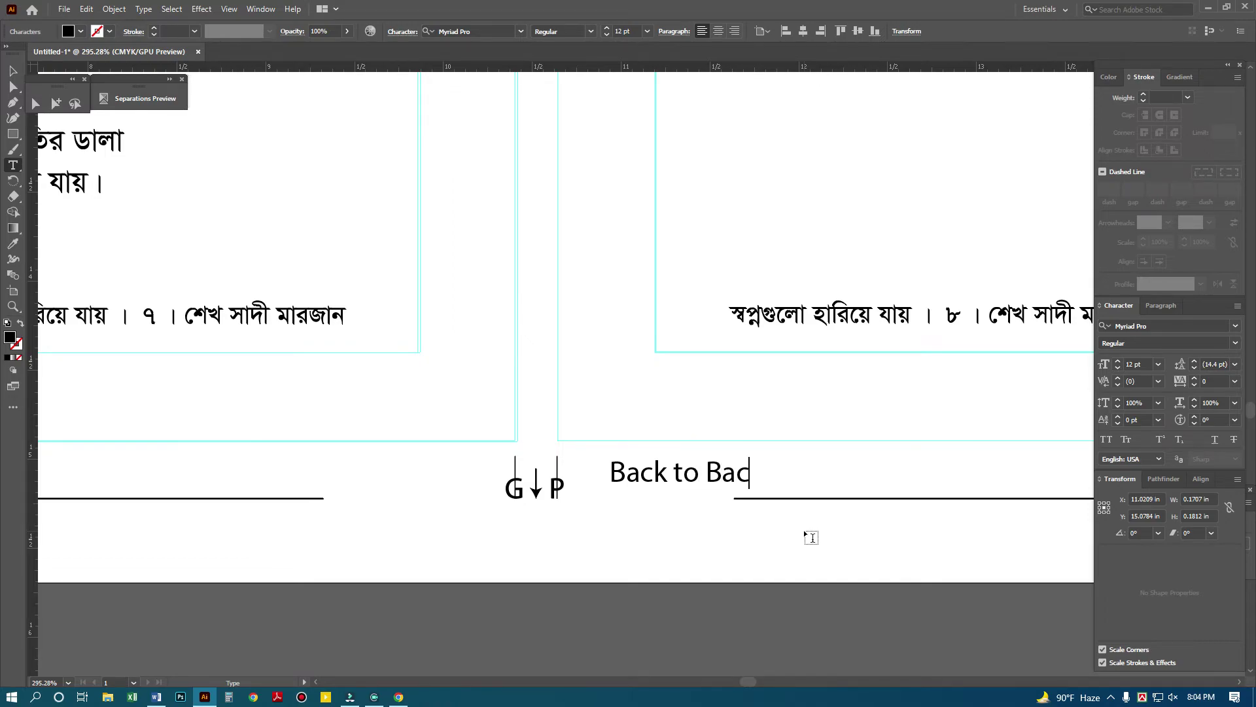
type("k")
key("Escape")
left_click_drag(692, 478, 803, 522)
- Copy the "Back to Back" text to the other side of the G↓P mark, change it to "Forma Setting" and narrow it to fit
left_click_drag(762, 483, 517, 495)
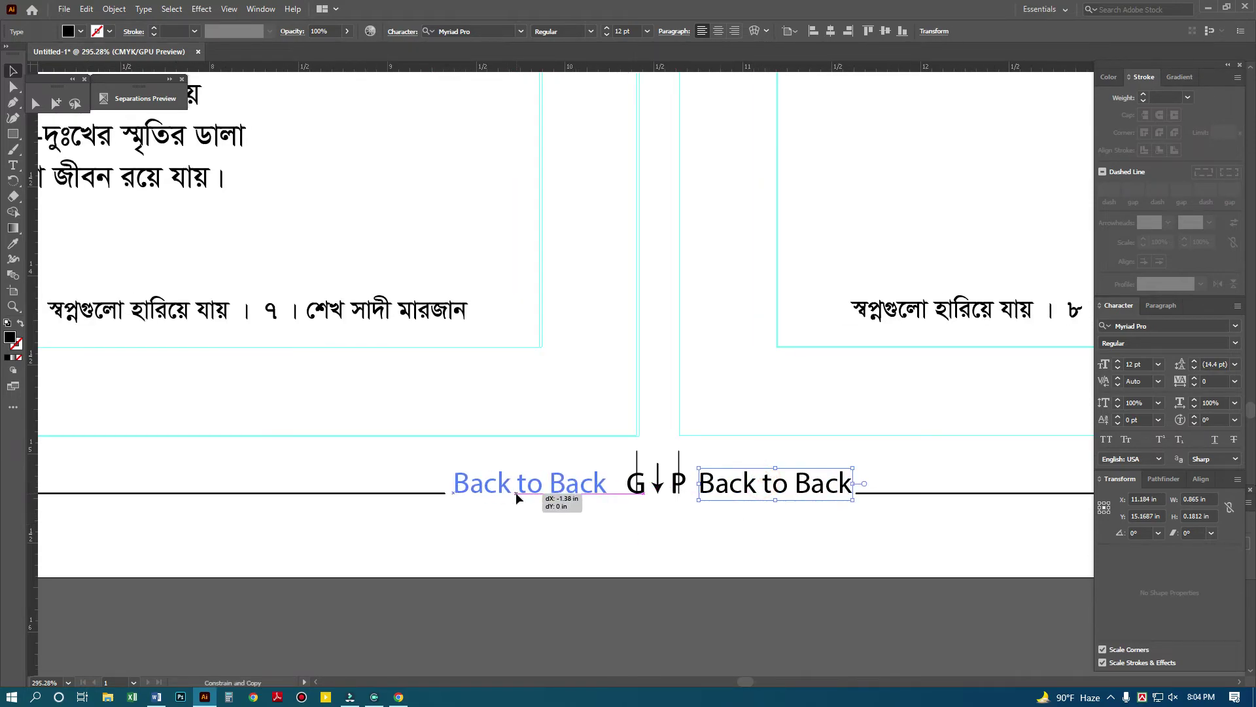
double_click(518, 486)
triple_click(519, 486)
type("Forma")
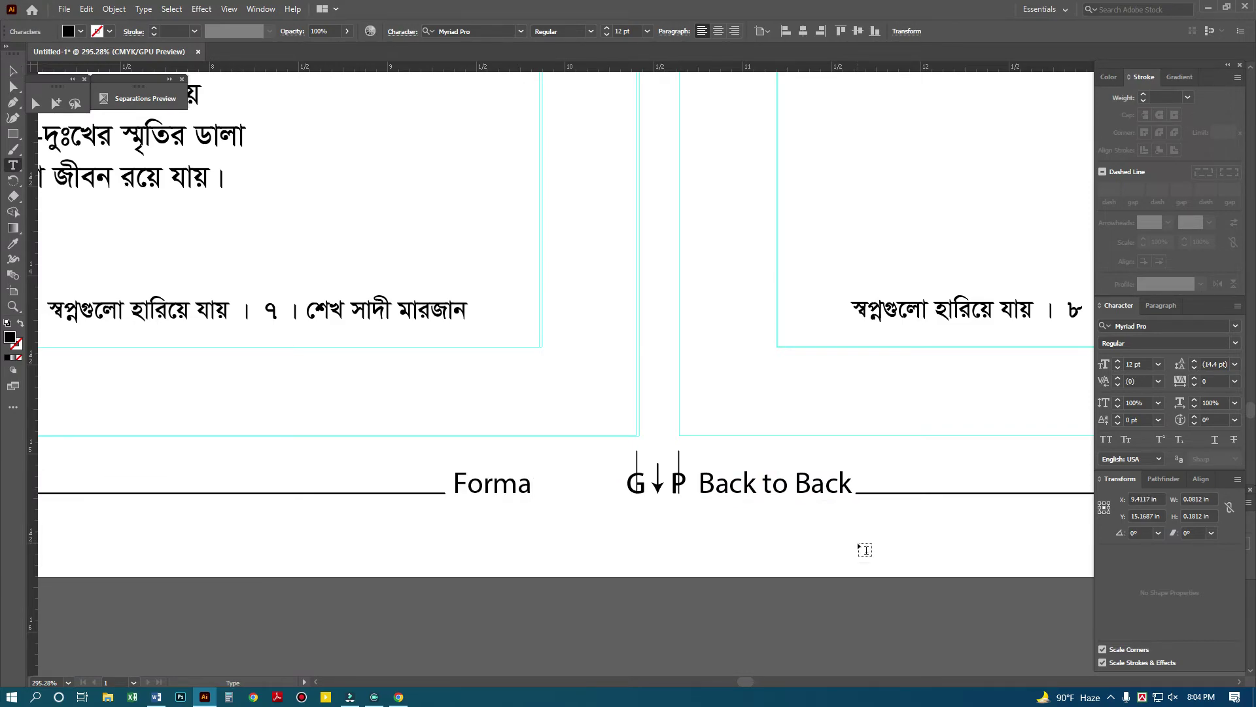
type(" Setting")
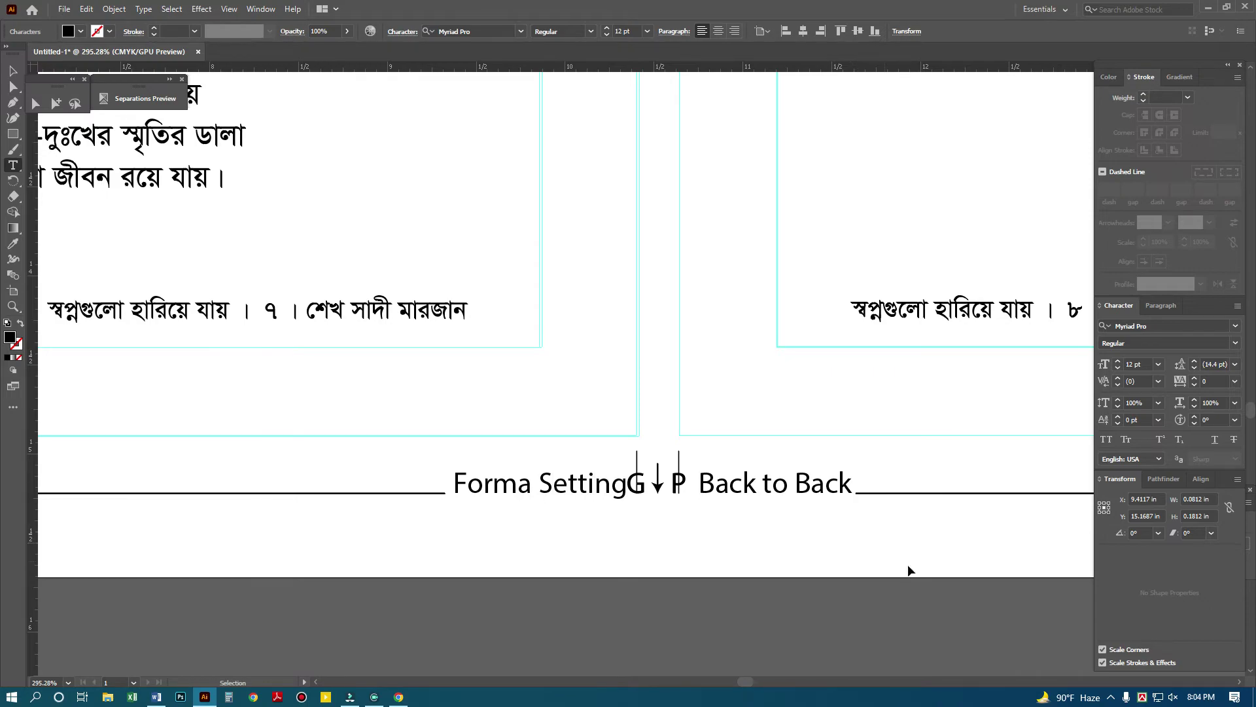
key("Escape")
left_click(619, 485)
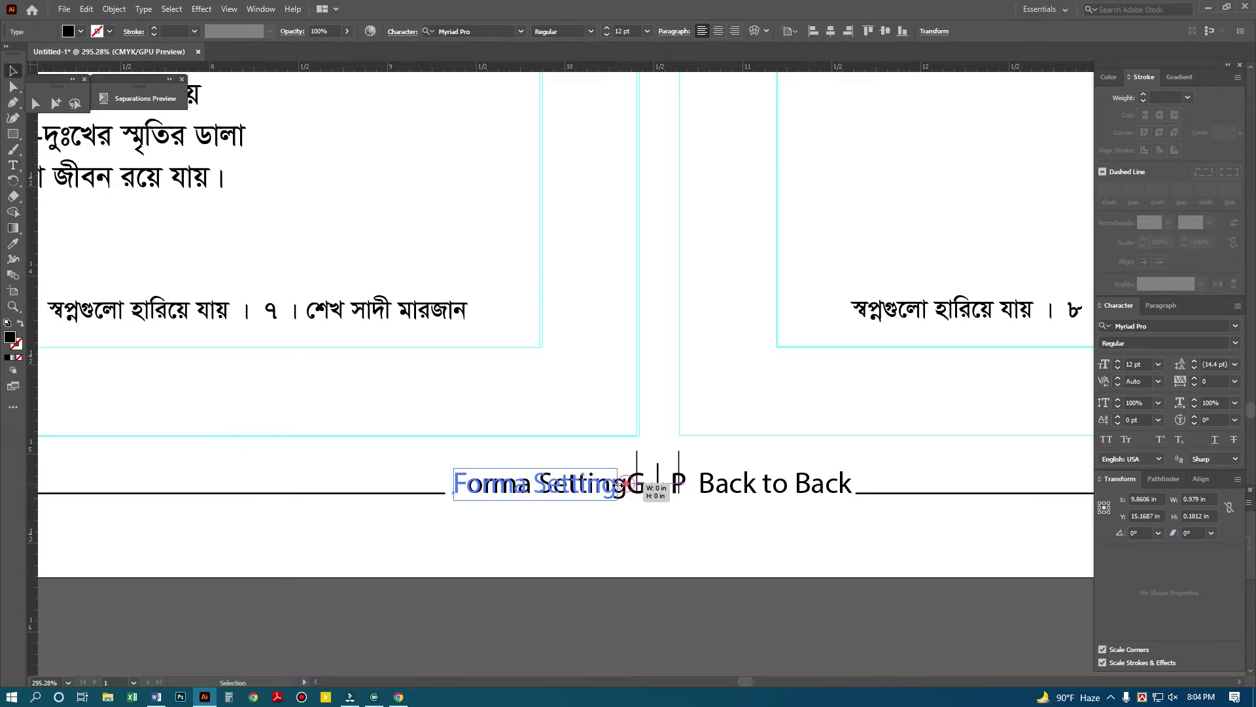
left_click(717, 530)
- Try rotating the page 4 group in the top-right frame upside down, and undo the rotation
key("z")
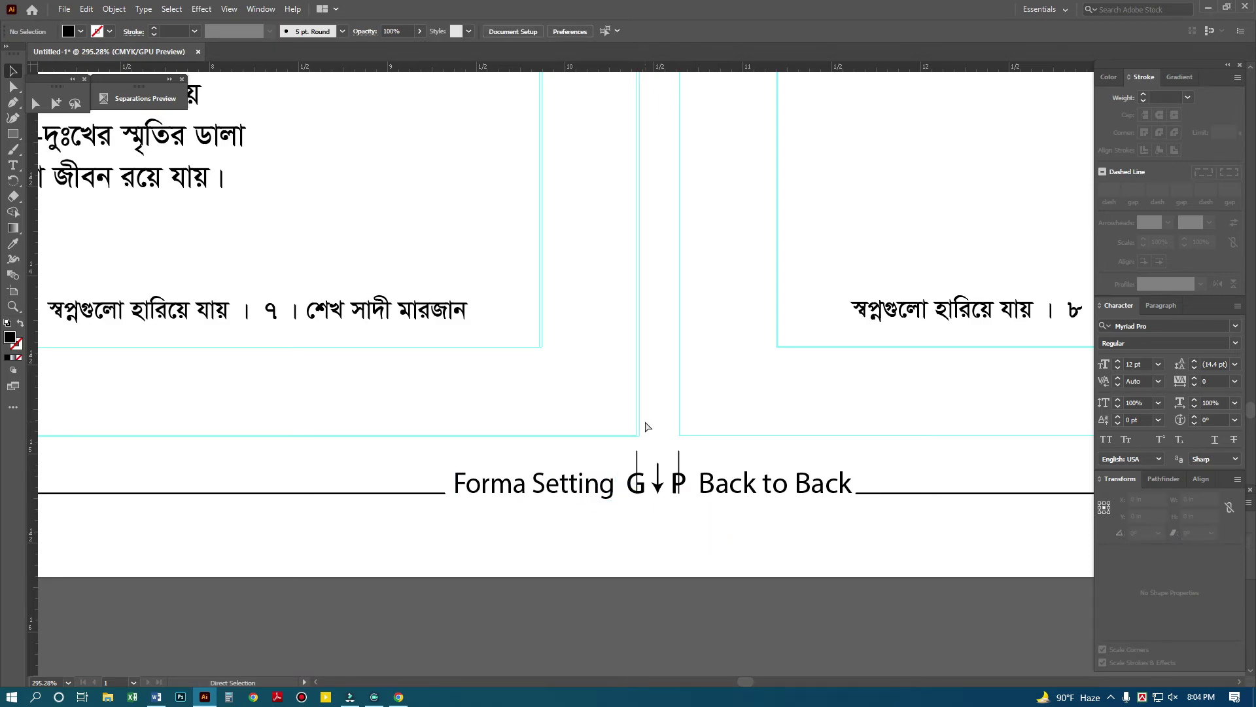
key("ctrl+0")
left_click_drag(752, 482, 707, 443)
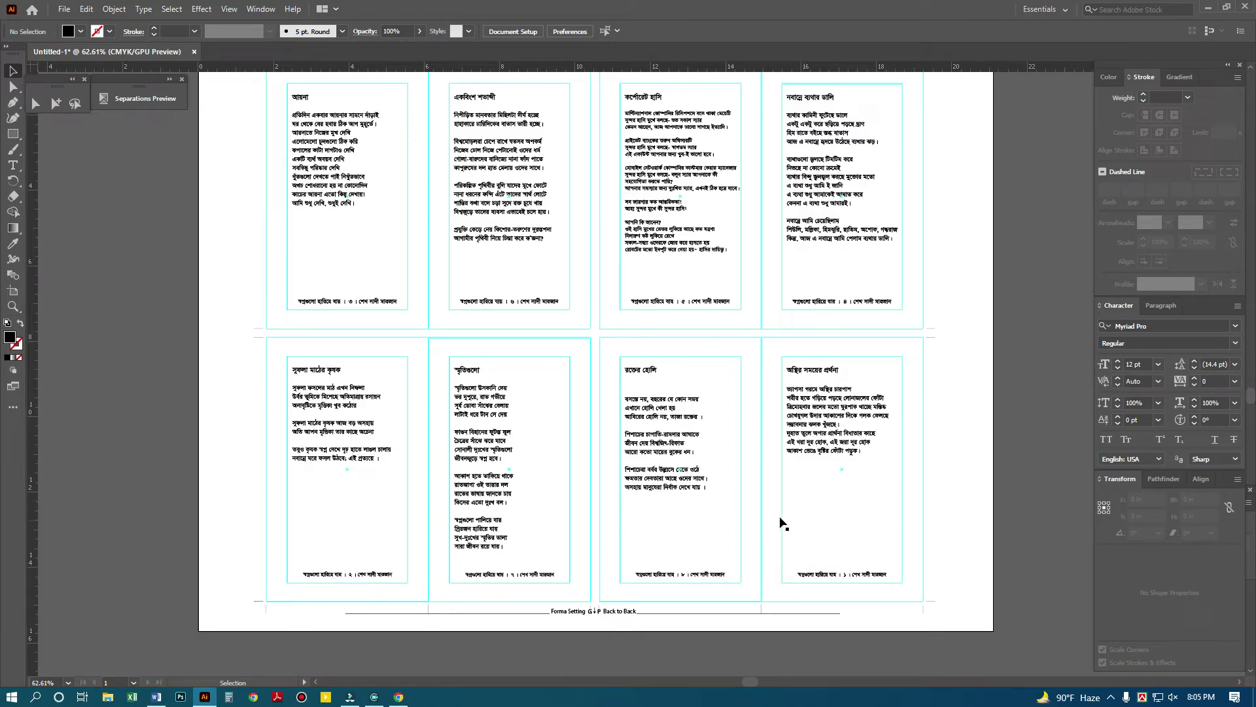
key("ctrl+minus")
scroll(763, 456, "up", 2)
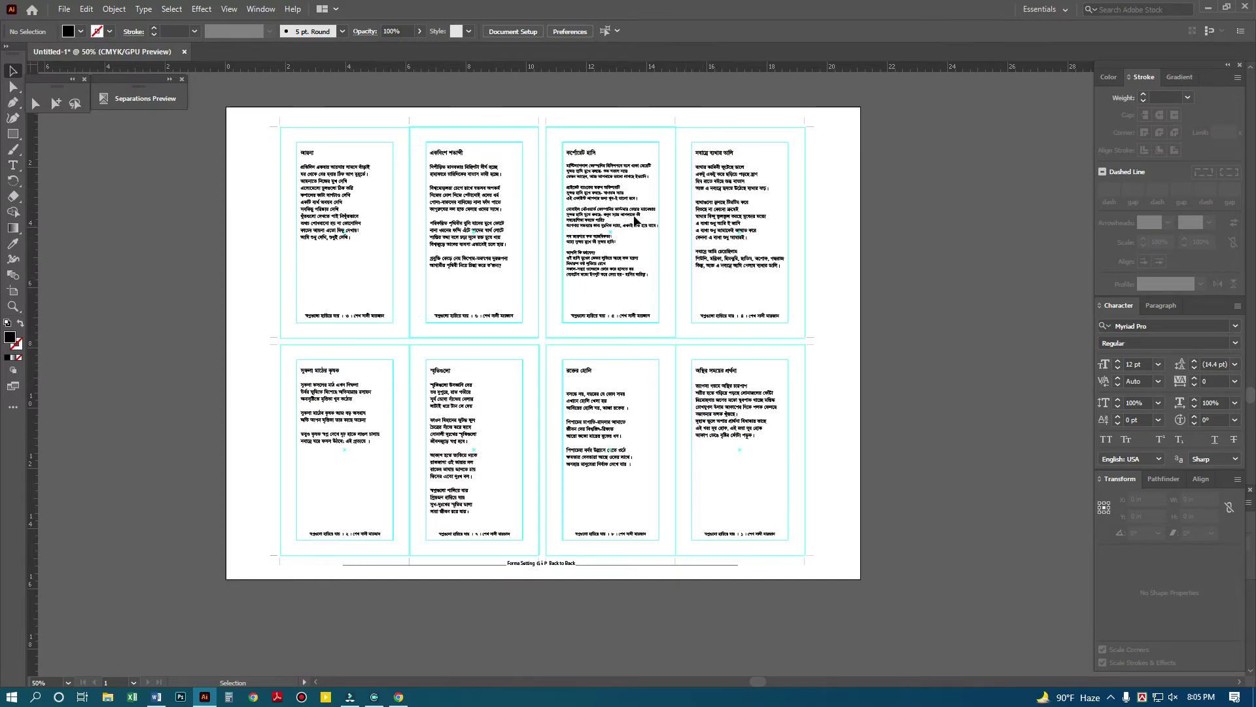
left_click(719, 202)
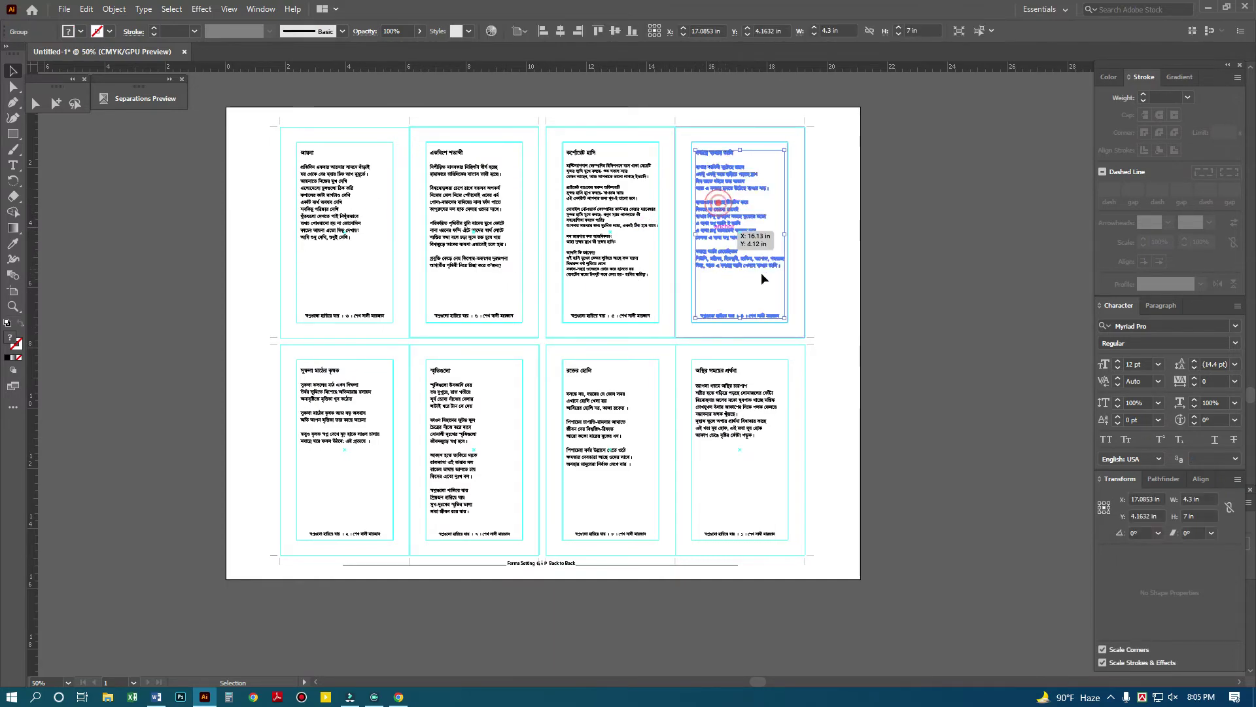
left_click(13, 180)
left_click_drag(818, 124, 594, 469)
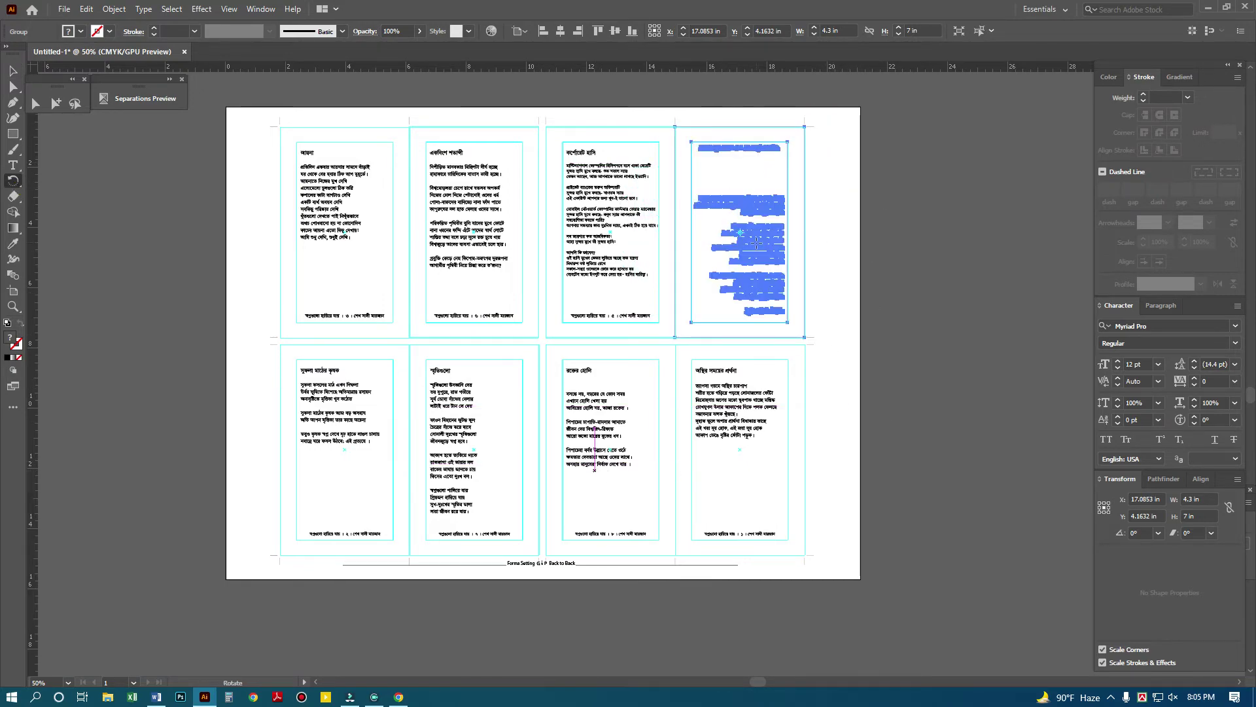
left_click(13, 70)
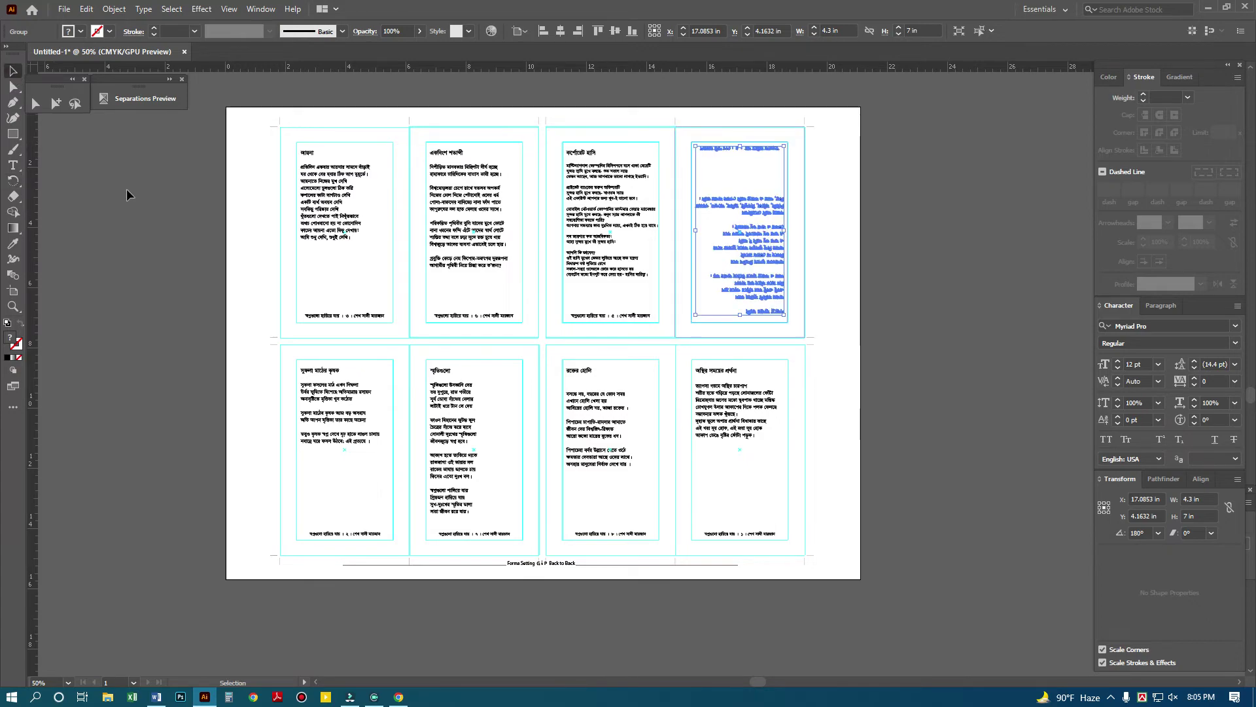
left_click(128, 195)
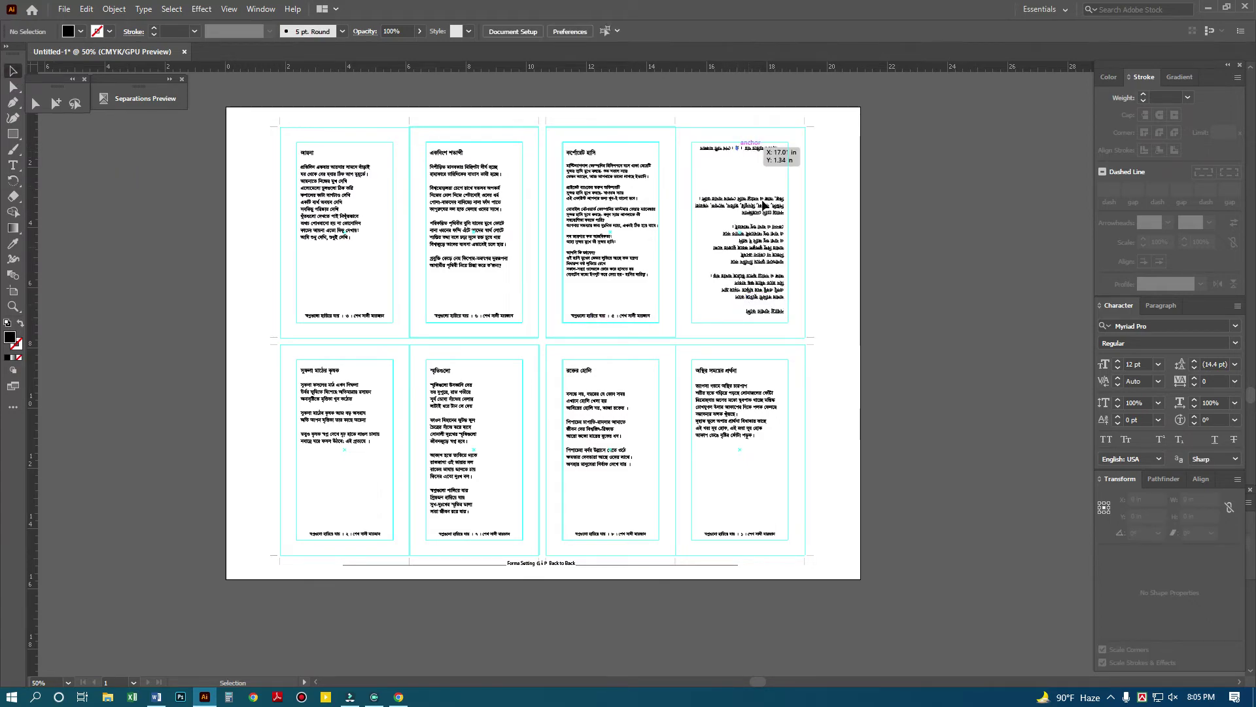
left_click(610, 210)
left_click(835, 228)
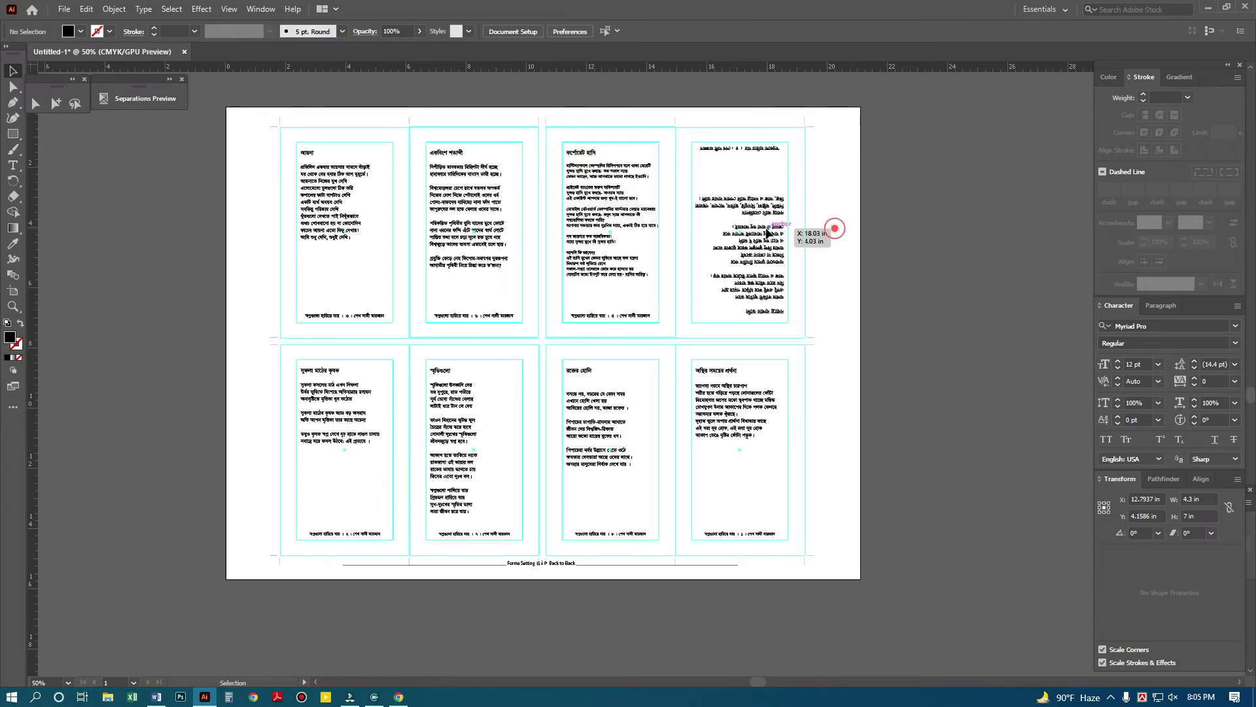
left_click(745, 225)
left_click(879, 233)
left_click(773, 229)
- Rotate the page 4 group in the top-right frame by 180° and deselect it
left_click(736, 218)
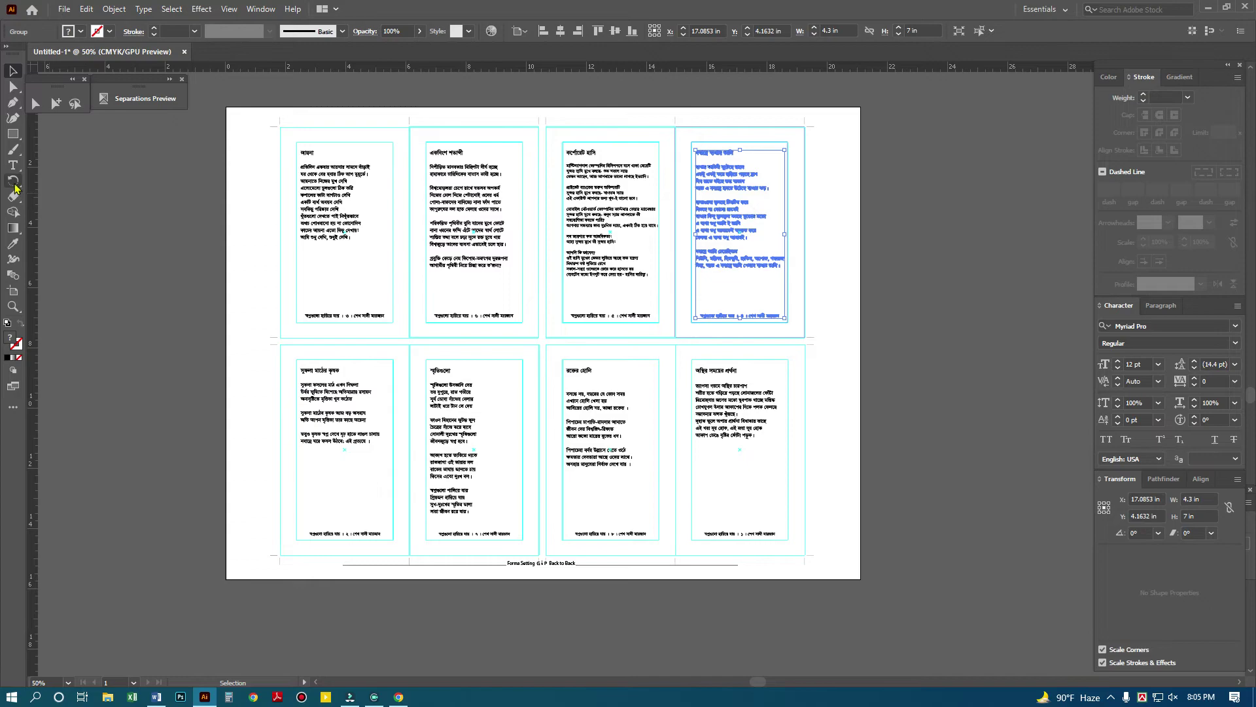
double_click(18, 184)
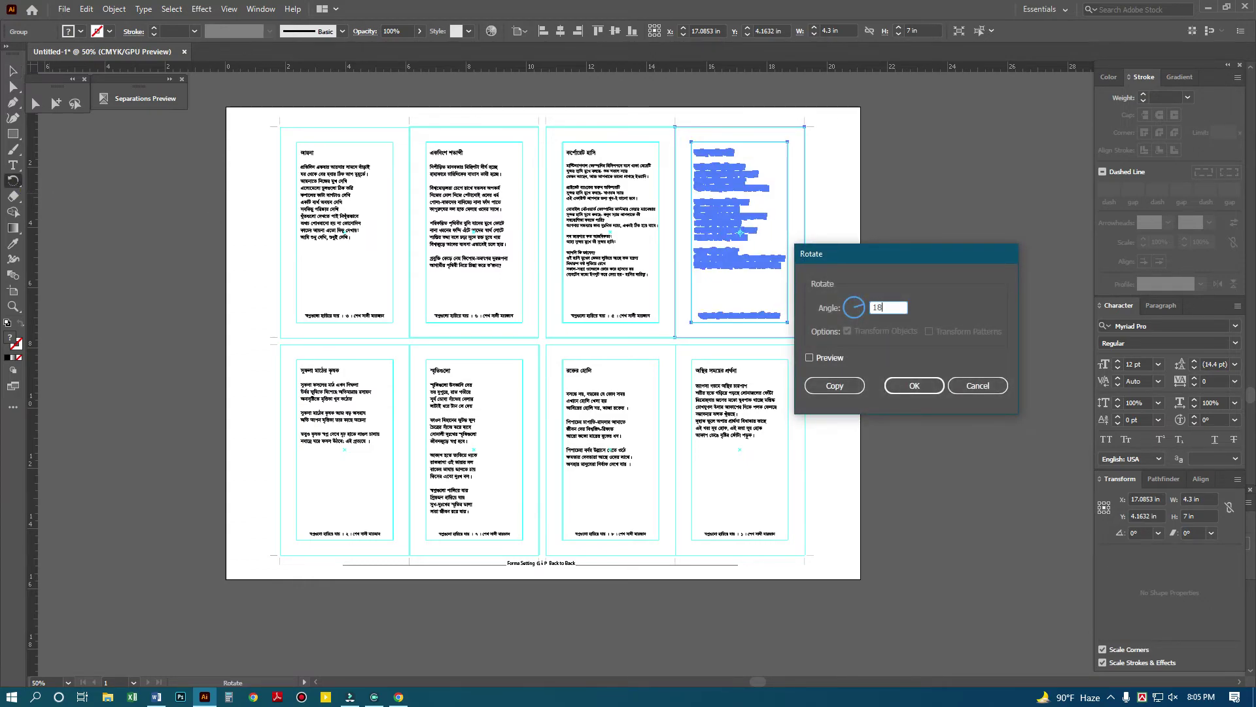
key("Return")
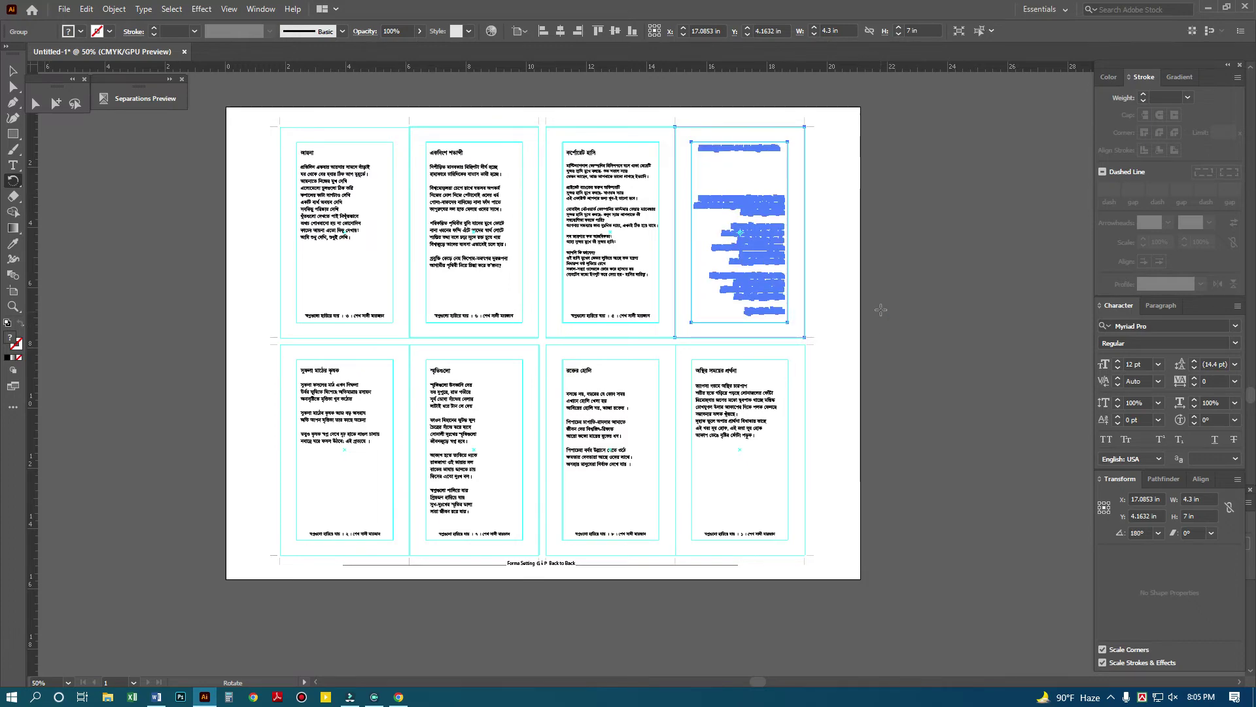
key("v")
left_click(855, 267)
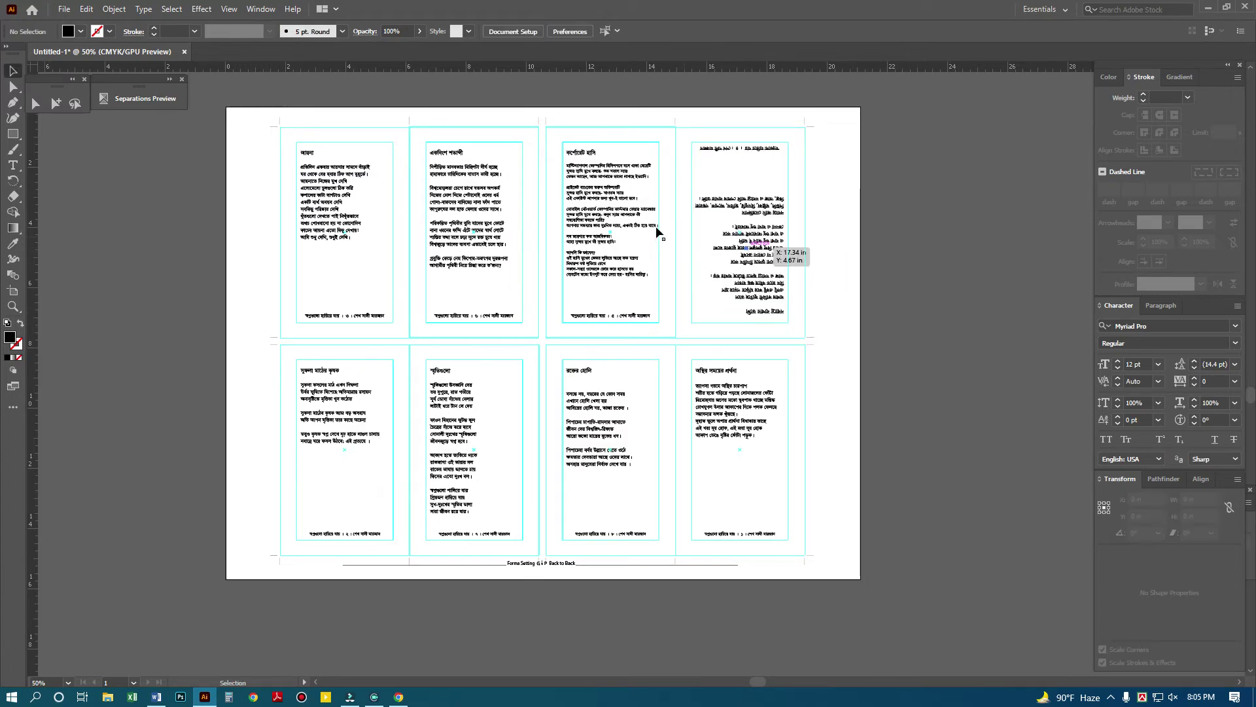
- Rotate the page 5 group in the third frame of the top row by 180°
left_click(632, 205)
key("Return")
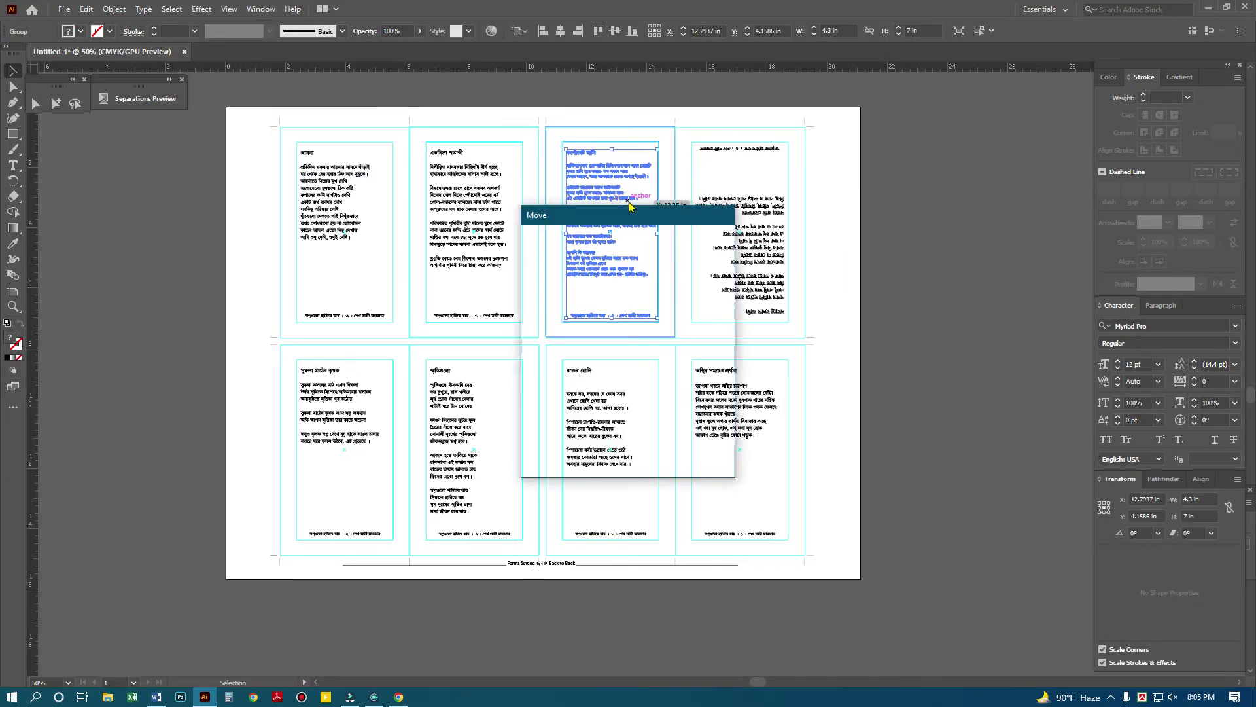
key("Escape")
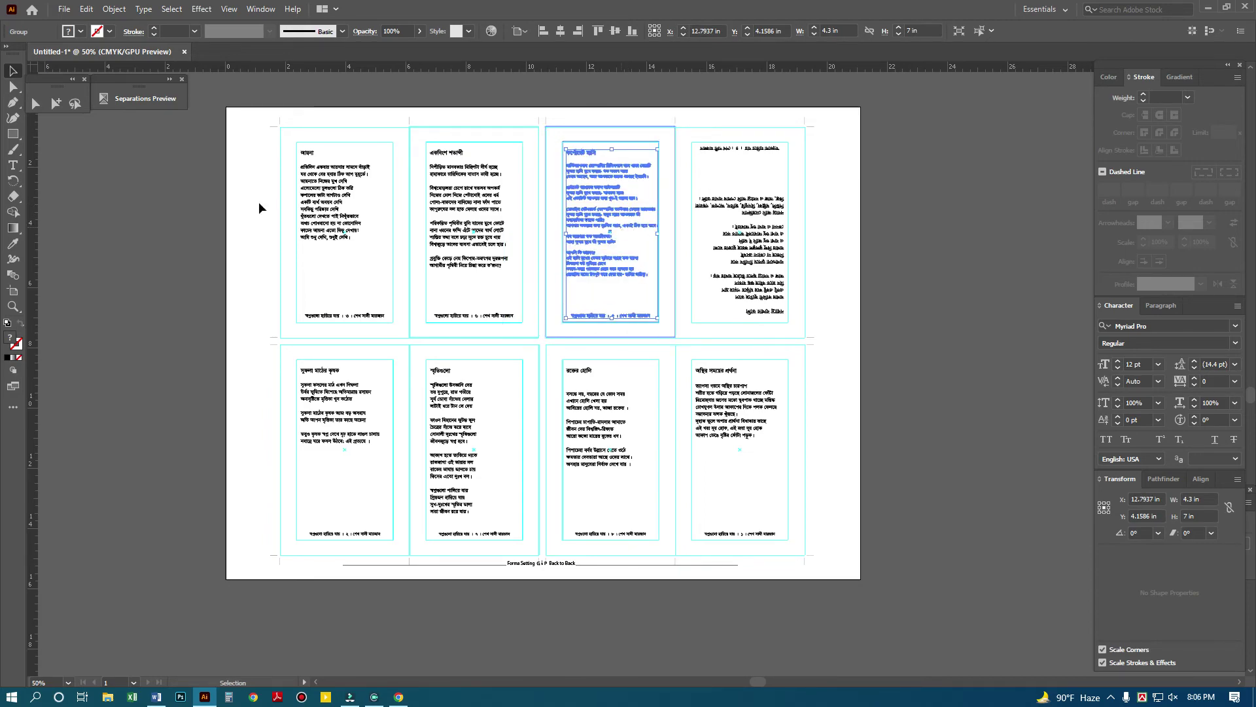
double_click(12, 180)
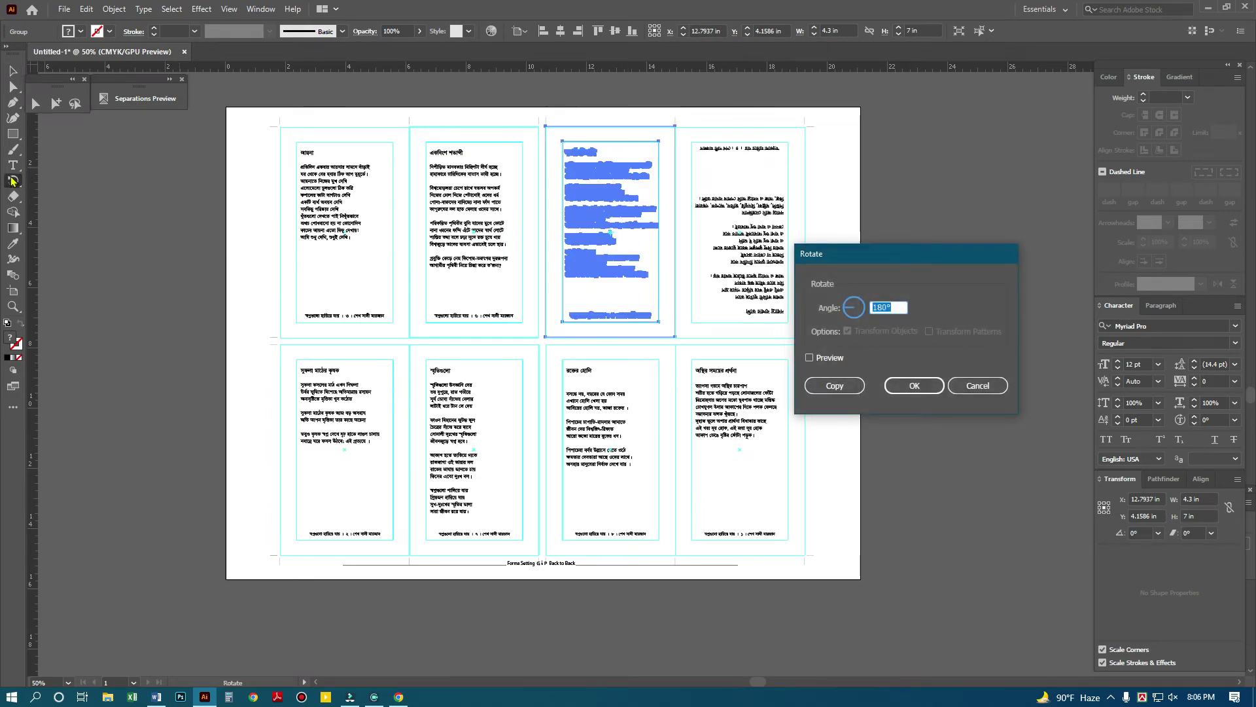
key("Return")
key("v")
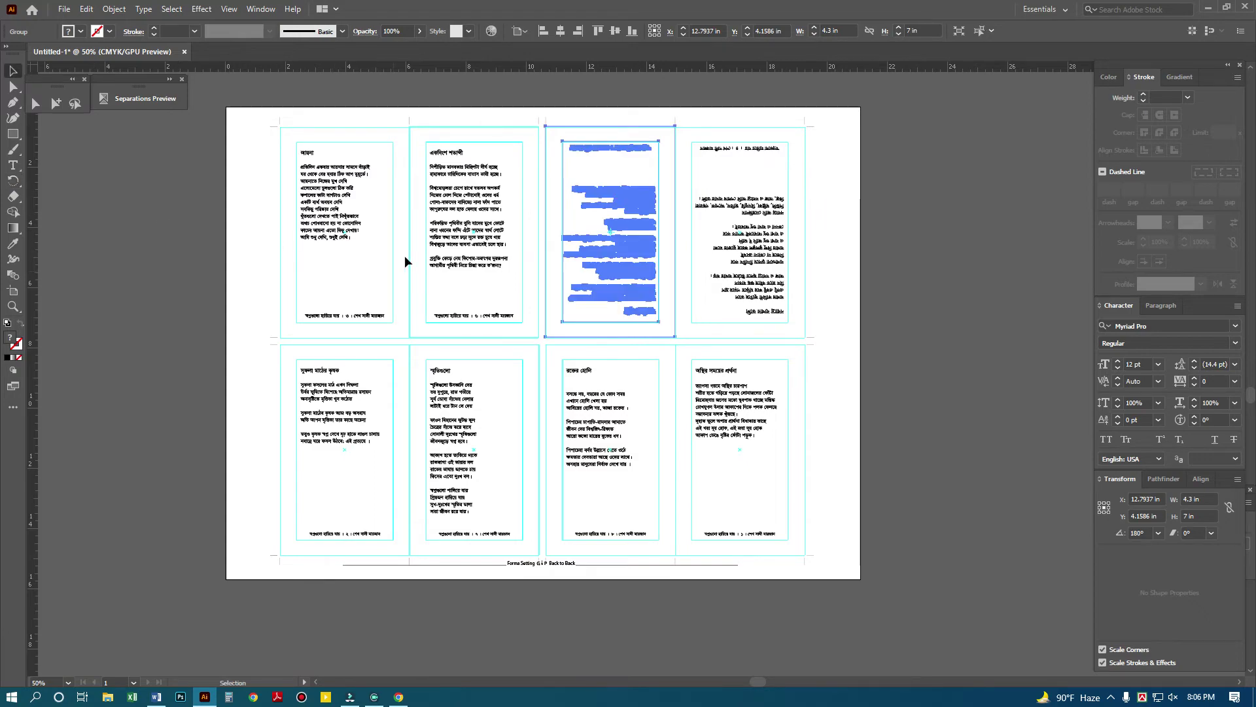
- Rotate the page 6 group in the second frame of the top row by 180°
left_click(440, 243)
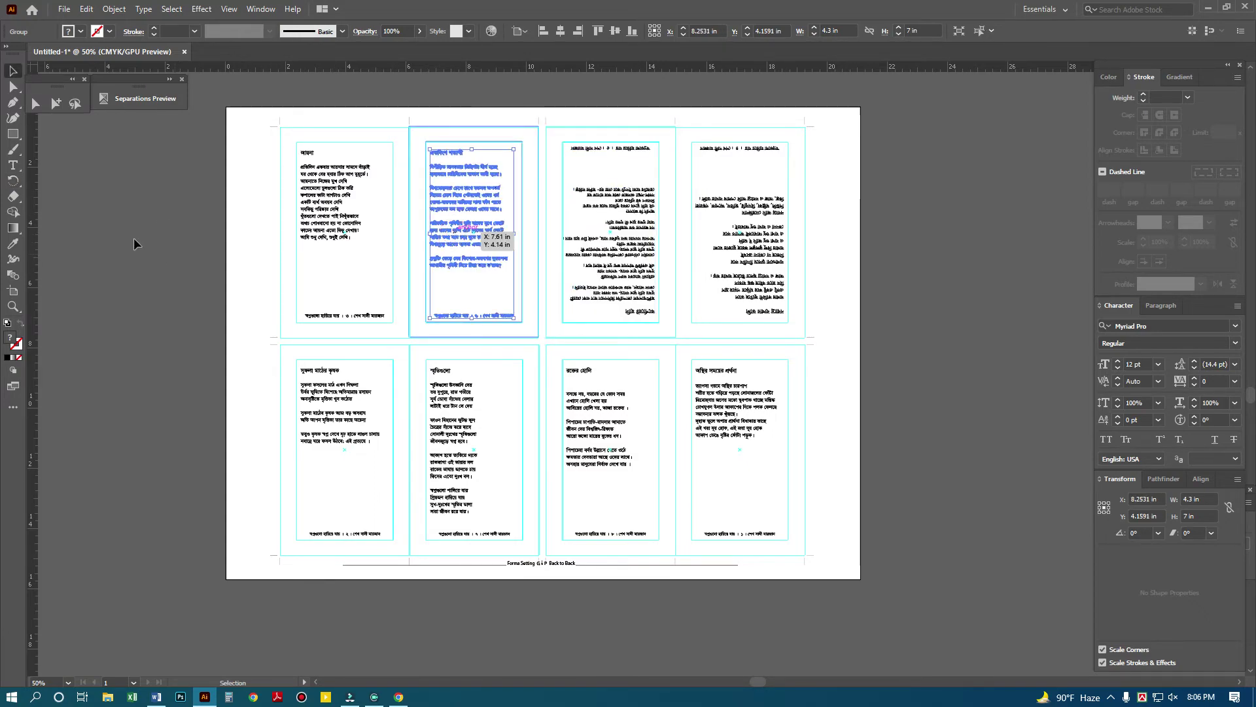
double_click(12, 181)
key("Return")
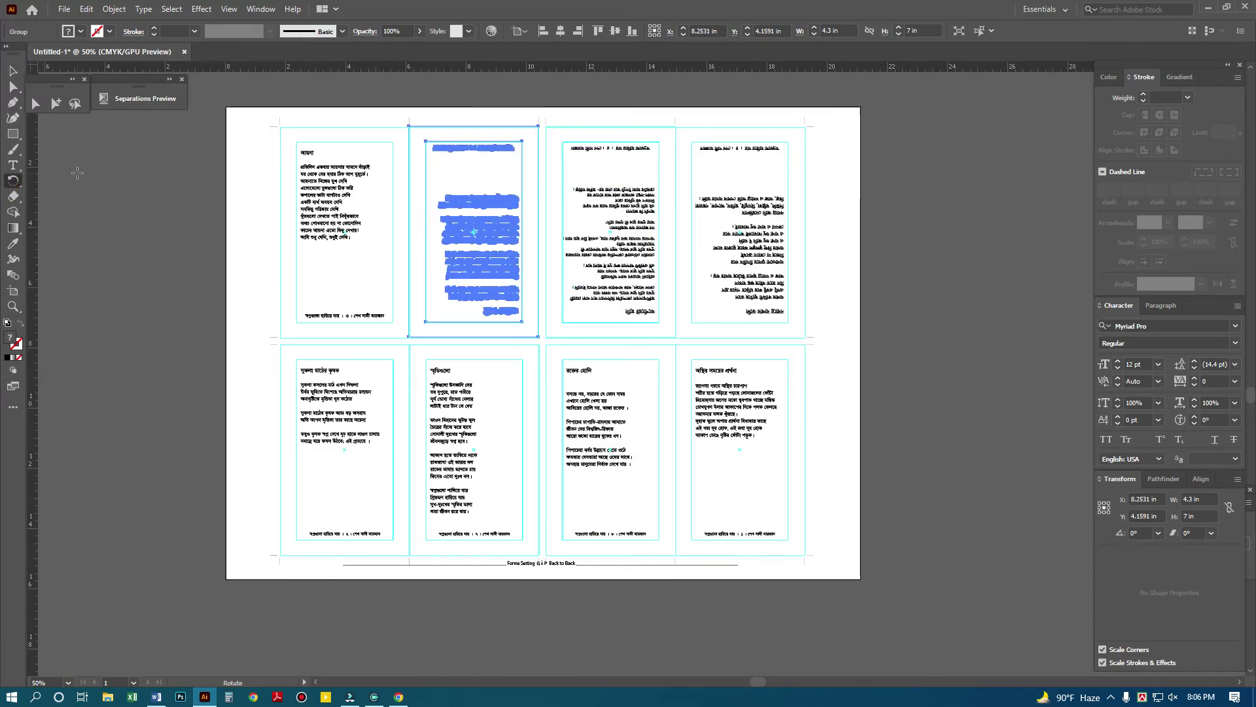
key("v")
- Rotate the page 3 group in the first frame of the top row by 180° and deselect it
left_click(330, 194)
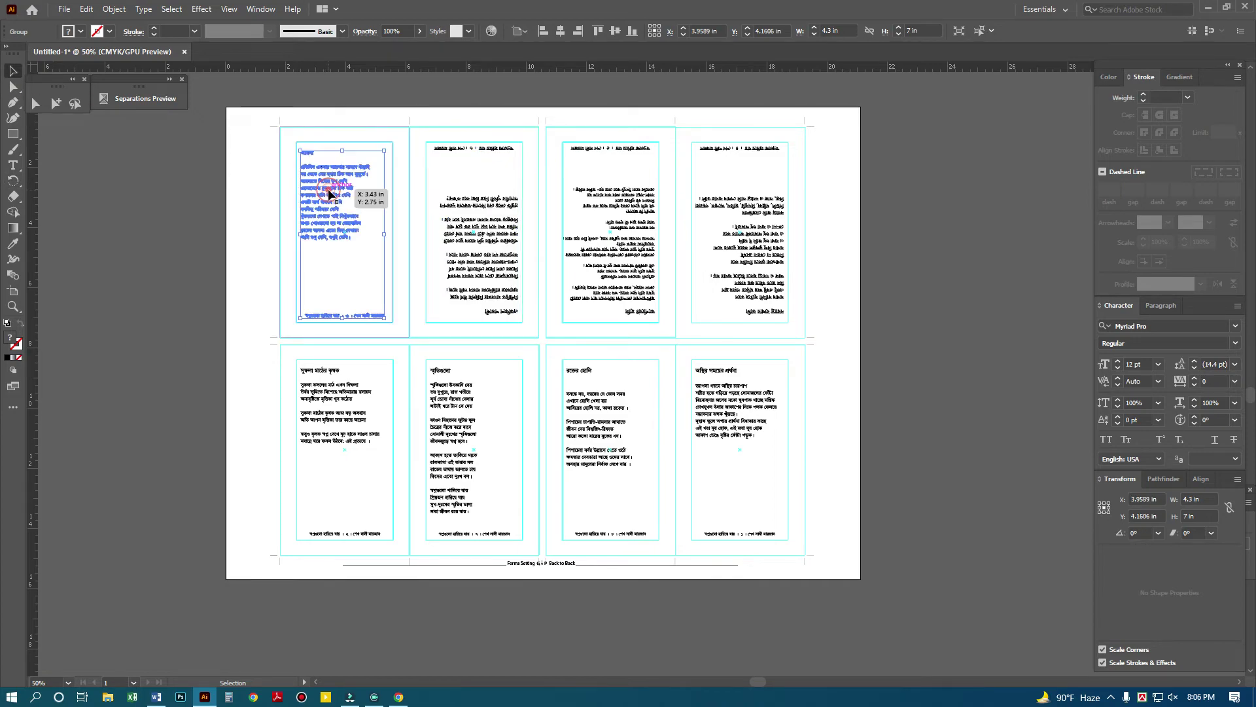
double_click(13, 183)
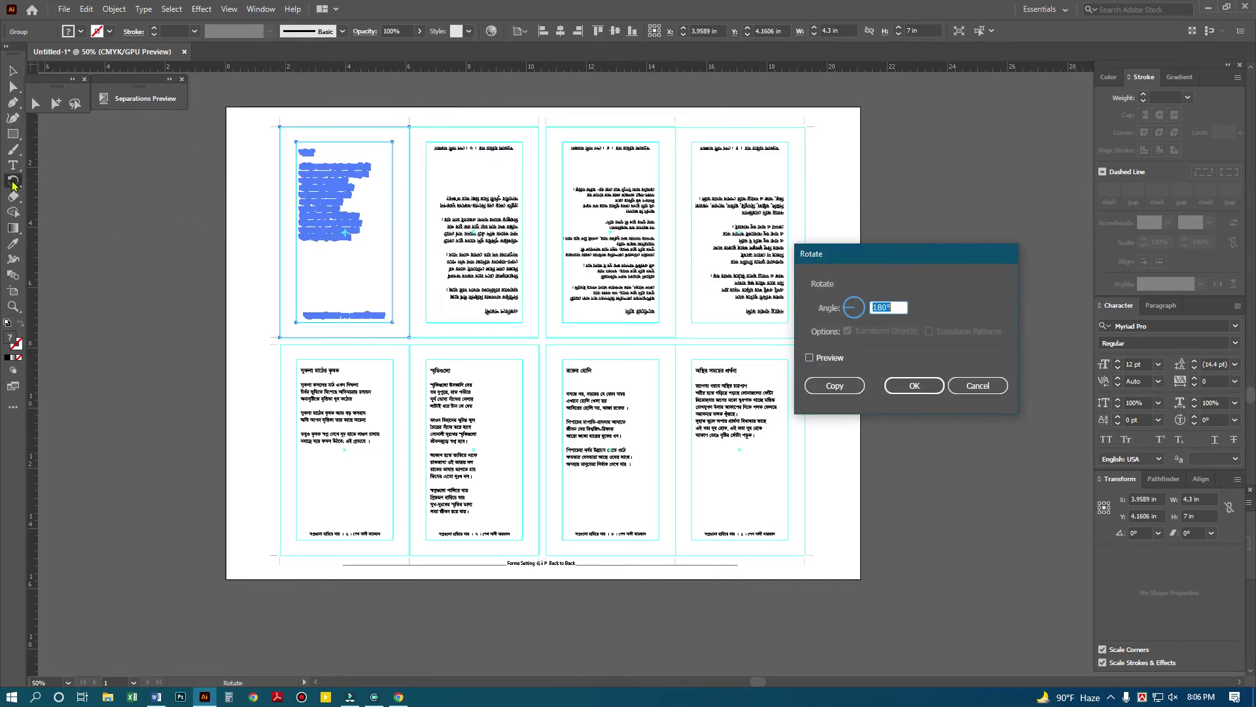
key("Return")
left_click(12, 70)
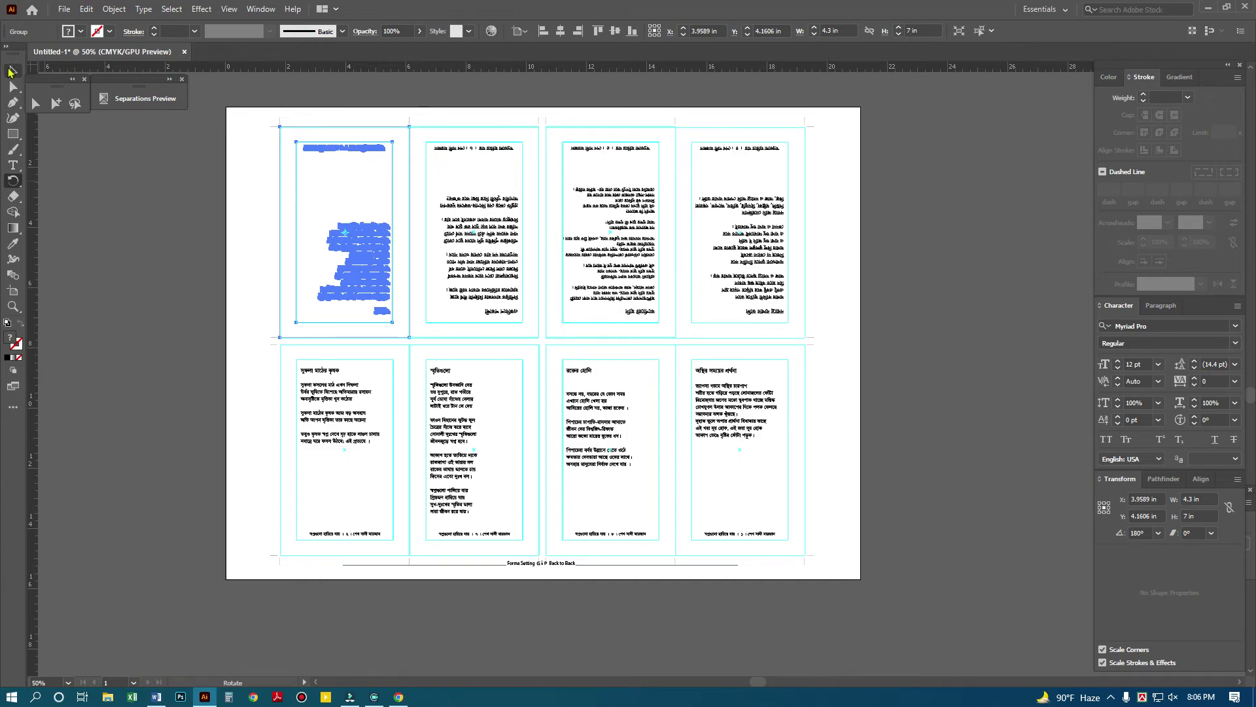
left_click(104, 216)
left_click(104, 210)
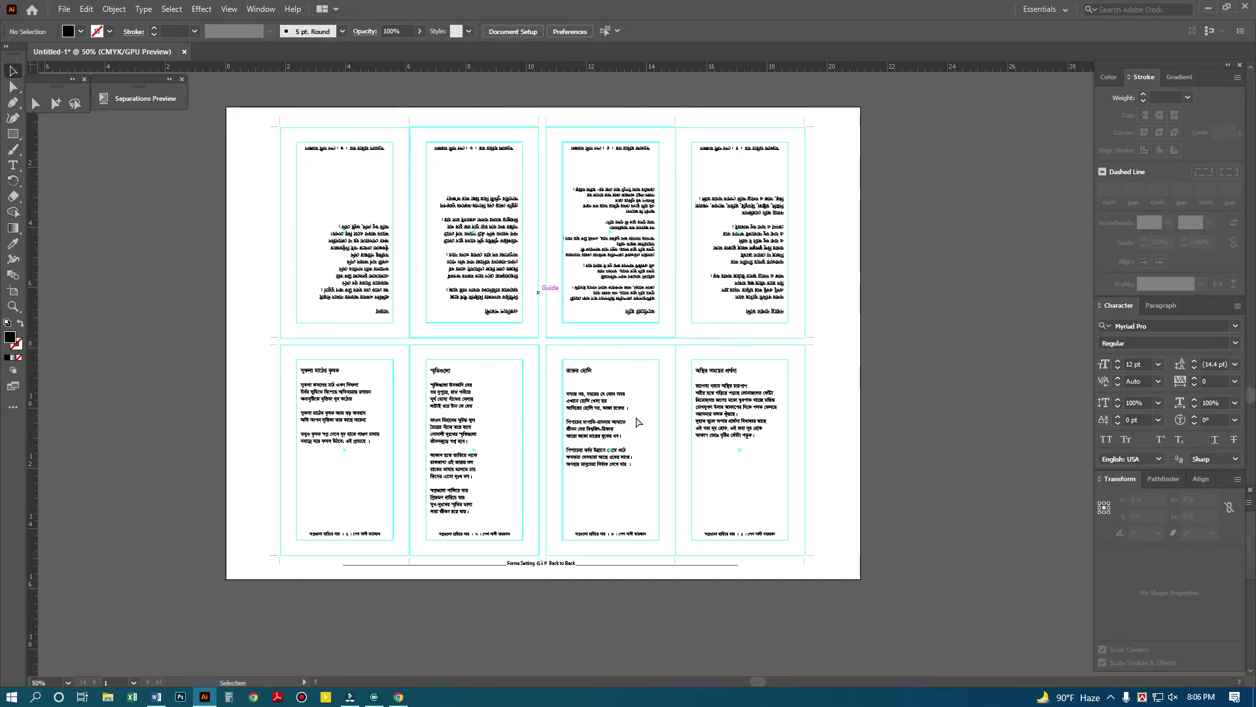
- Delete the whole layout from the artboard and undo the deletion
left_click(632, 365, "ctrl")
left_click(567, 364, "ctrl+alt")
left_click(567, 365, "ctrl+alt")
right_click(419, 277)
left_click(434, 217)
left_click_drag(453, 182, 873, 542)
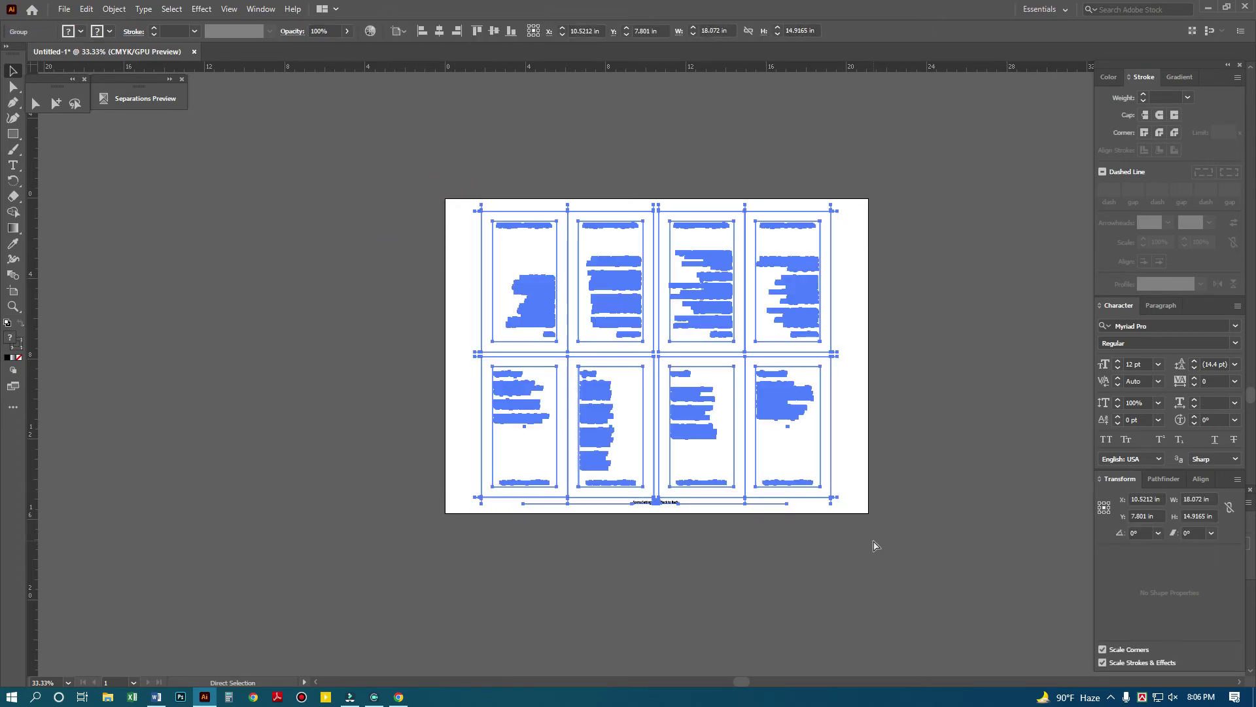
key("Delete")
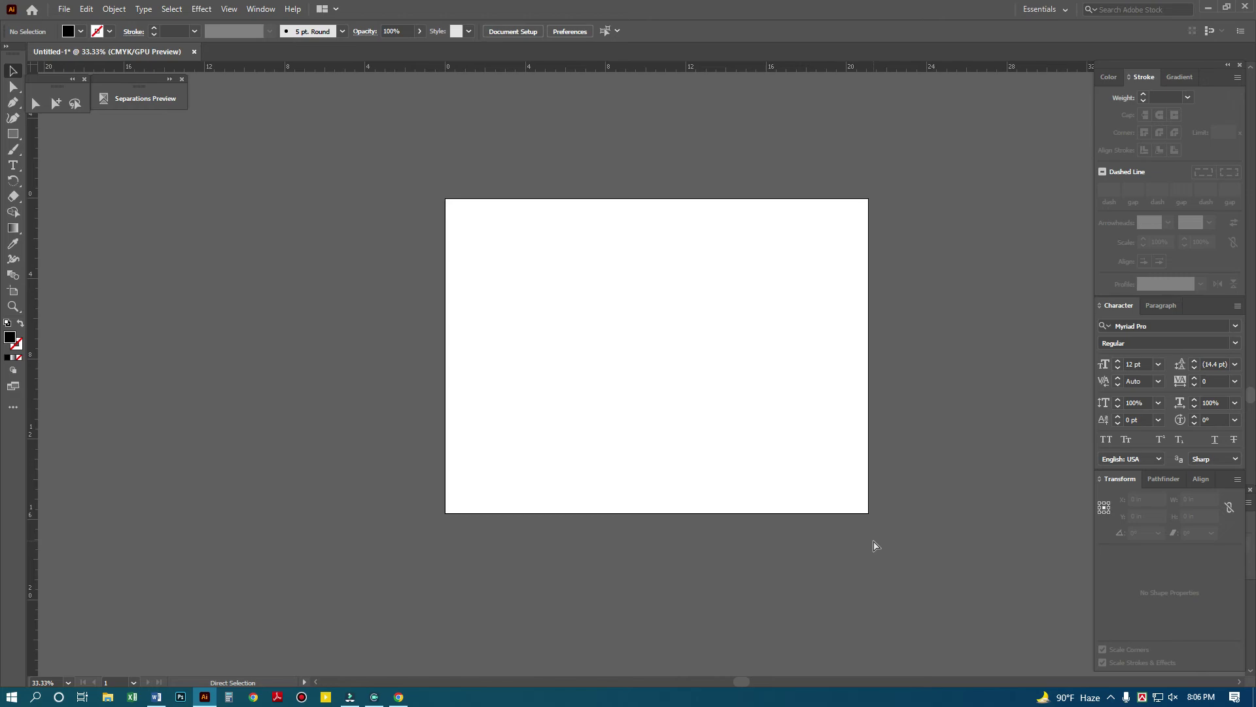
key("ctrl+z")
left_click(894, 432)
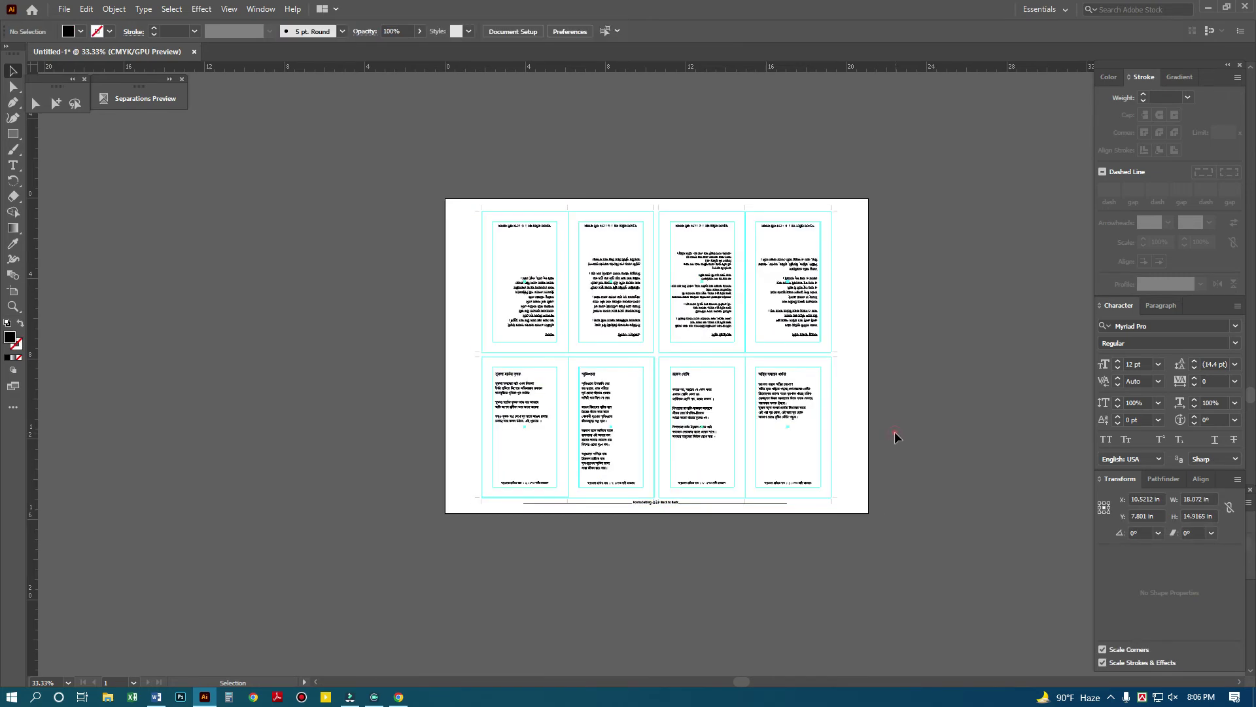
- Examine the arrangement and orientation of the pages in both rows of the forma
left_click(712, 297)
scroll(619, 356, "up", 5)
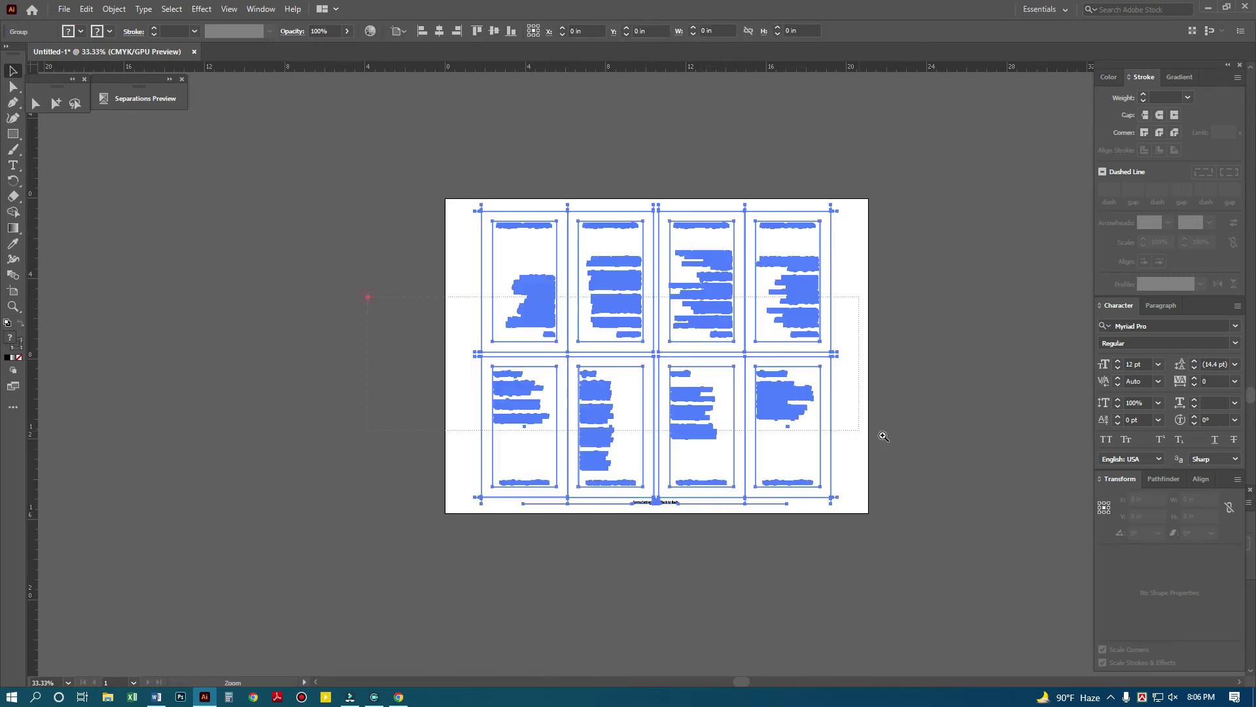
left_click(752, 354)
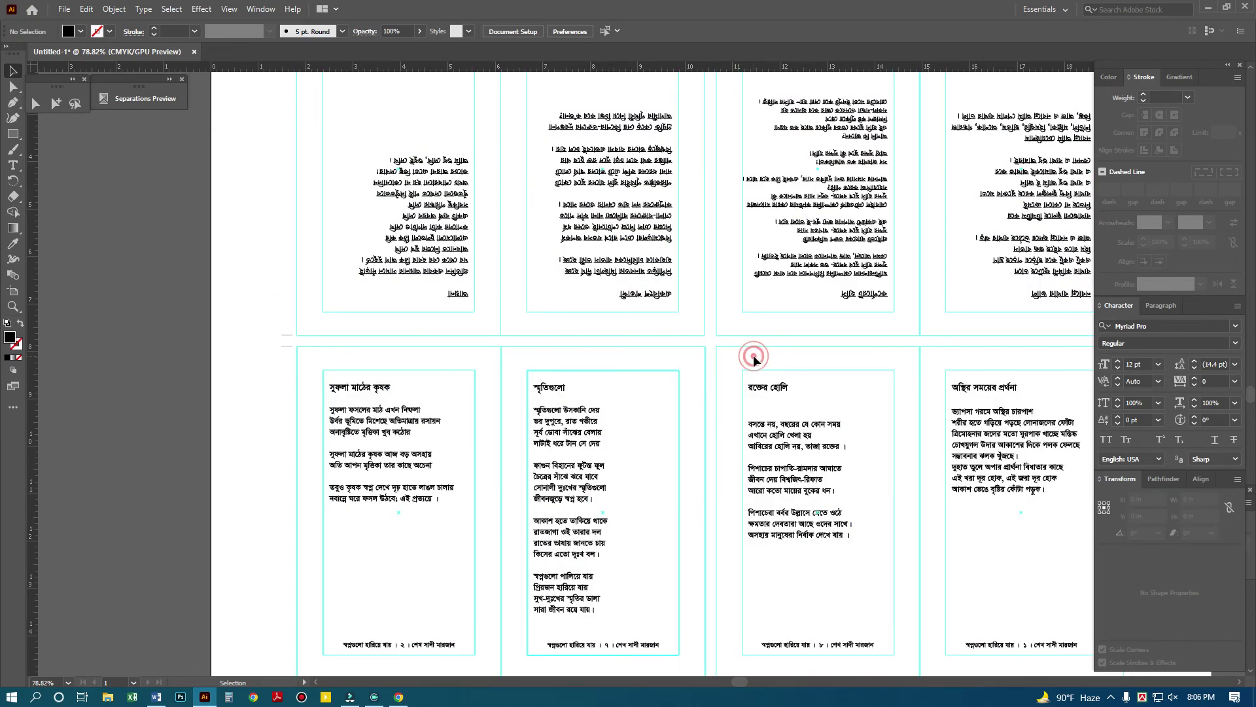
scroll(753, 355, "down", 3)
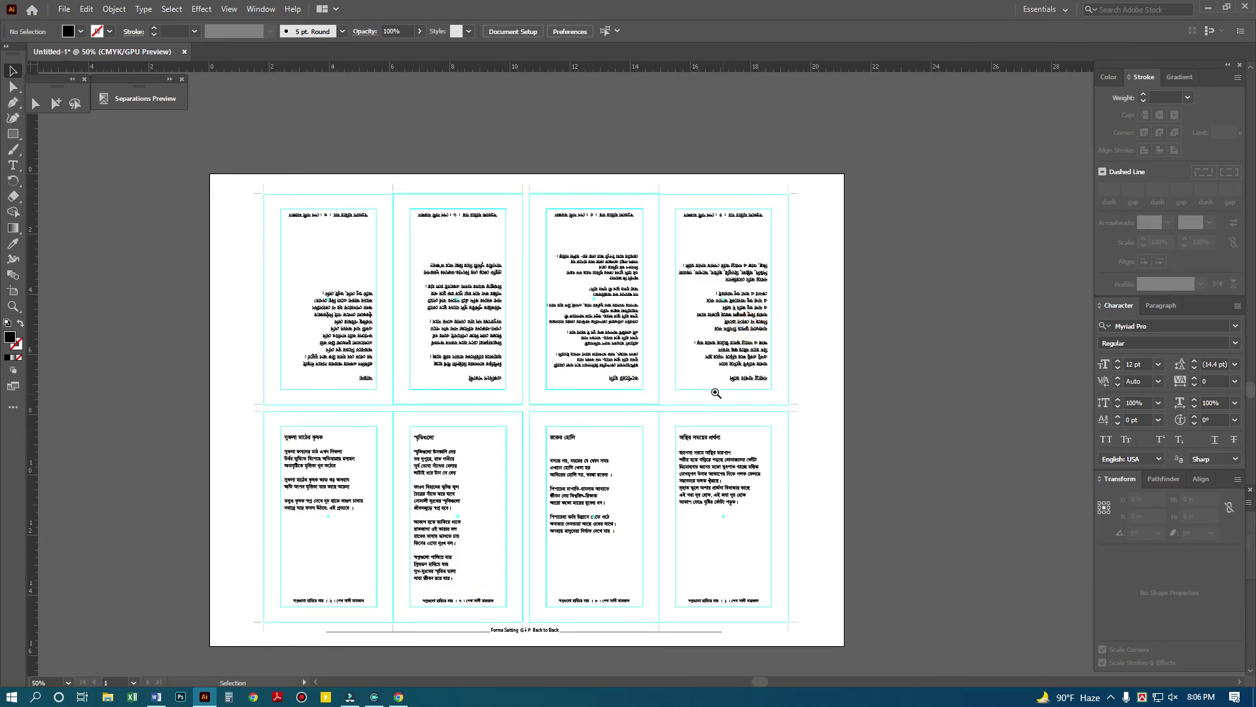
key("ctrl+minus")
left_click(669, 379)
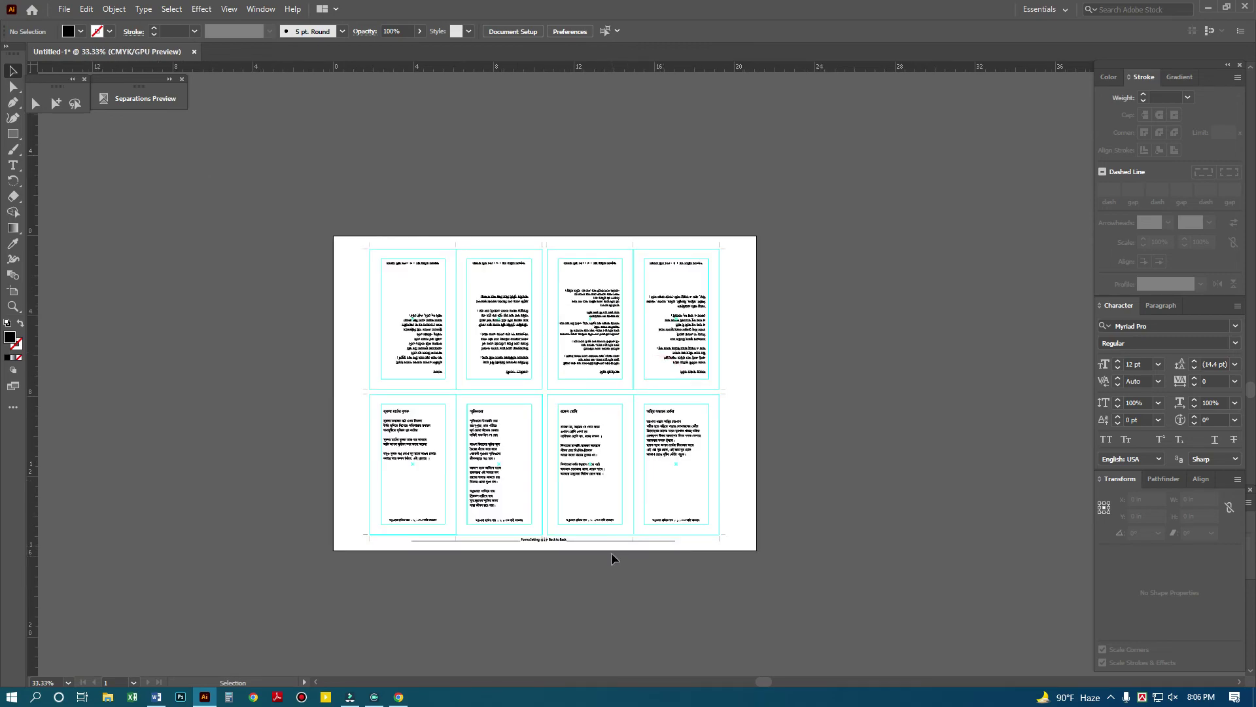
left_click_drag(612, 552, 579, 525)
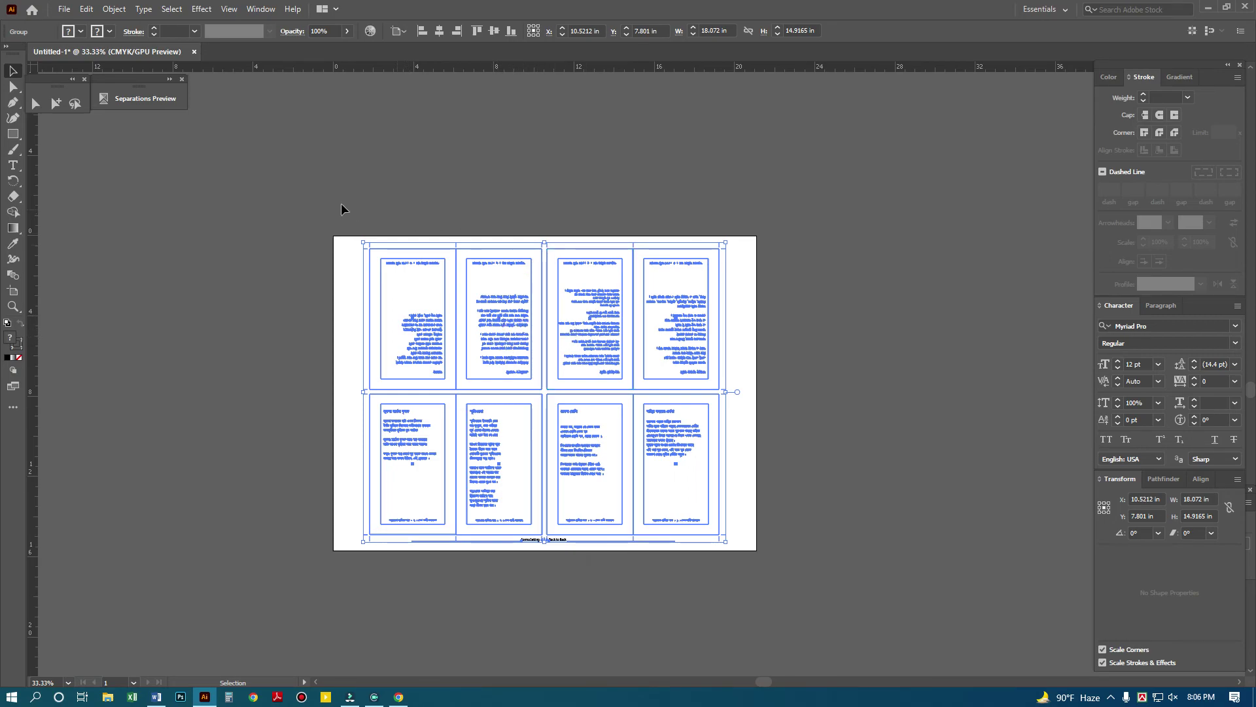
right_click(600, 335)
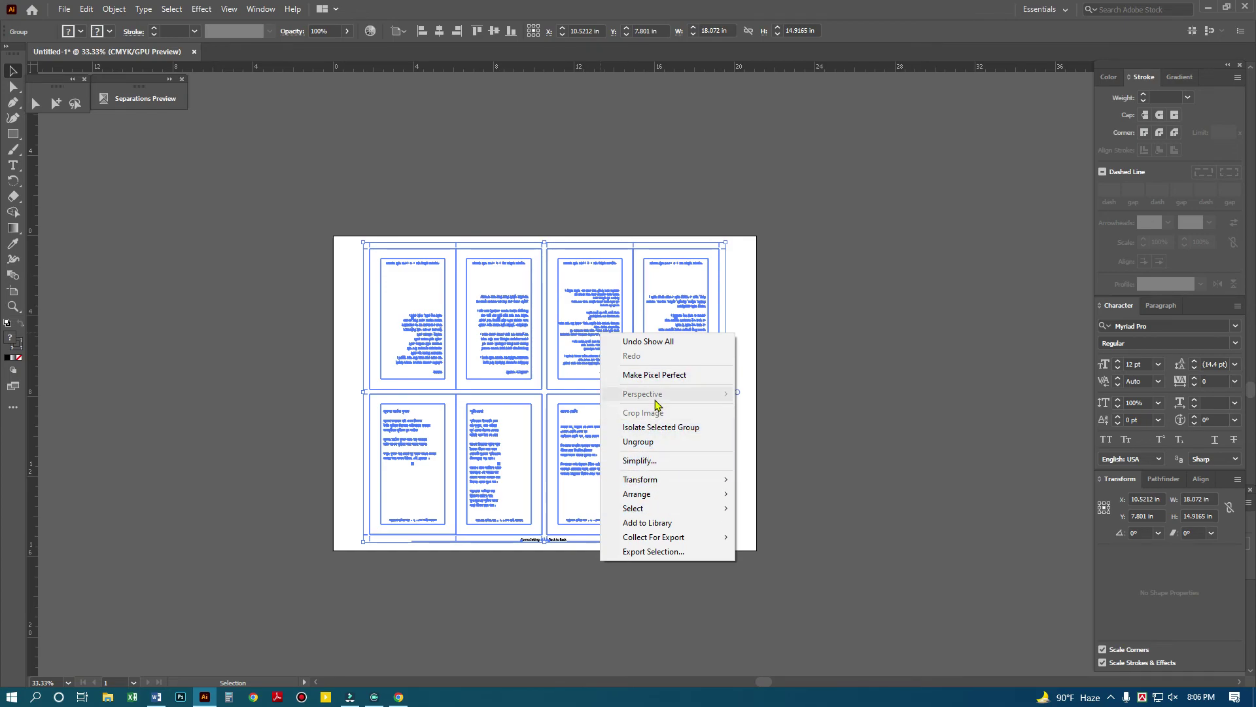
left_click(824, 346)
left_click_drag(805, 303, 692, 365)
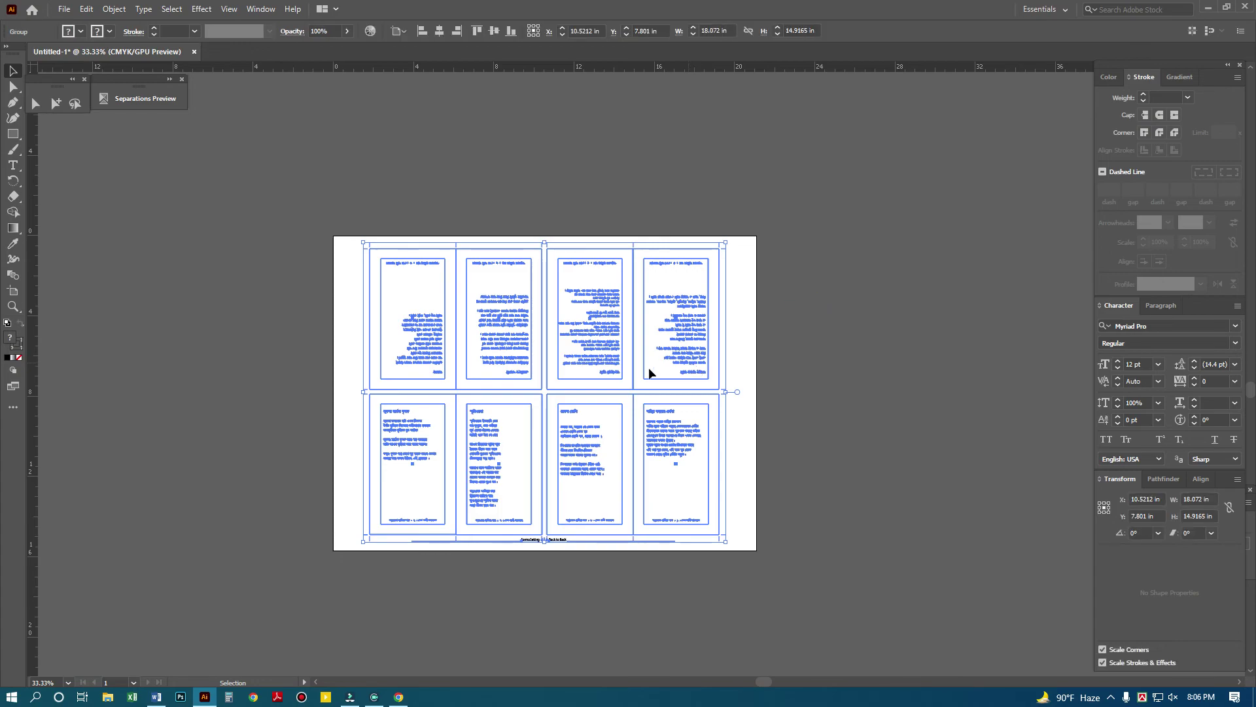
right_click(673, 341)
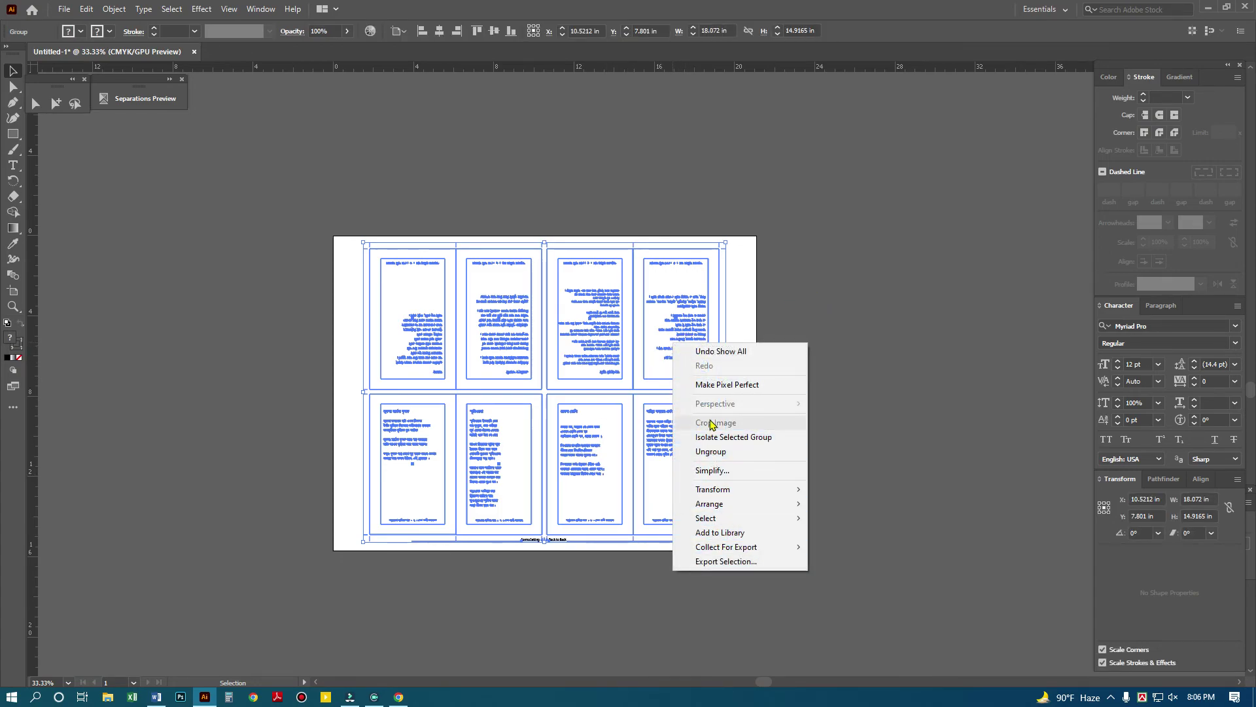
left_click(861, 365)
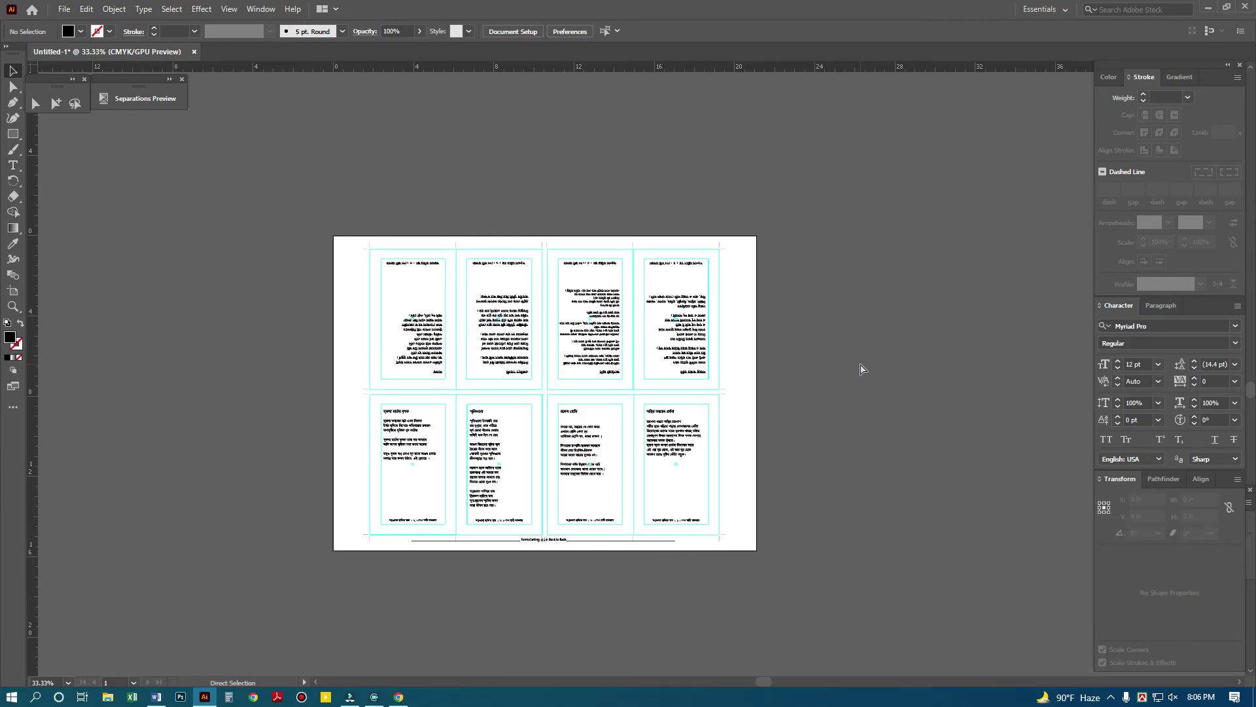
- Try converting all text in the layout to outlines, undo the conversion, and deselect the artwork
key("ctrl+a")
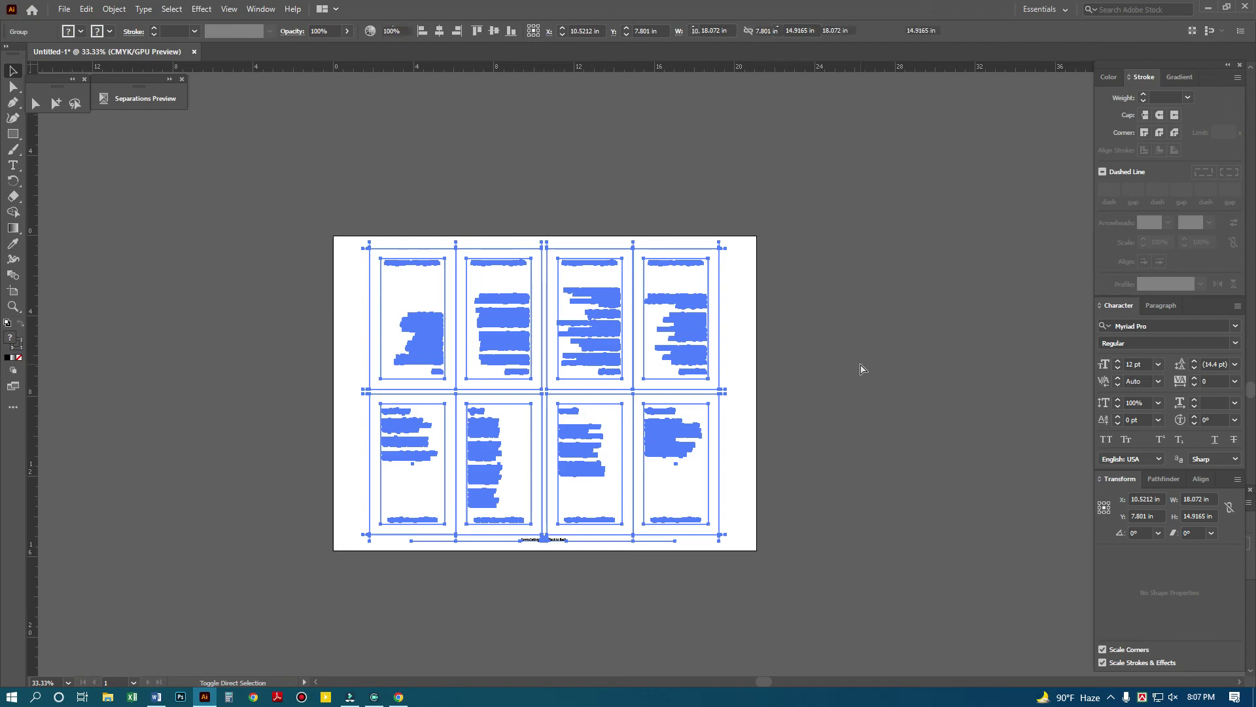
left_click_drag(503, 514, 587, 541)
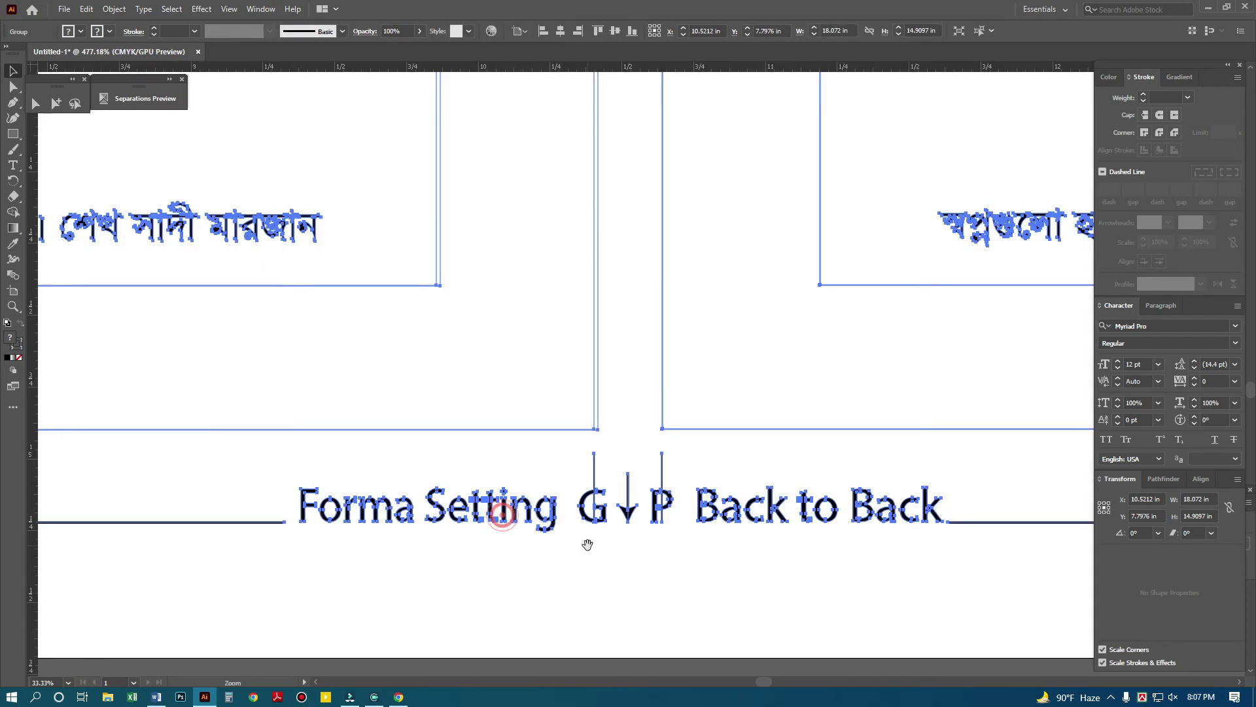
scroll(700, 478, "down", 1)
key("v")
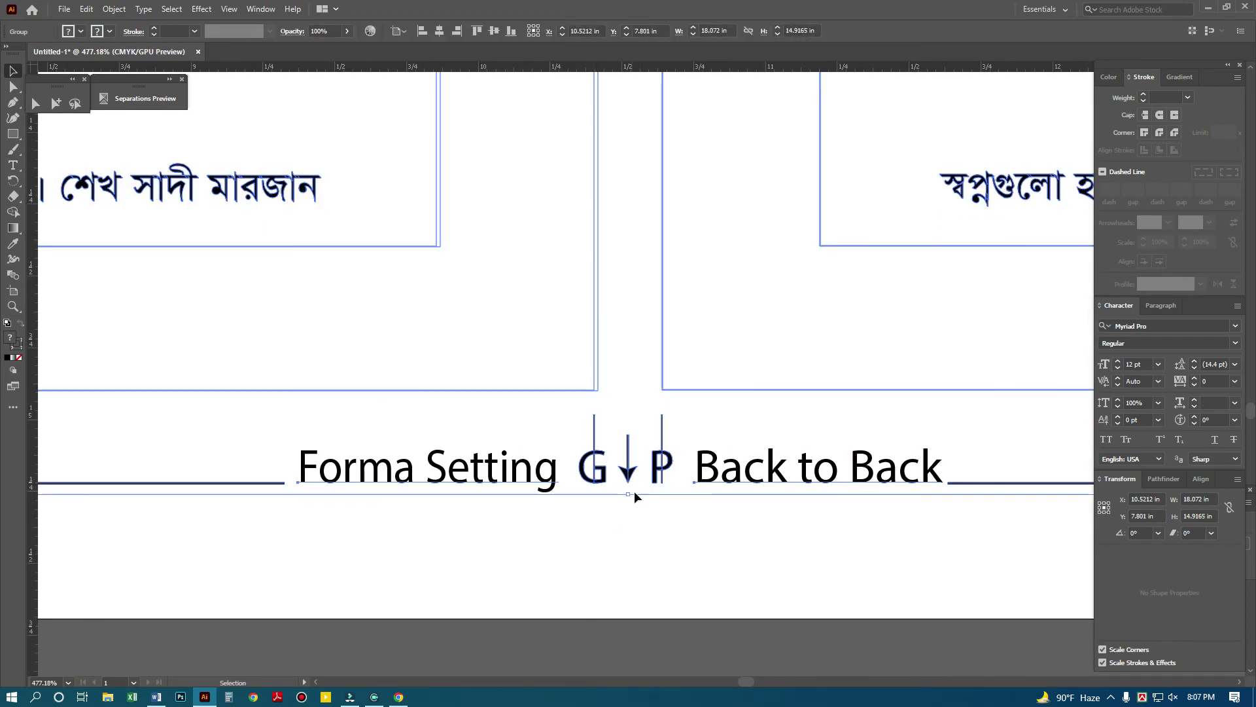
key("a")
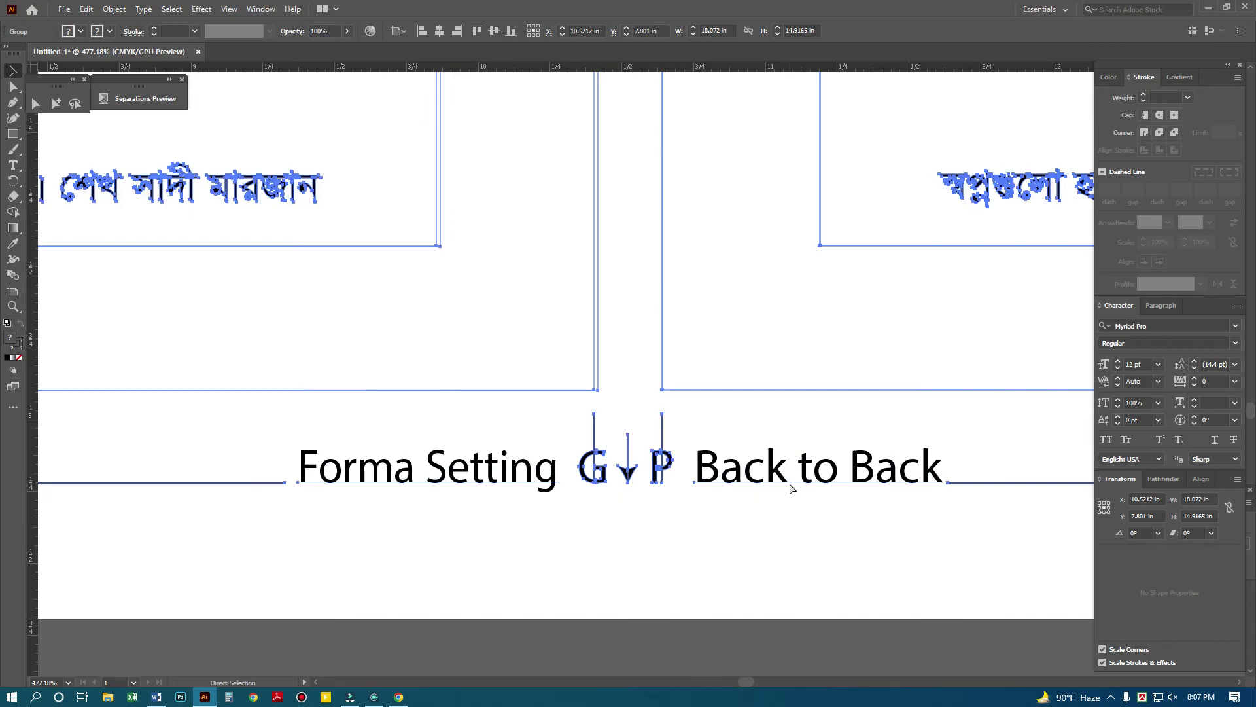
key("v")
left_click(720, 528)
key("ctrl+0")
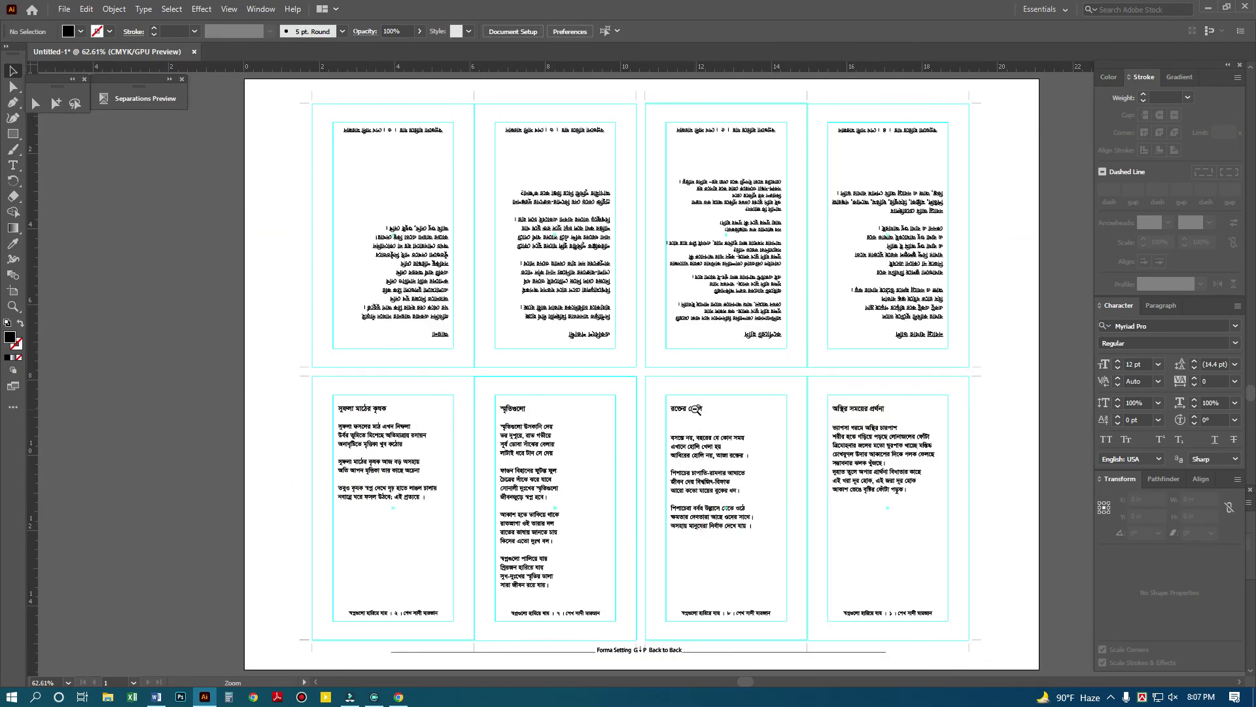
left_click(694, 409, "ctrl")
left_click(659, 373, "ctrl+alt")
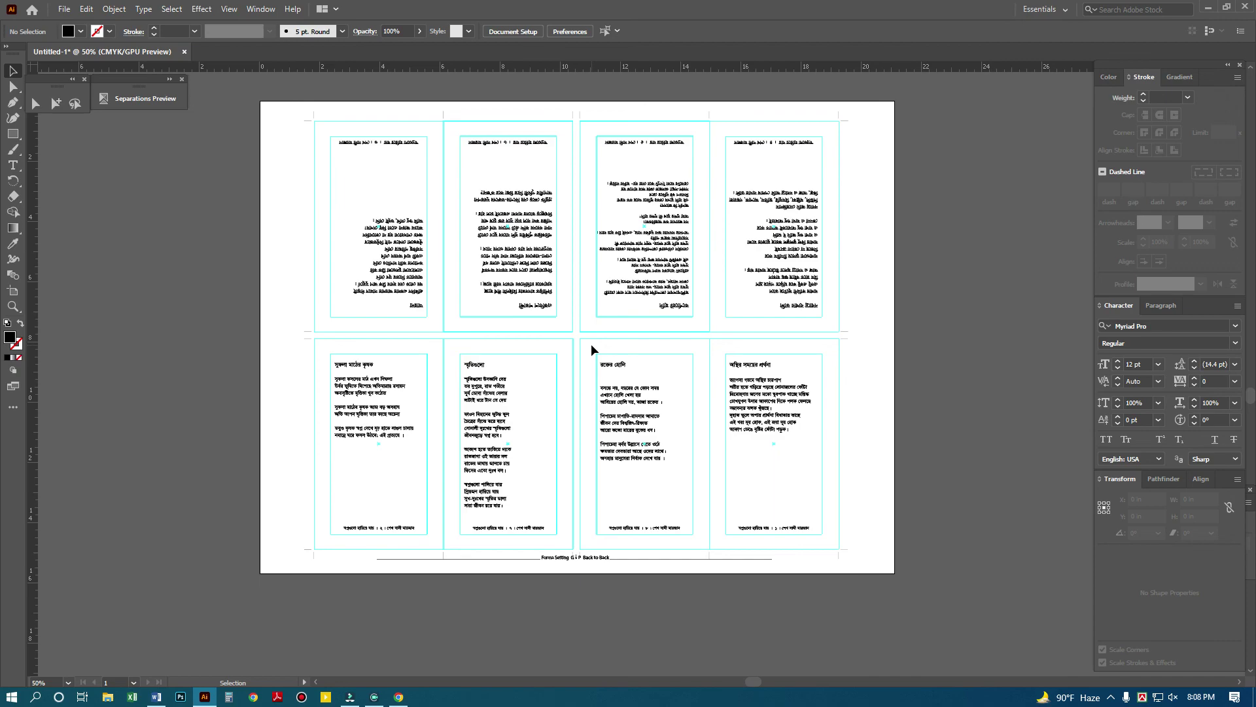
right_click(1048, 696)
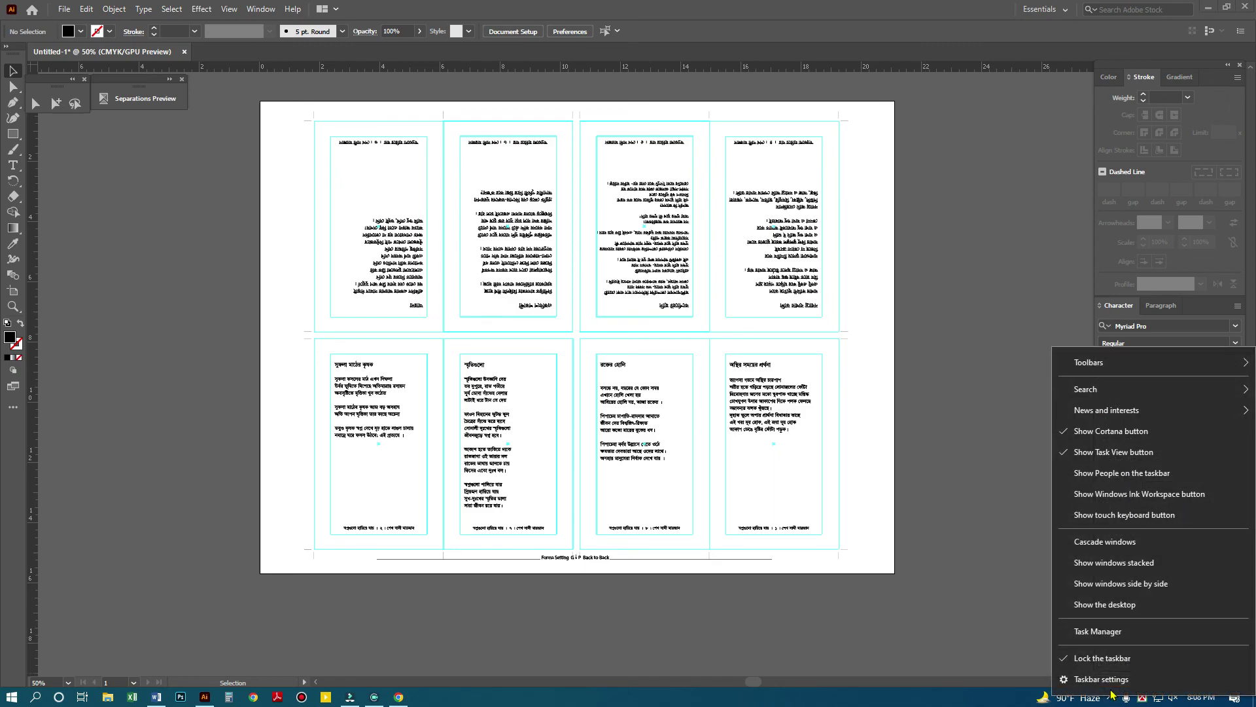
left_click(1045, 675)
mouse_move(1084, 664)
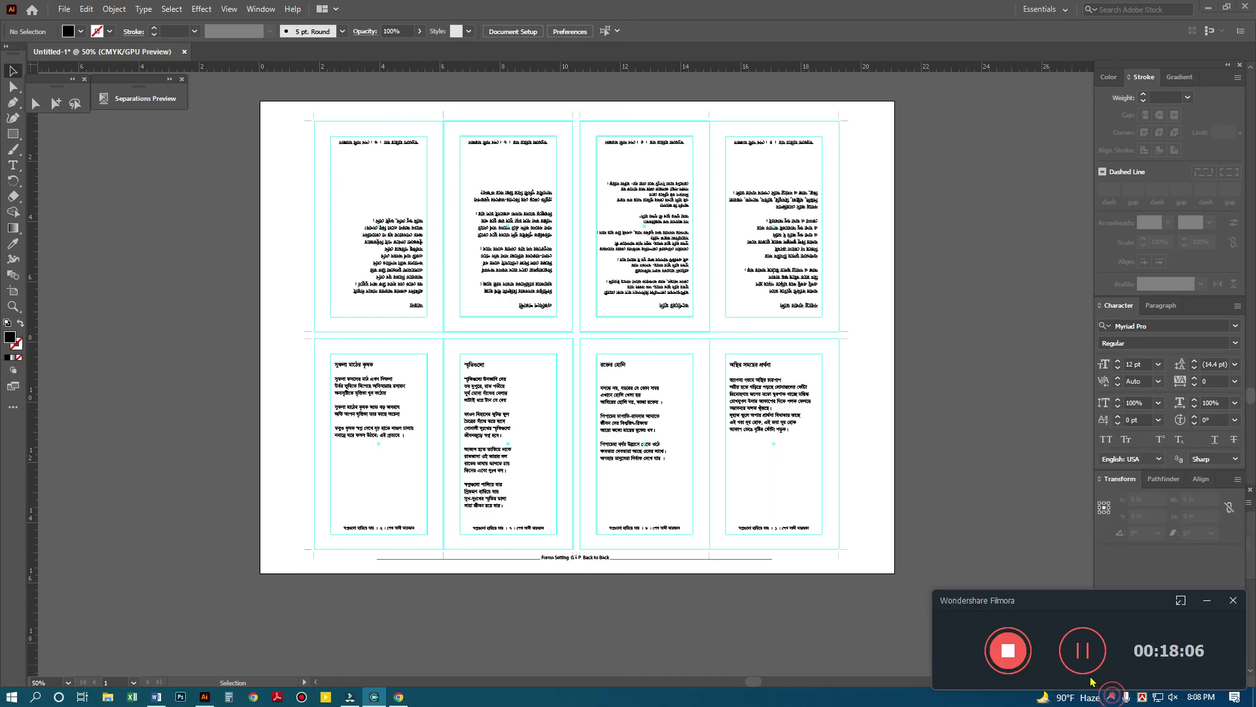